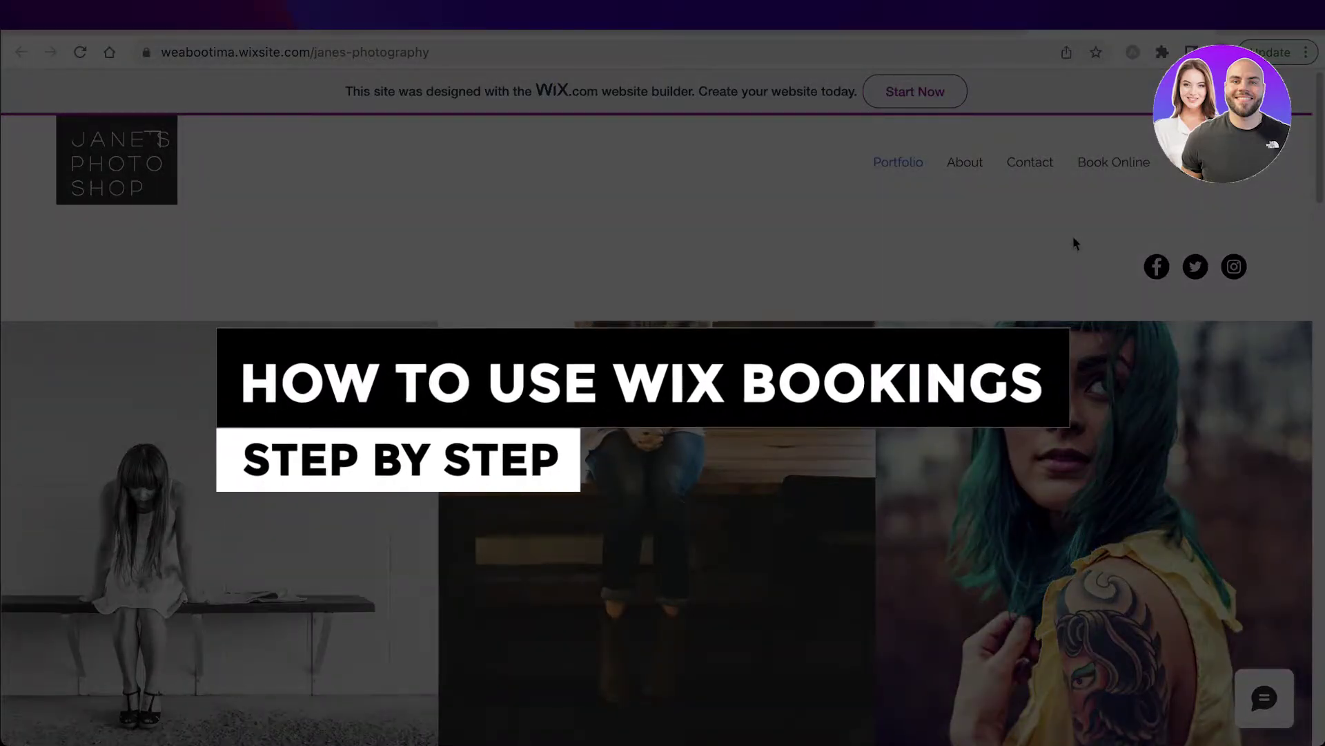
Step: Look over the published photography site's portfolio gallery, its editor view and the My Sites overview
scroll(994, 262, "down", 6)
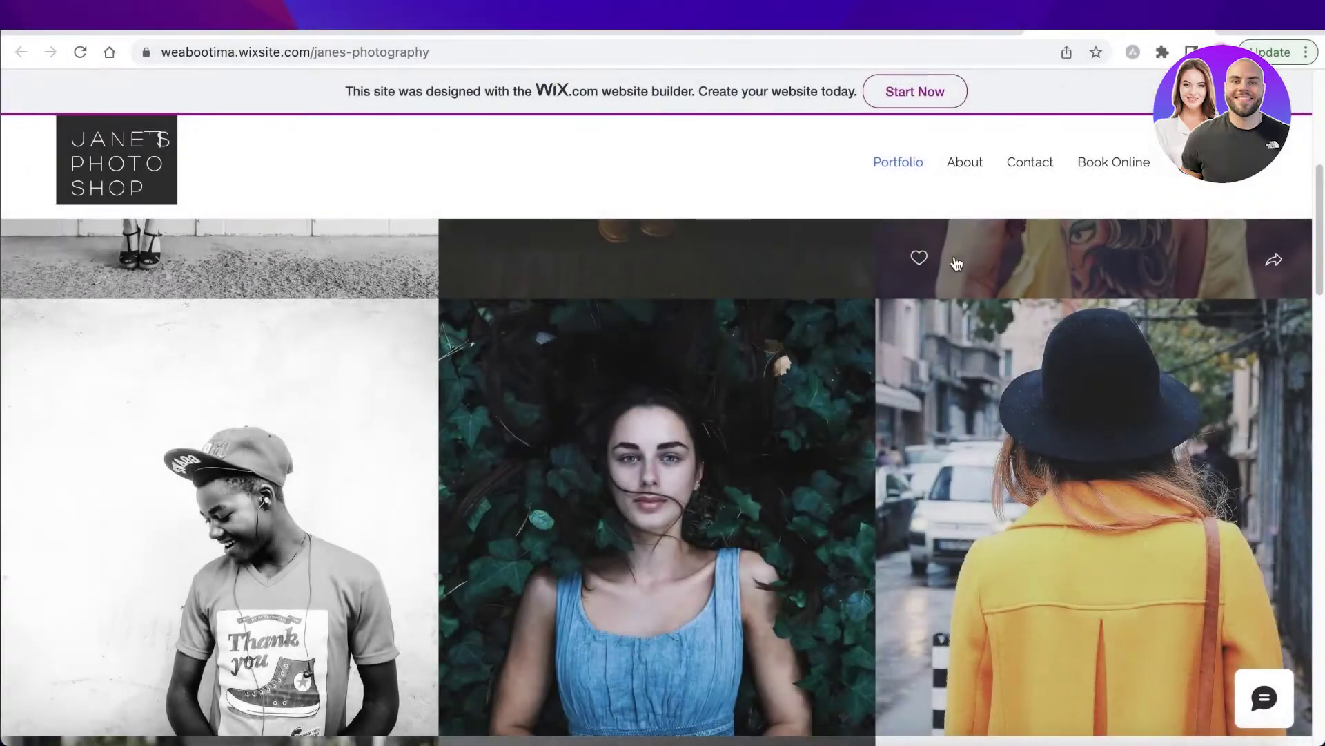
scroll(939, 266, "down", 2)
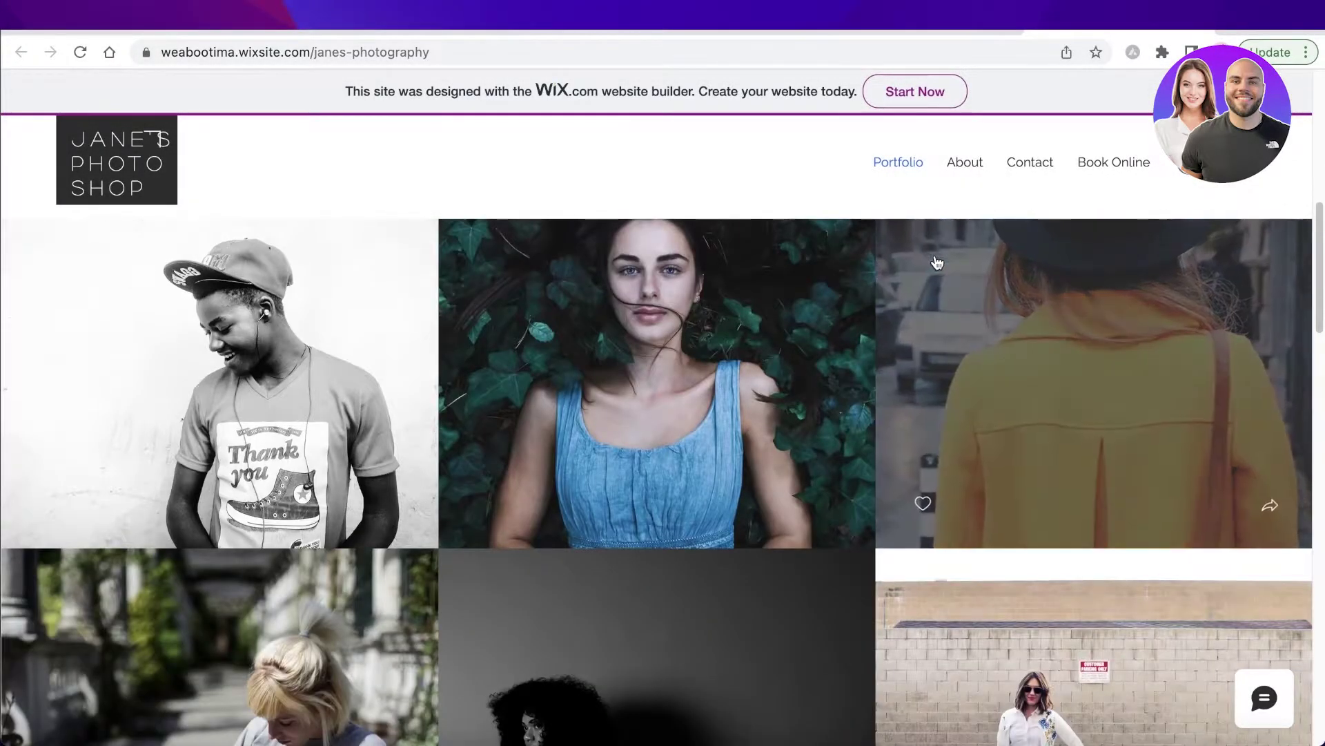
scroll(760, 285, "down", 7)
scroll(761, 285, "up", 2)
scroll(762, 286, "up", 5)
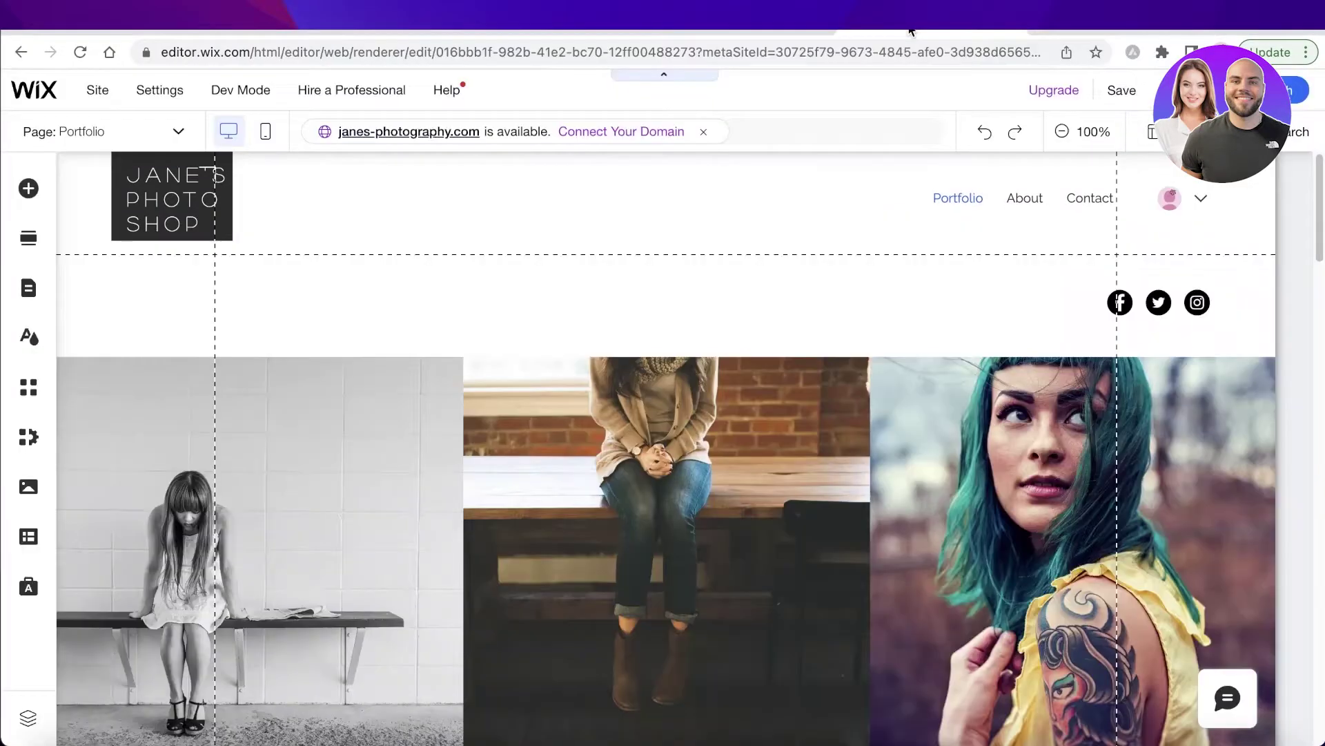
scroll(1150, 180, "down", 3)
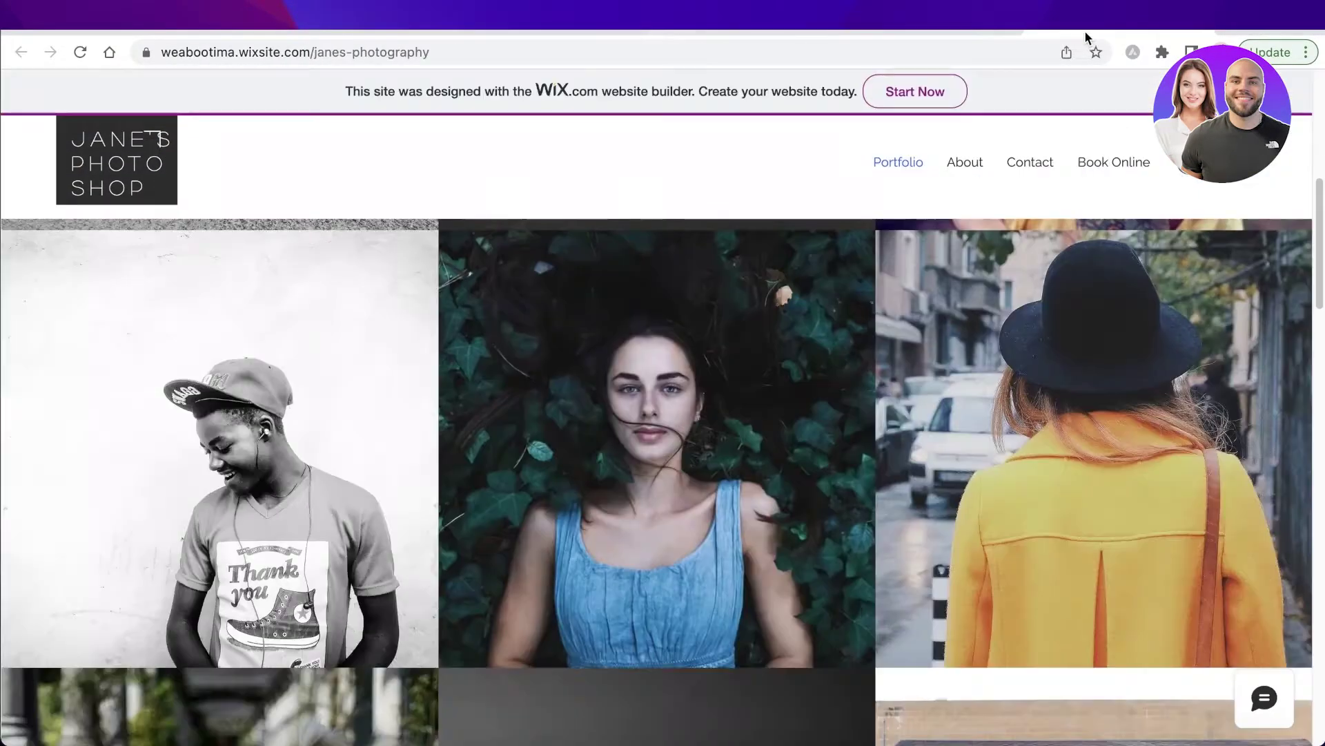
scroll(976, 316, "down", 15)
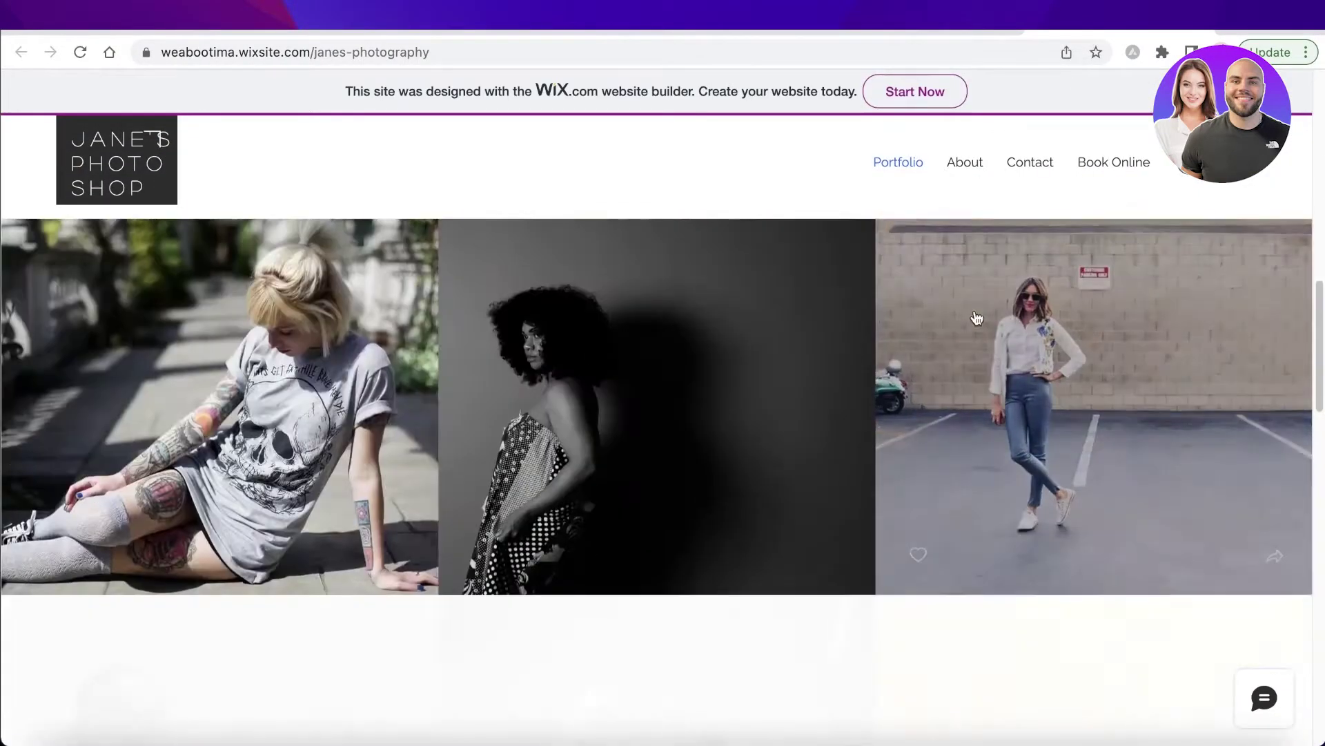
scroll(958, 330, "down", 10)
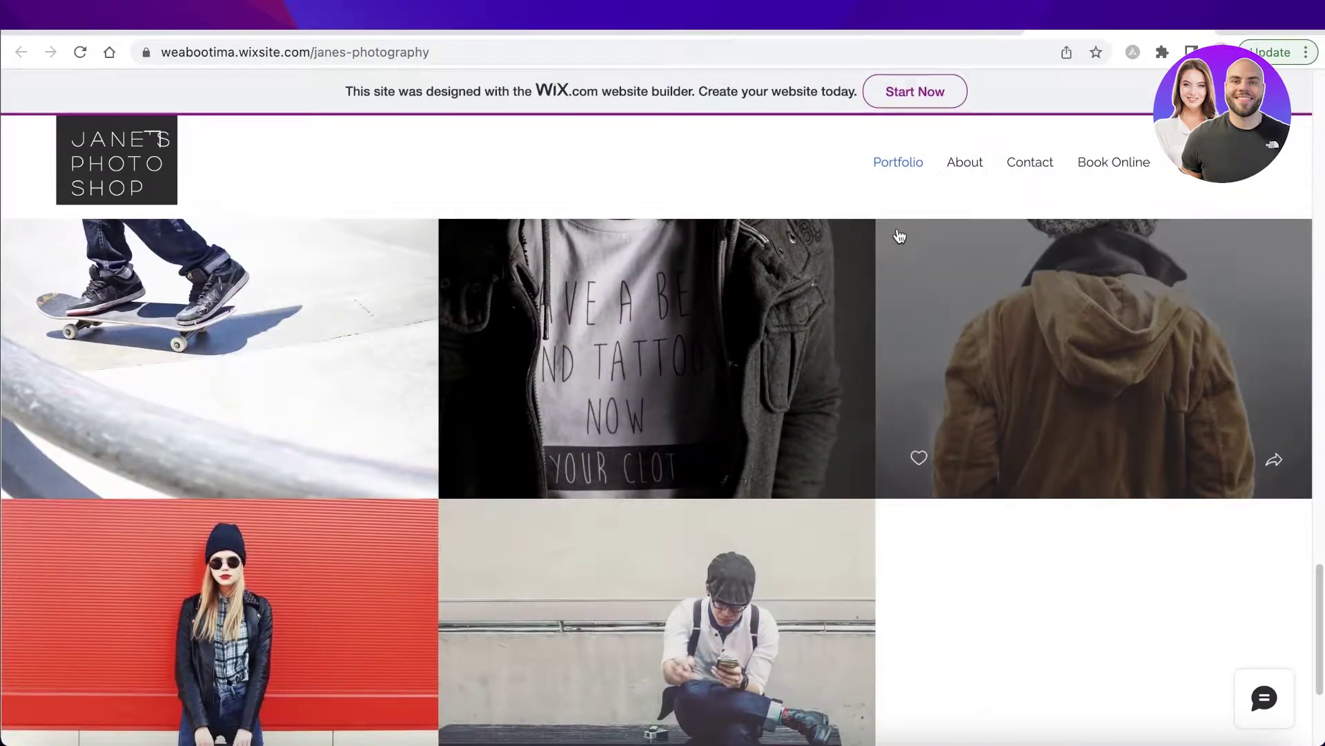
left_click(733, 33)
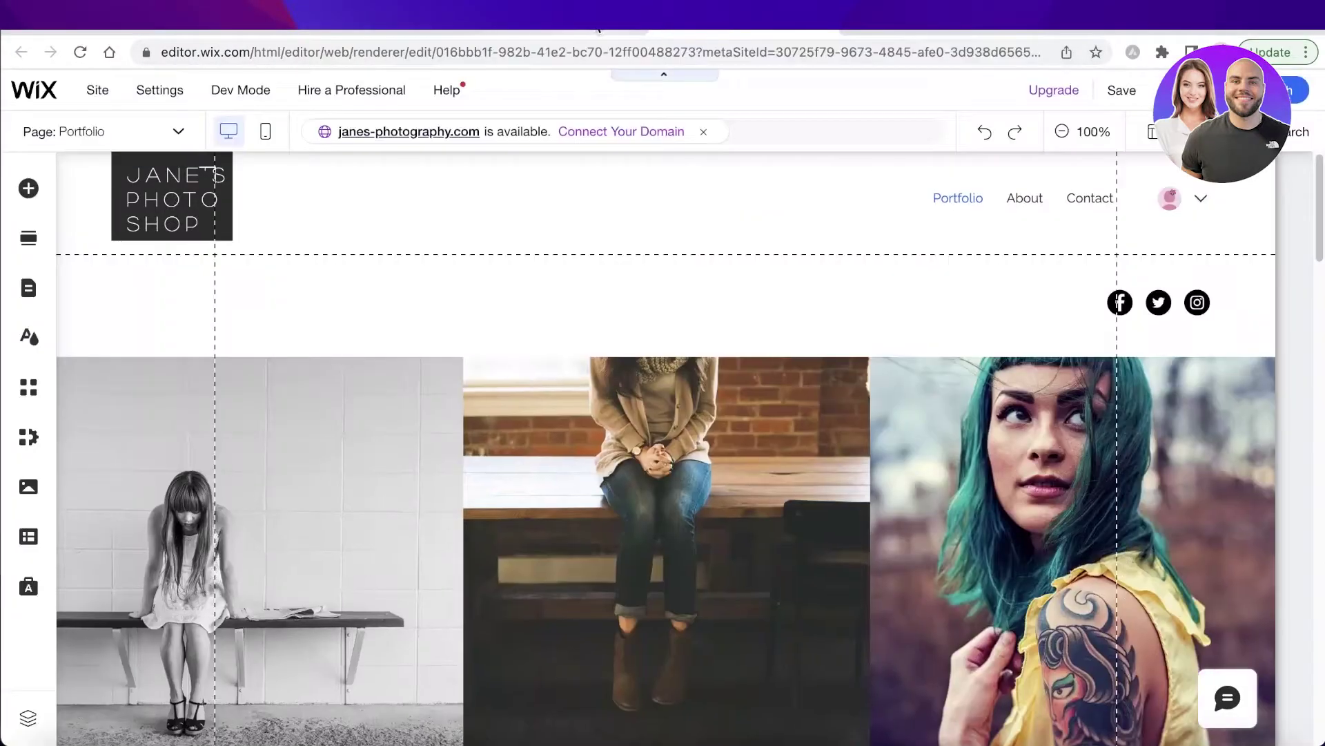
left_click(598, 29)
scroll(542, 280, "up", 2)
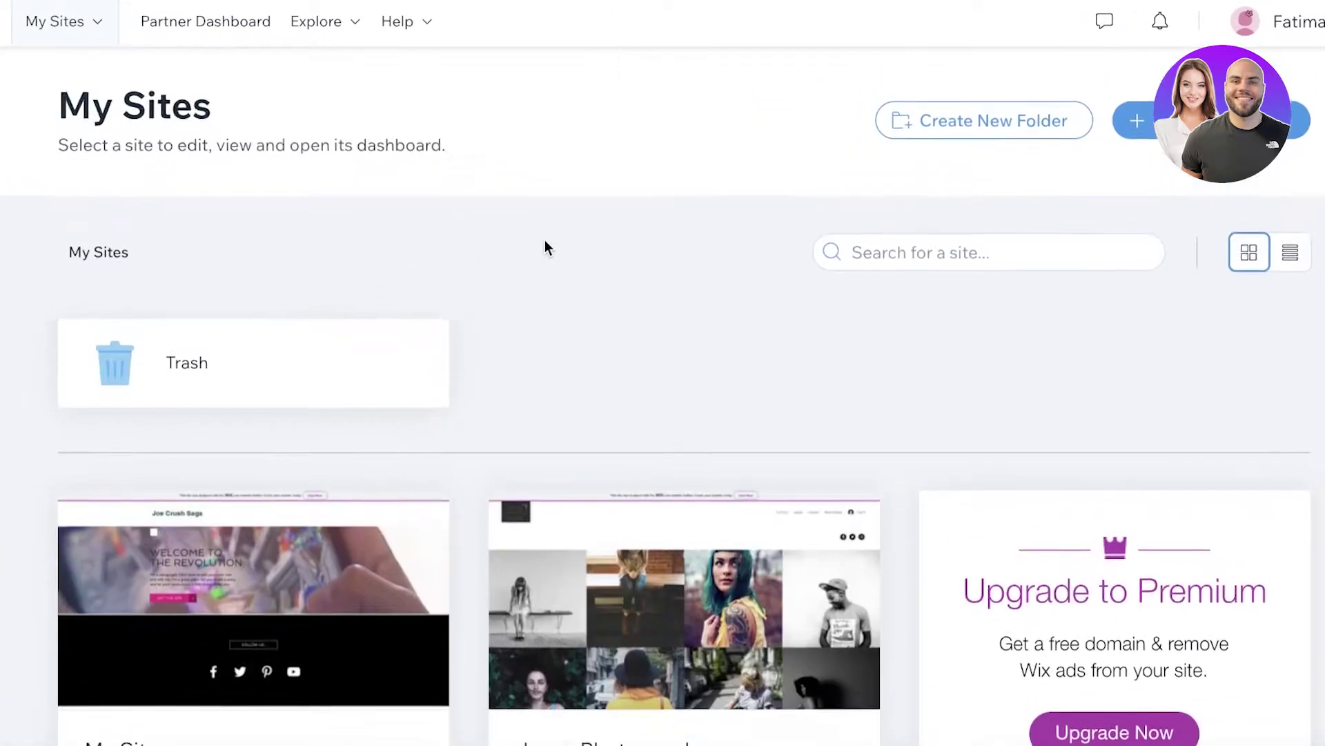
scroll(545, 276, "down", 3)
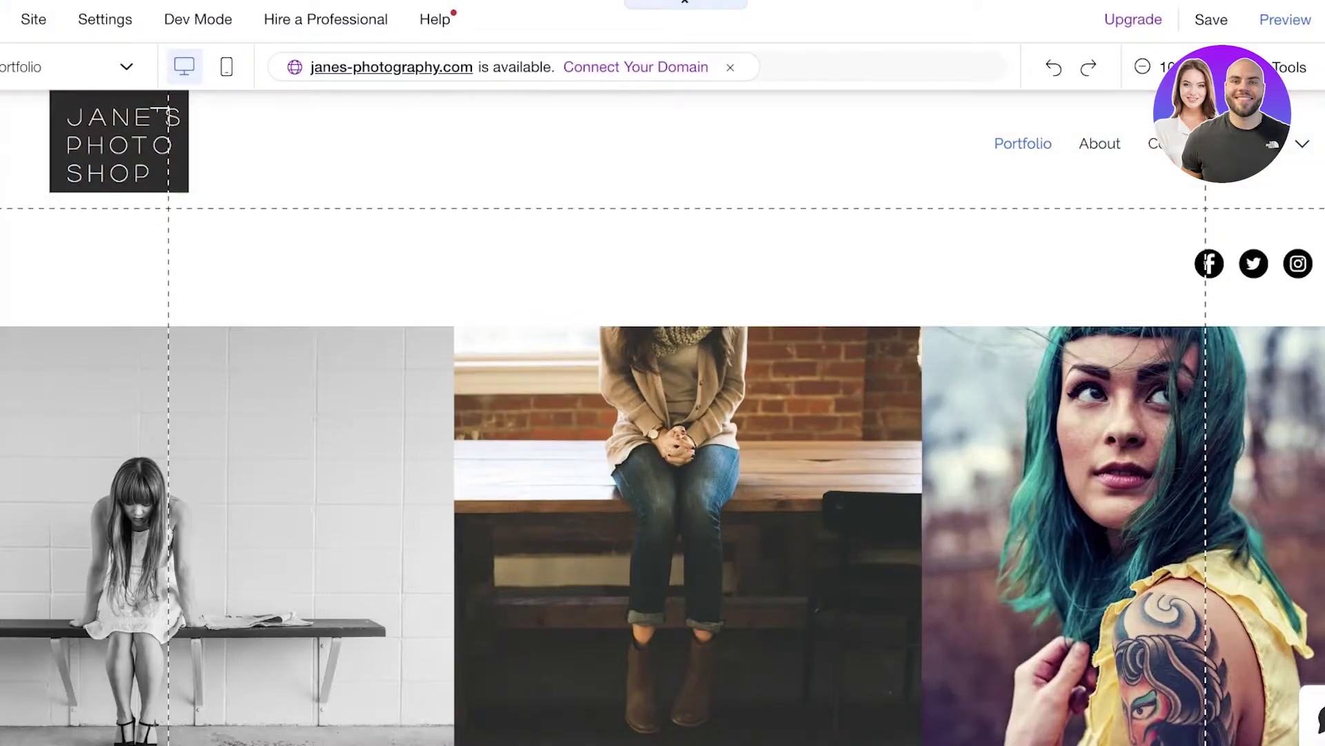
scroll(662, 414, "down", 3)
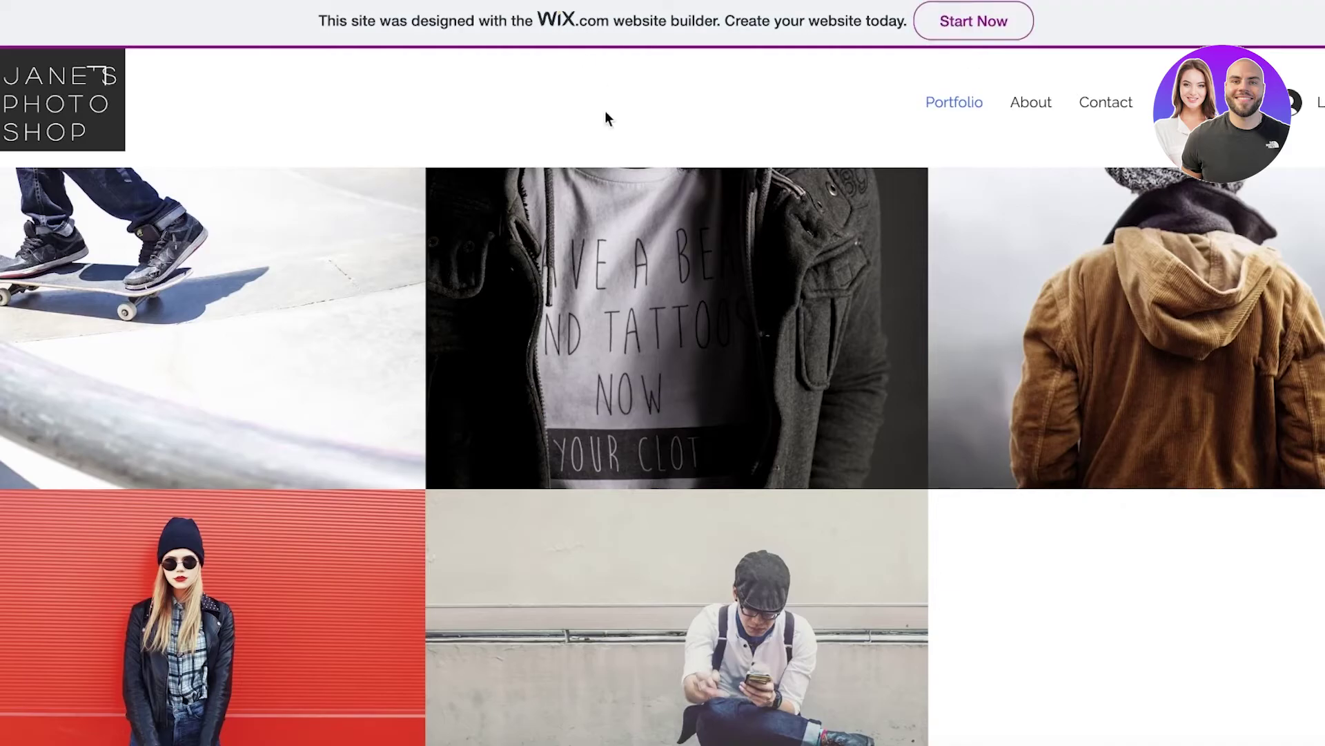
scroll(614, 119, "down", 5)
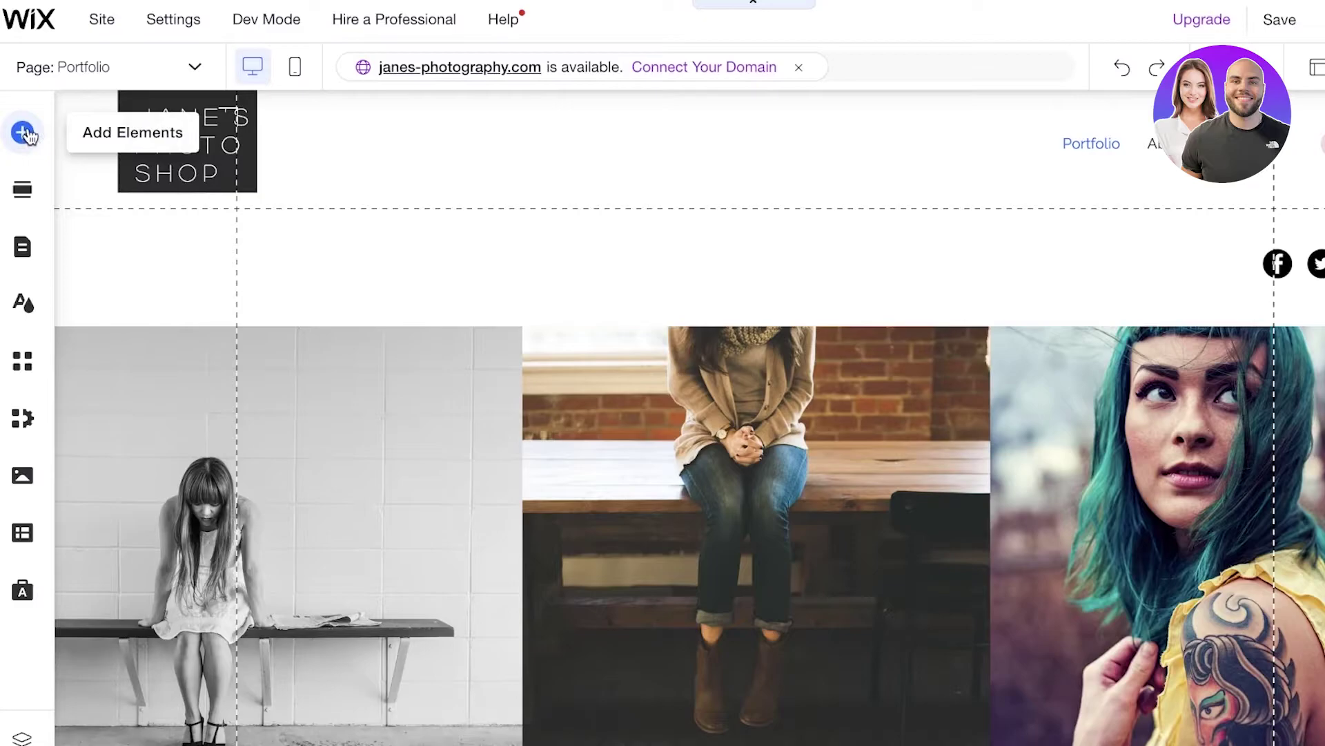
Step: Add the Wix Bookings app to the photography site from the editor's elements
left_click(25, 133)
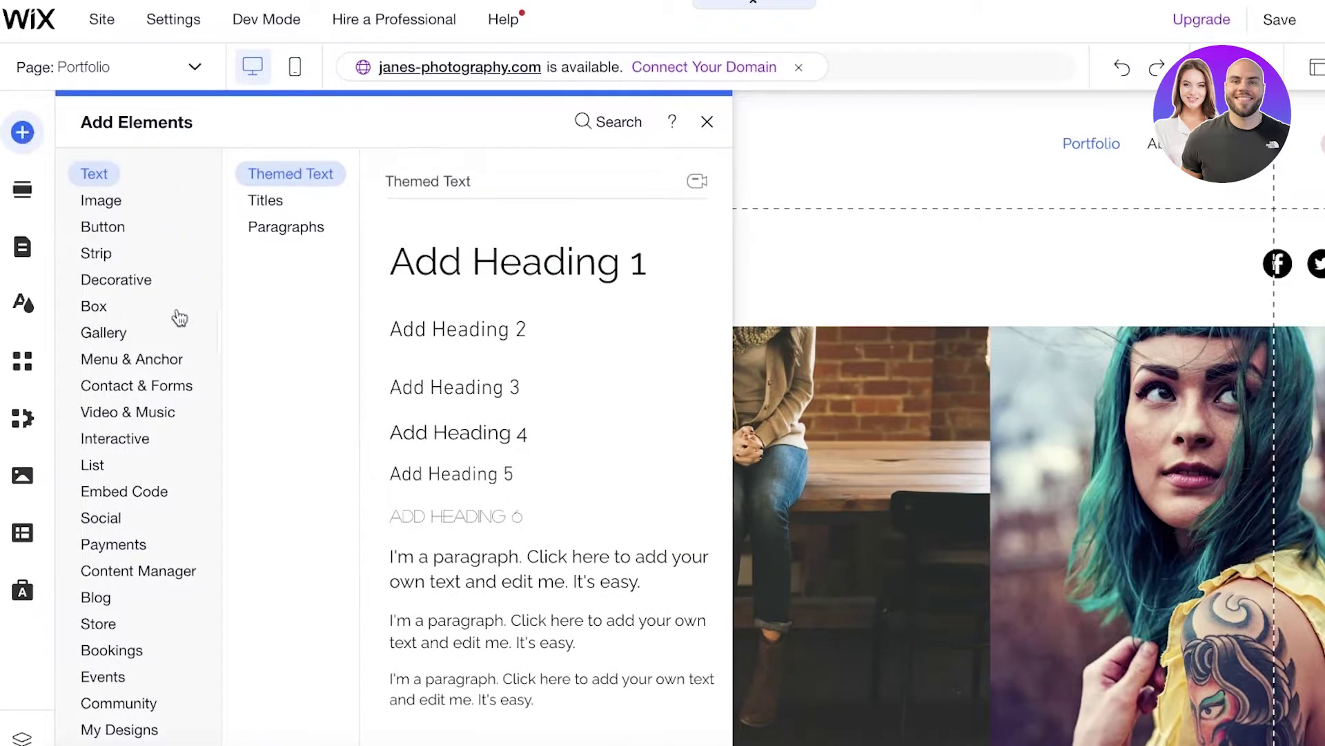
mouse_move(105, 630)
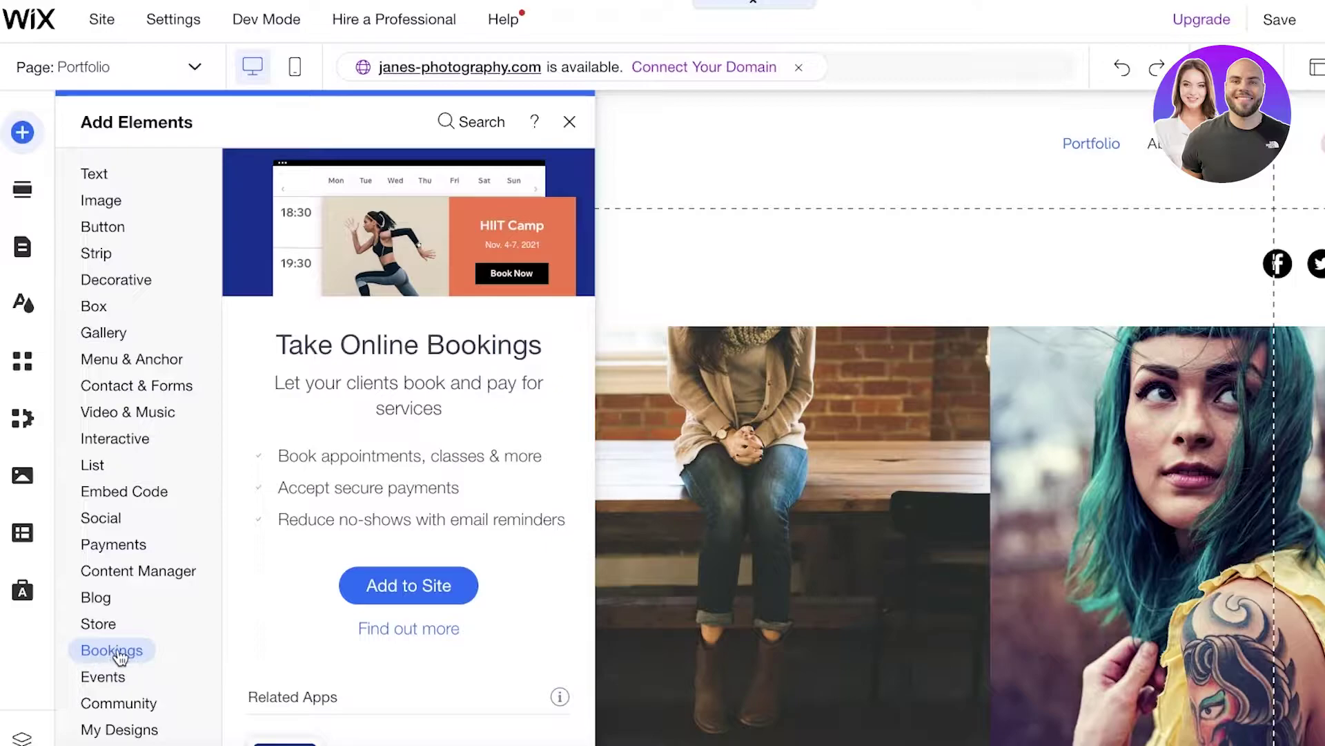
left_click(414, 584)
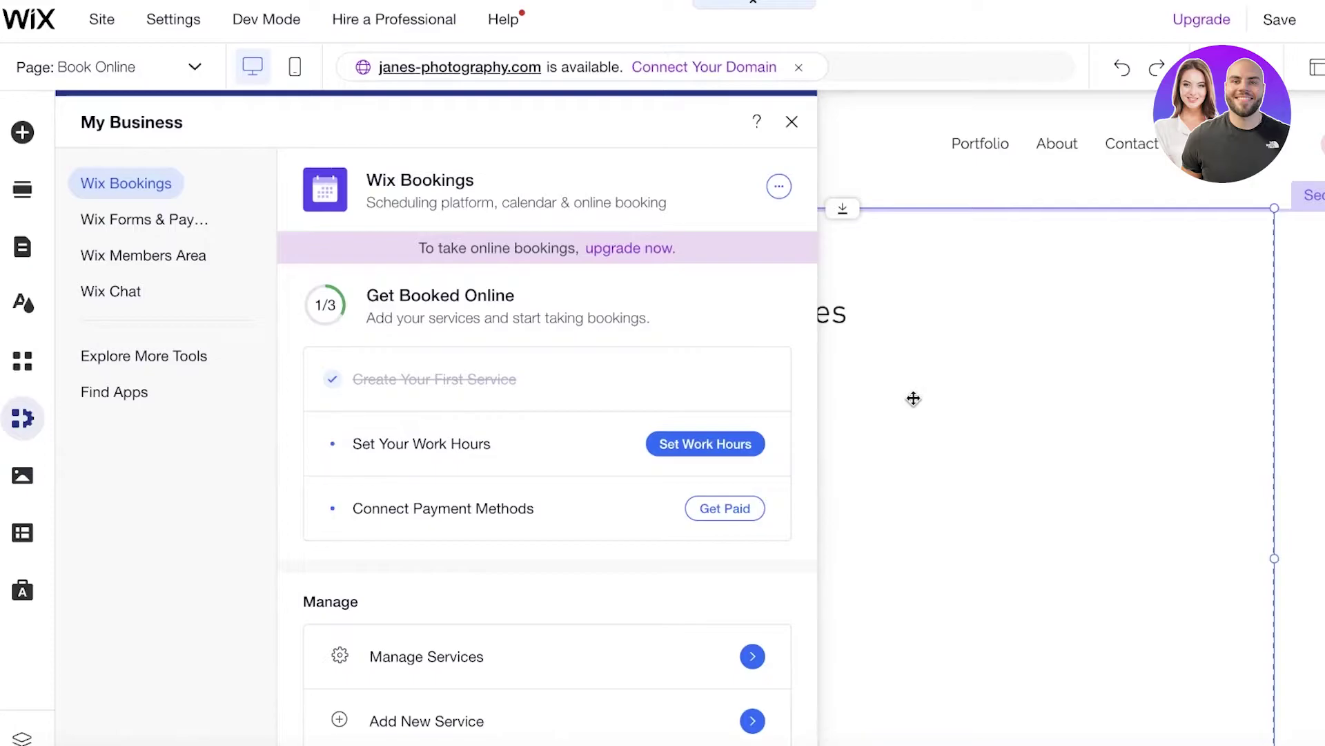
Step: Open the dashboard of the Janes Photography site and close the My Business window in the editor
scroll(651, 391, "down", 2)
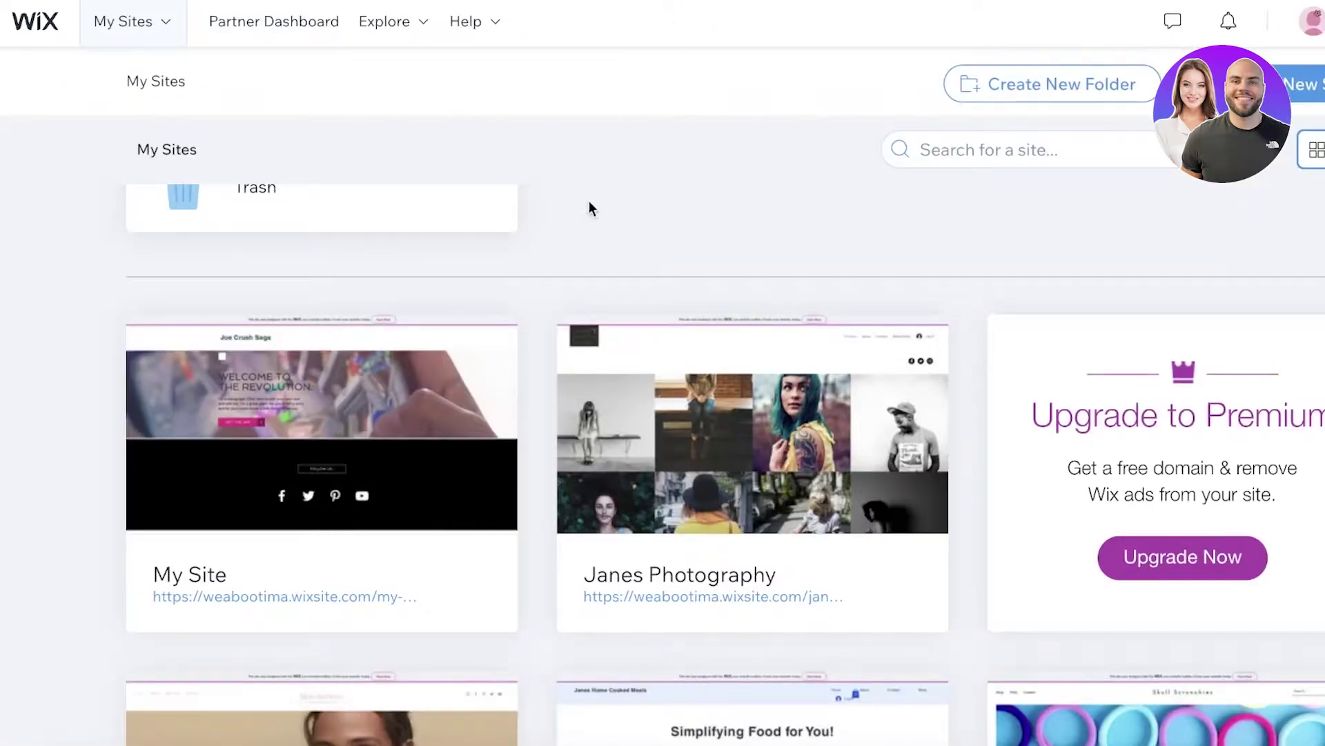
mouse_move(718, 424)
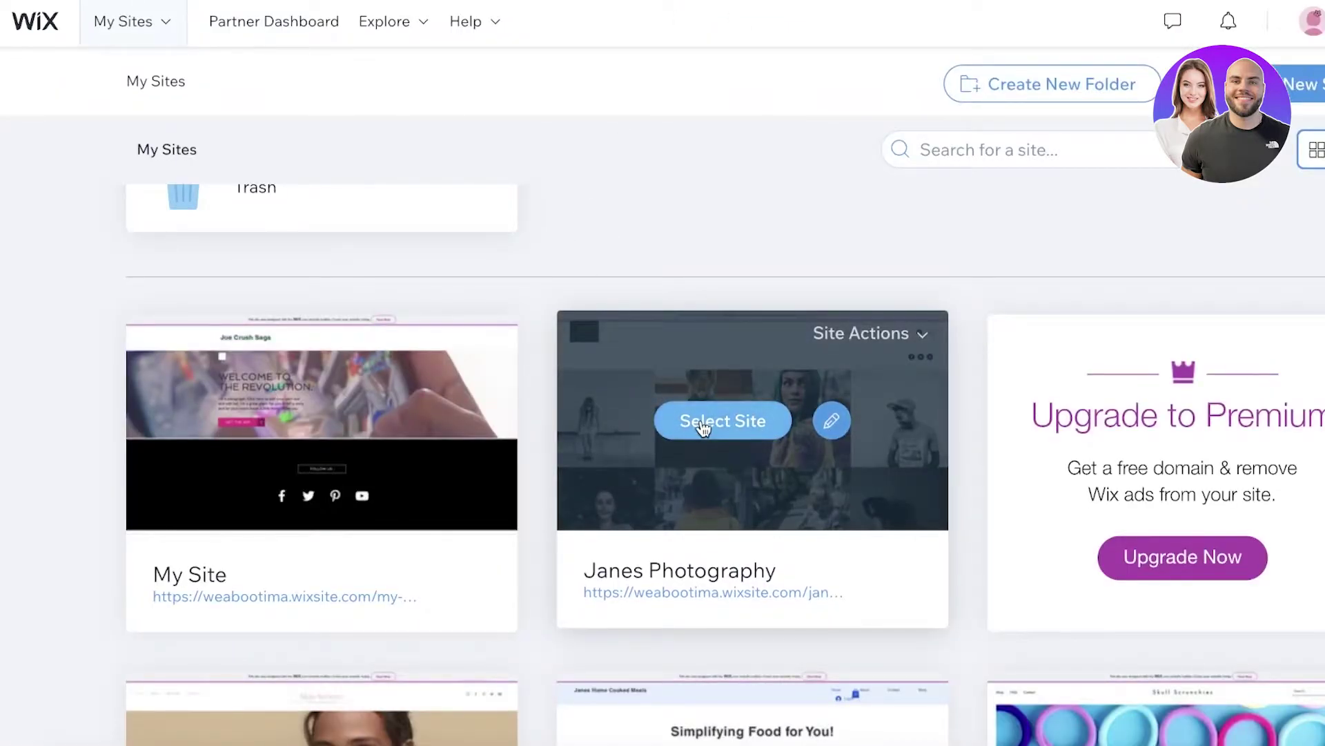
left_click(704, 424)
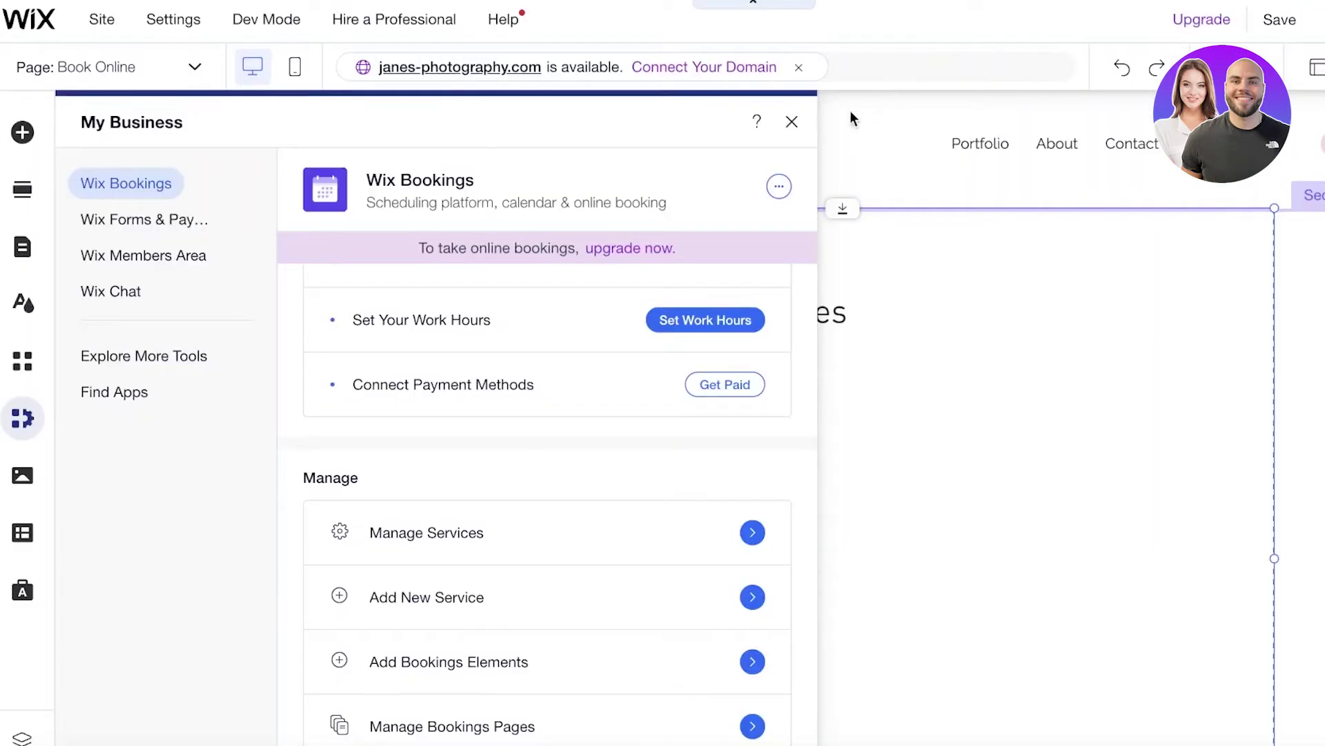
left_click(792, 122)
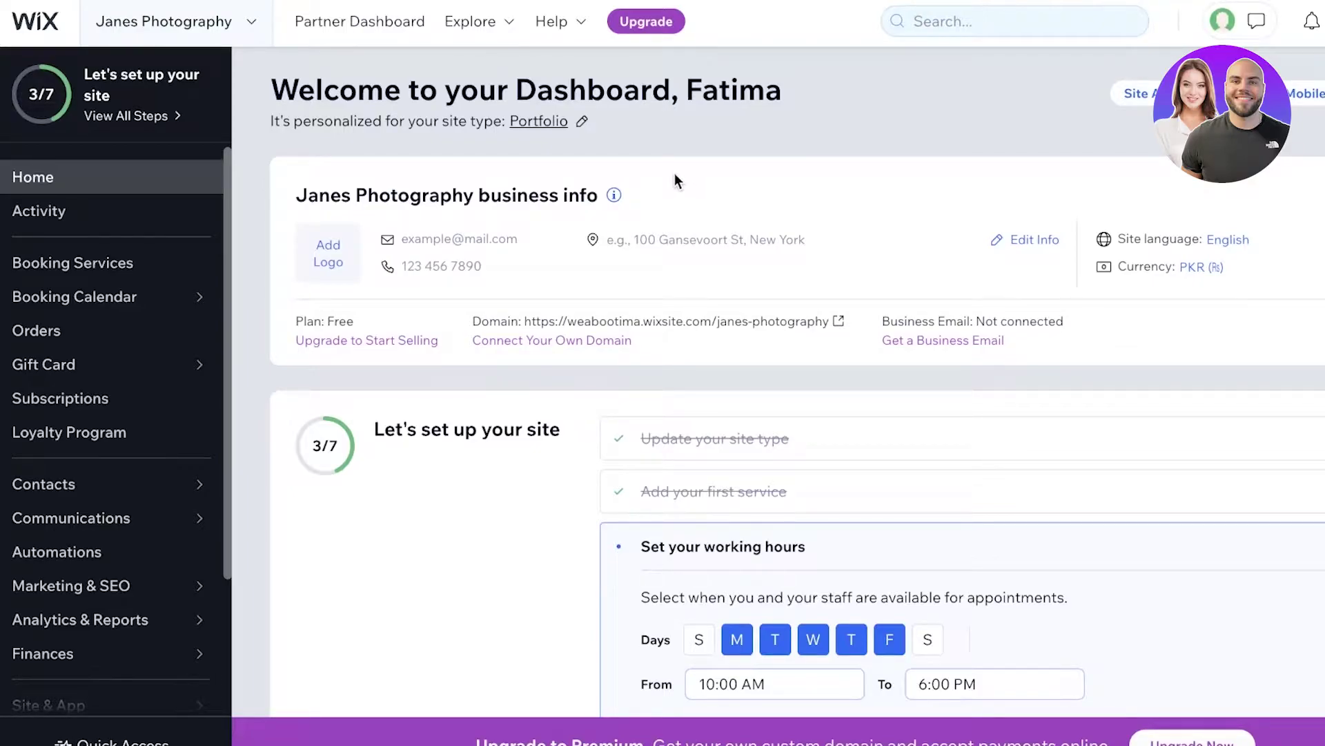
scroll(676, 180, "down", 1)
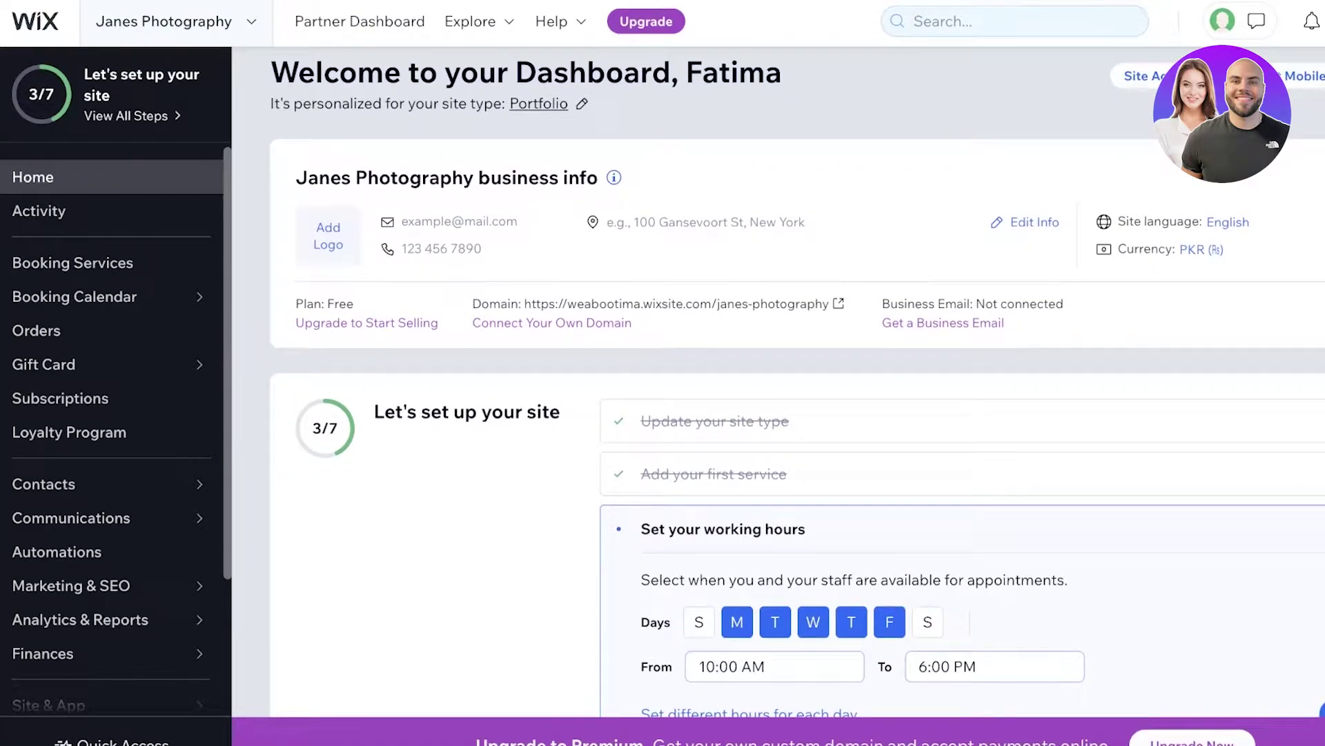
scroll(640, 399, "up", 1)
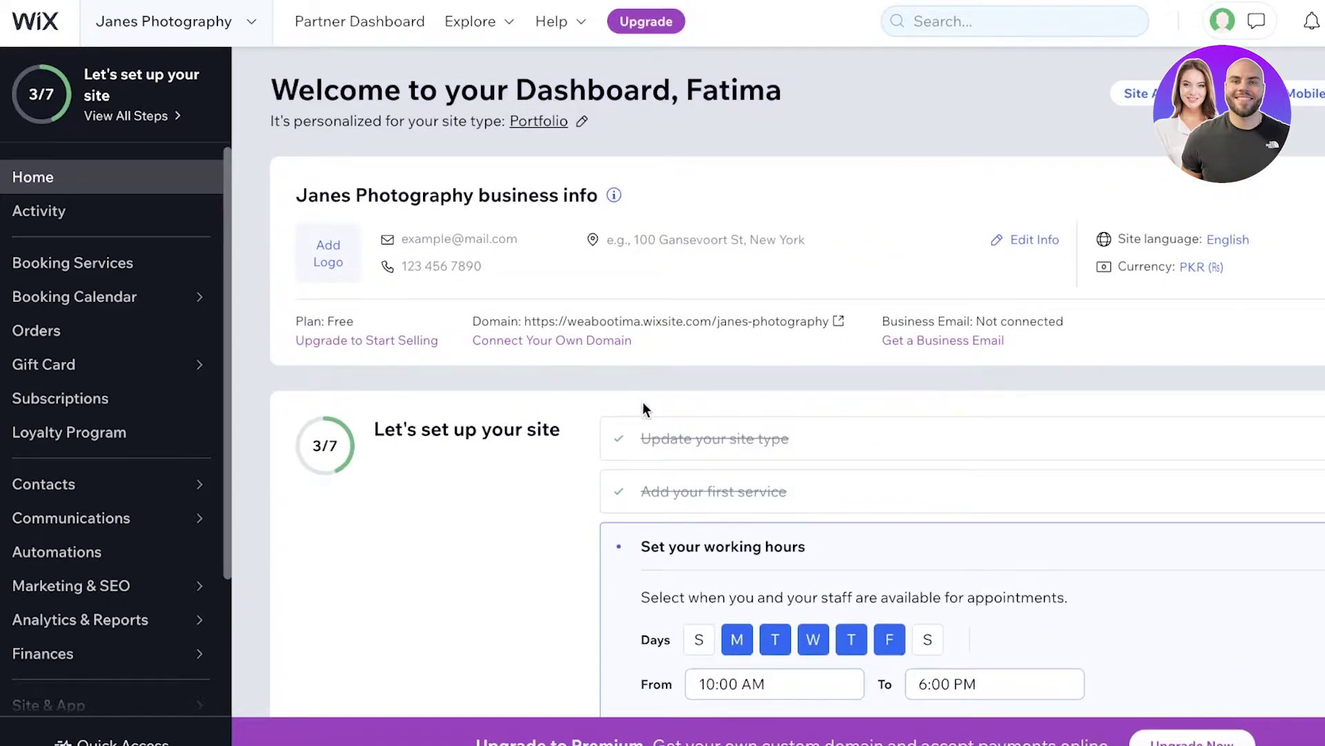
Step: Delete the "1 Person Photoshoop" appointment from the site's booking services
left_click(159, 269)
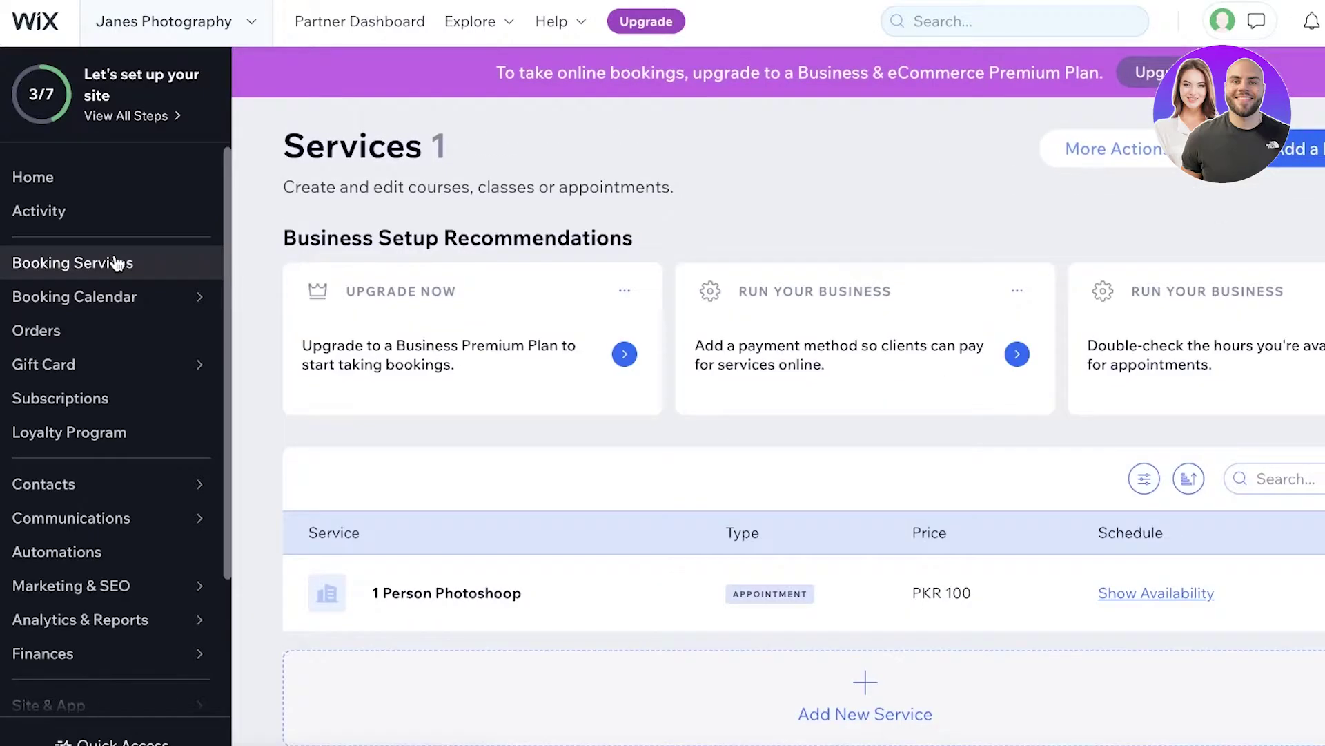
scroll(104, 385, "down", 3)
scroll(837, 577, "down", 1)
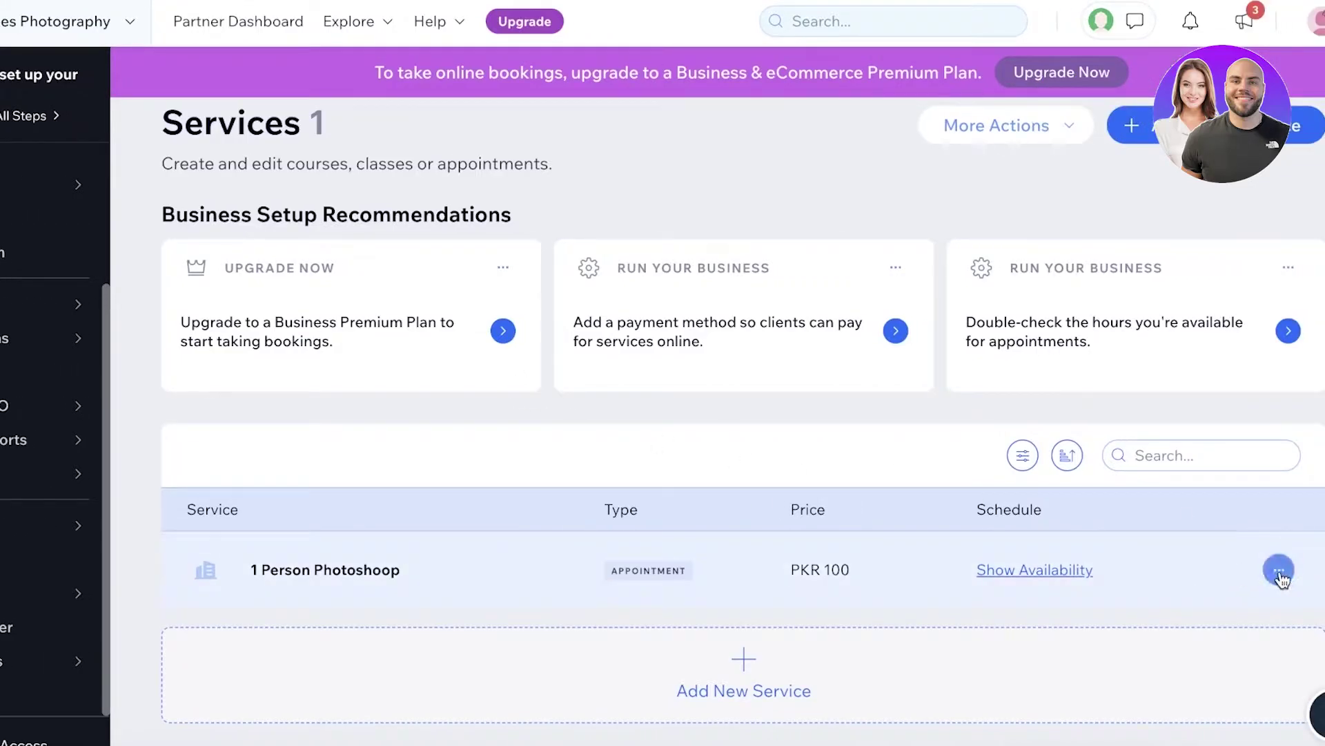
left_click(1279, 571)
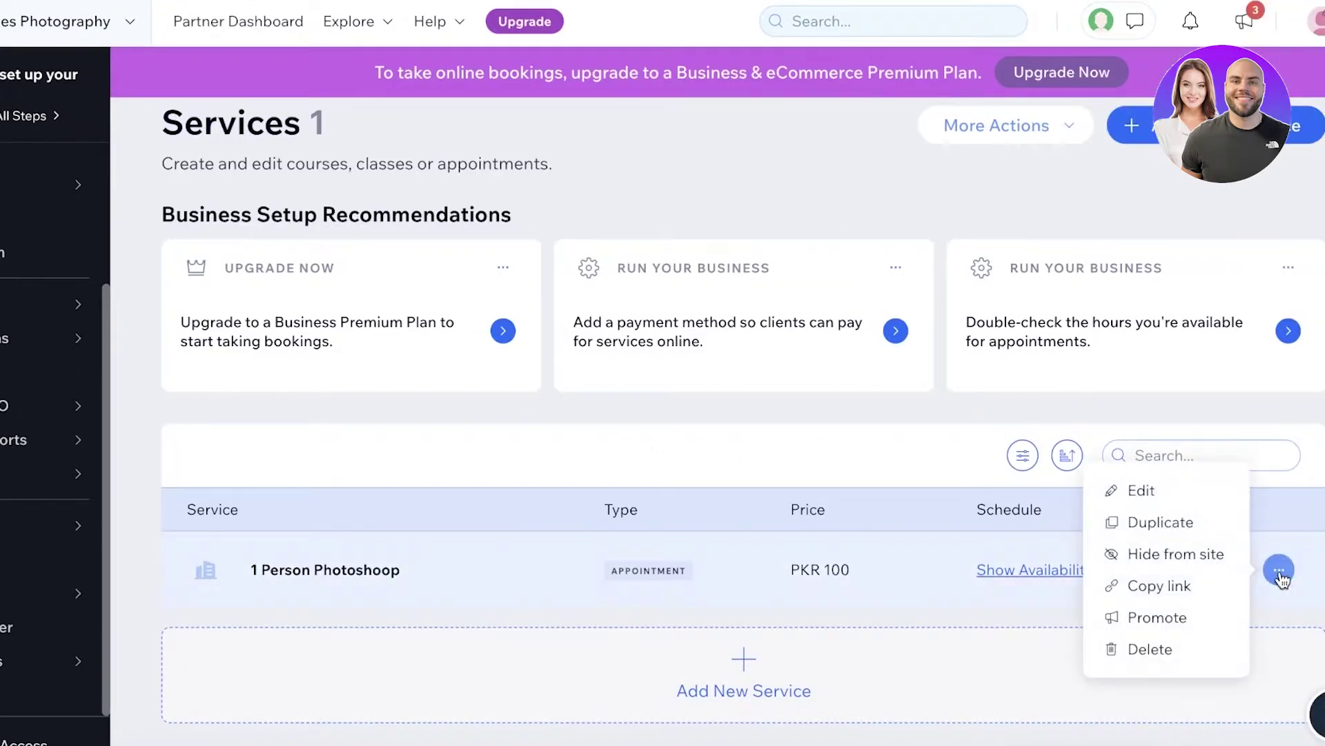
left_click(1174, 643)
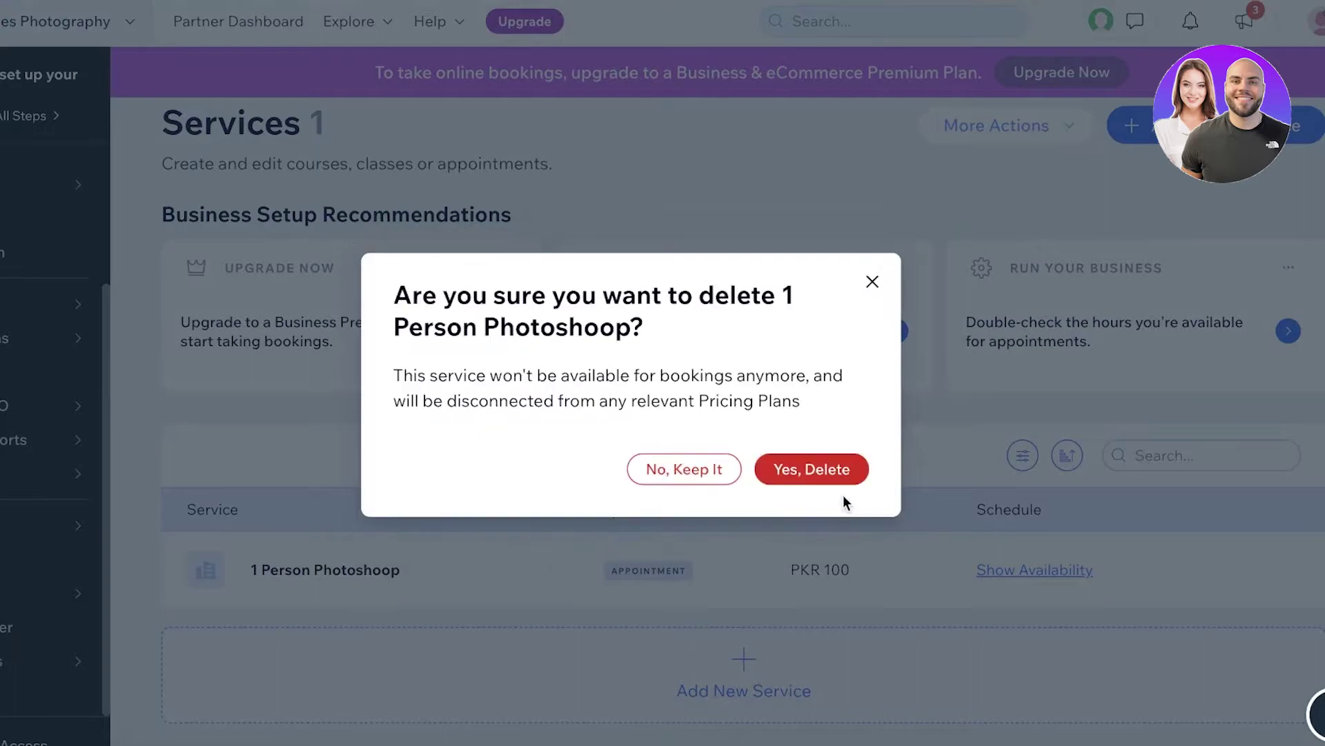
left_click(818, 469)
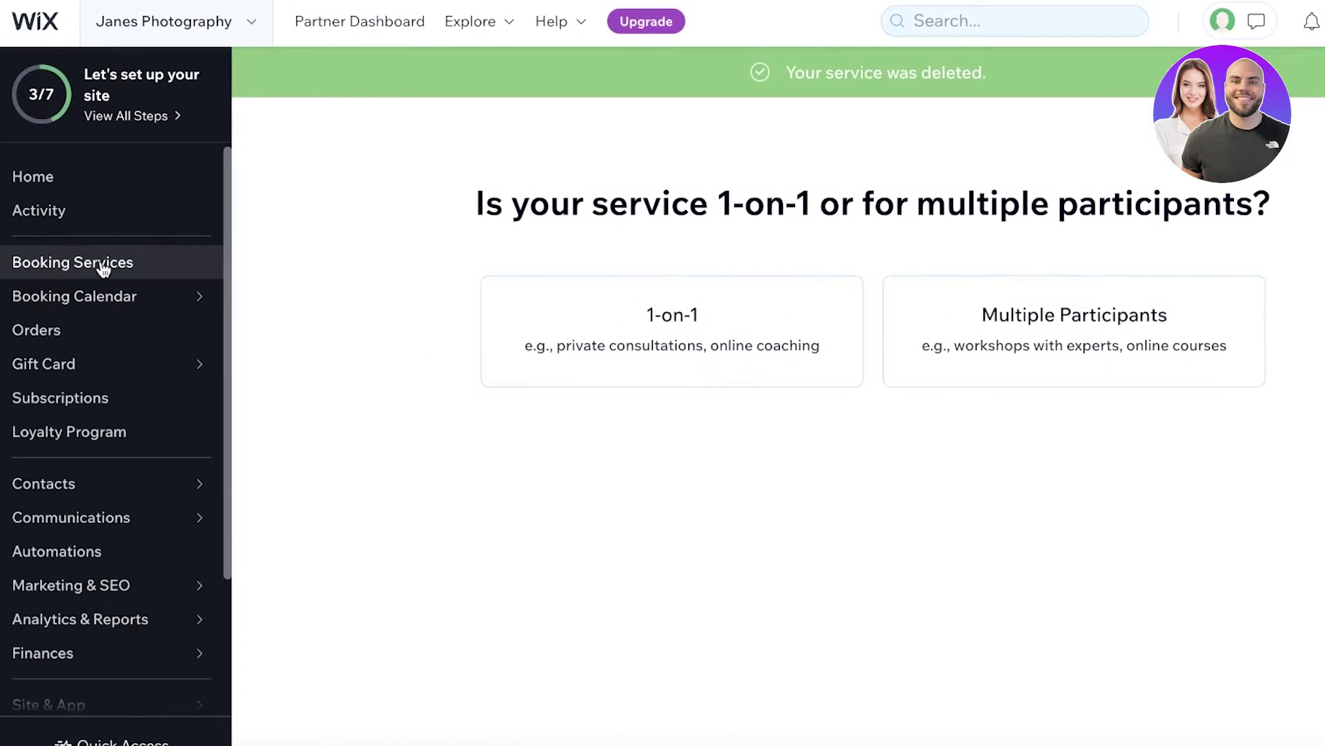
Step: Create a 1-on-1 booking service and name it "Model Portfolio Shoots"
left_click(102, 268)
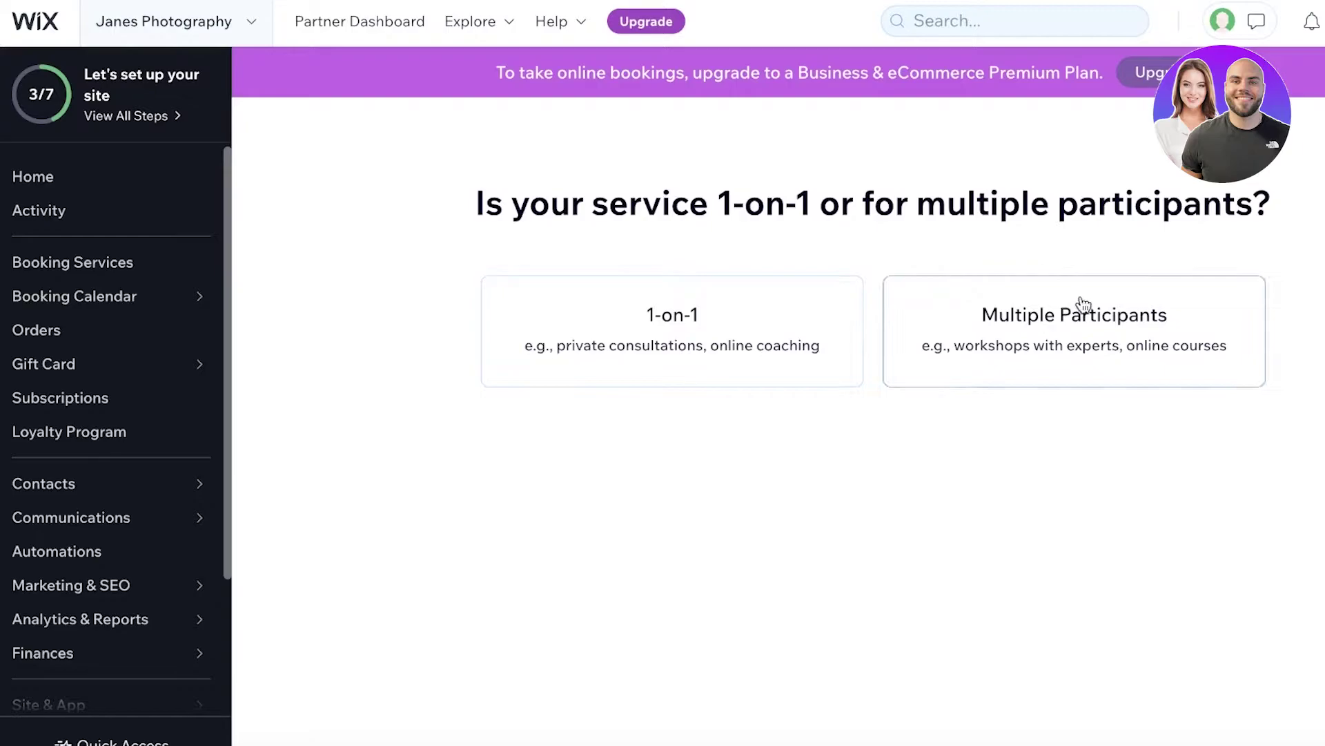
left_click(809, 309)
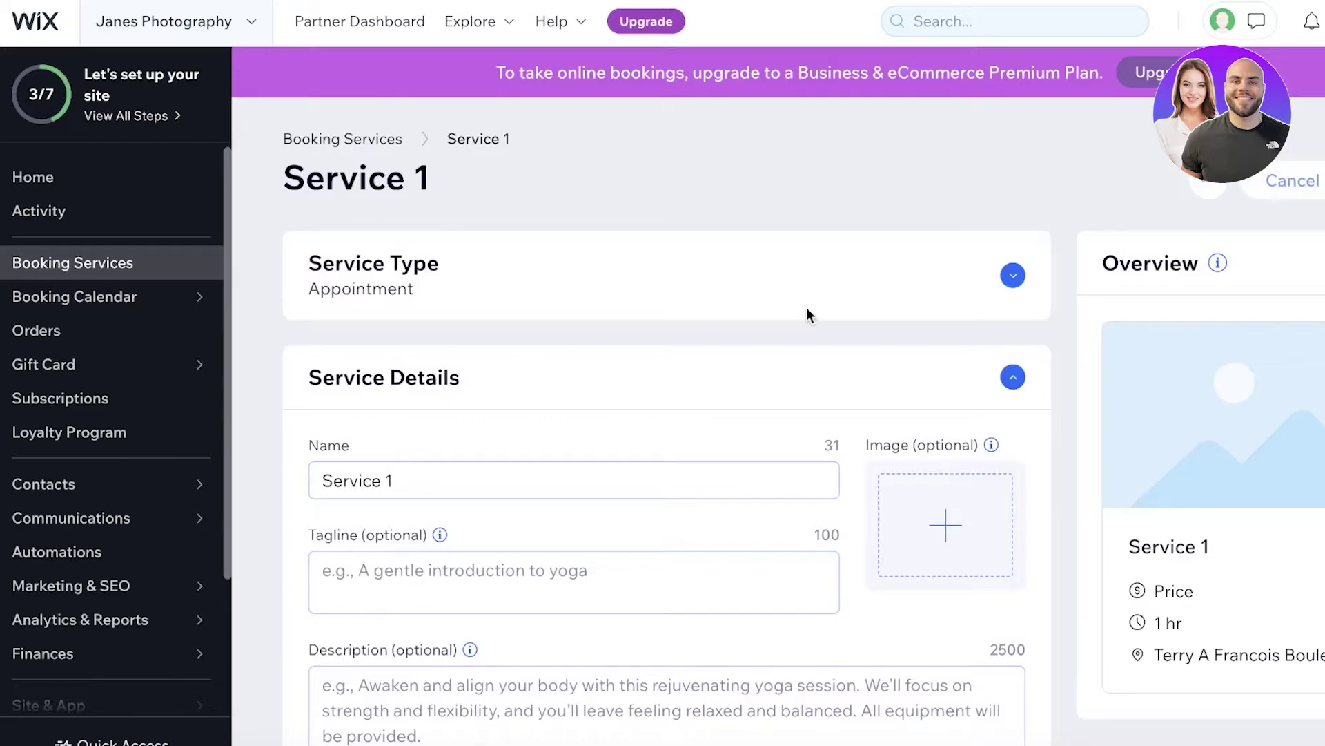
triple_click(656, 472)
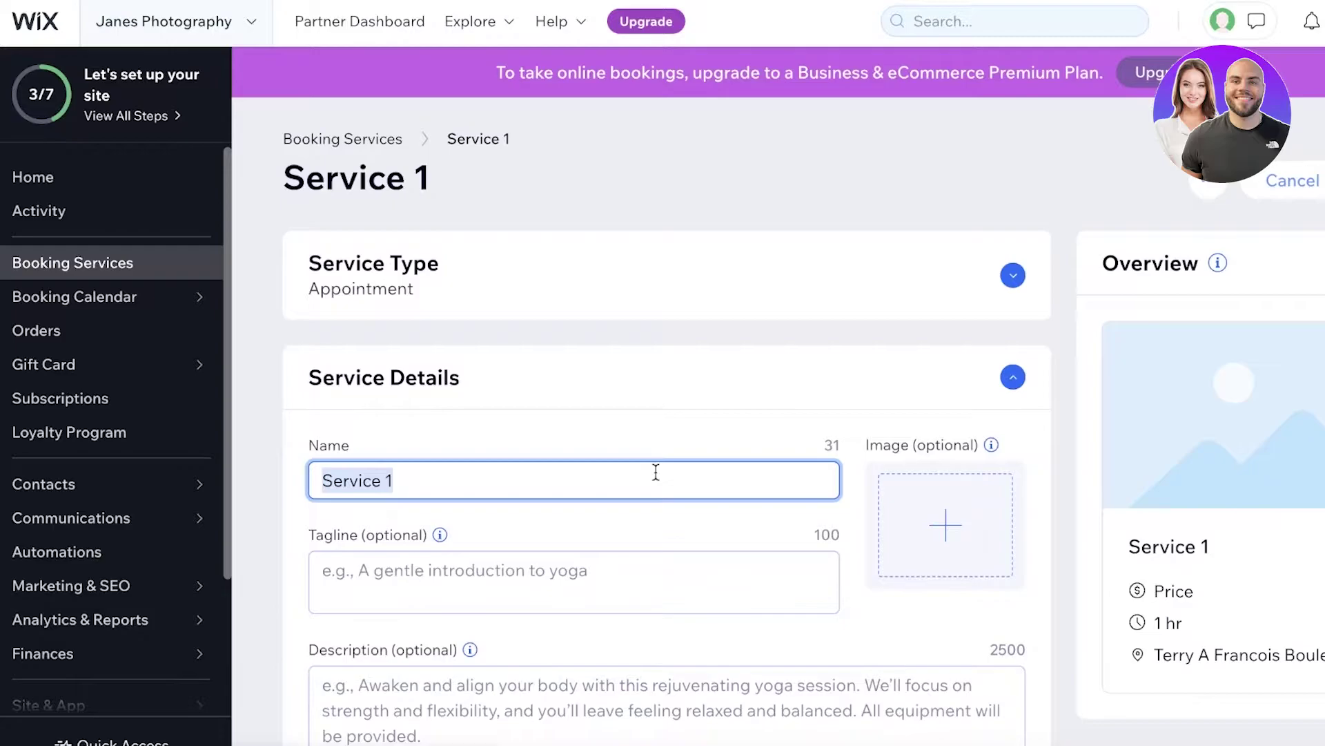
type("Model Portfolio Shoots")
Step: Give the service the tagline "For all your modelling agencies to your personal photo albums."
scroll(721, 503, "down", 1)
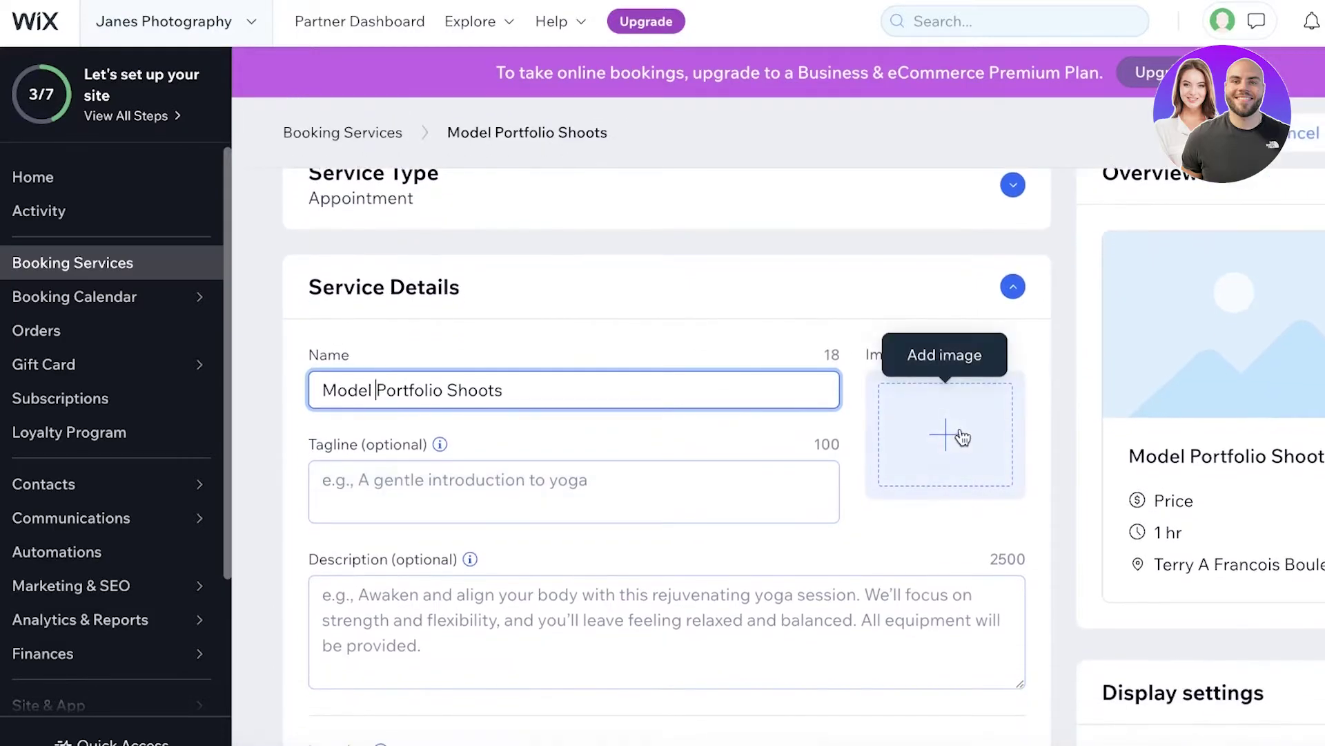
left_click(669, 475)
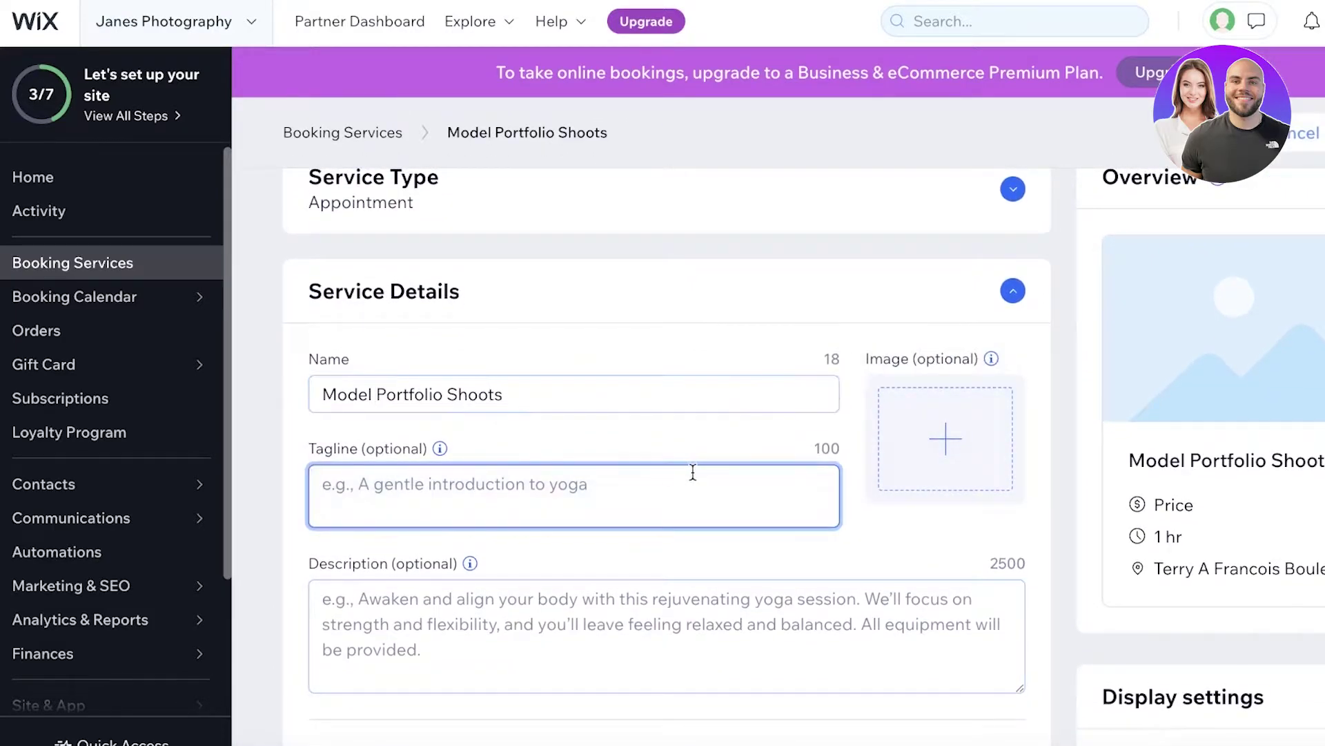
type("For all your modelling agencies to your personal photo albums.")
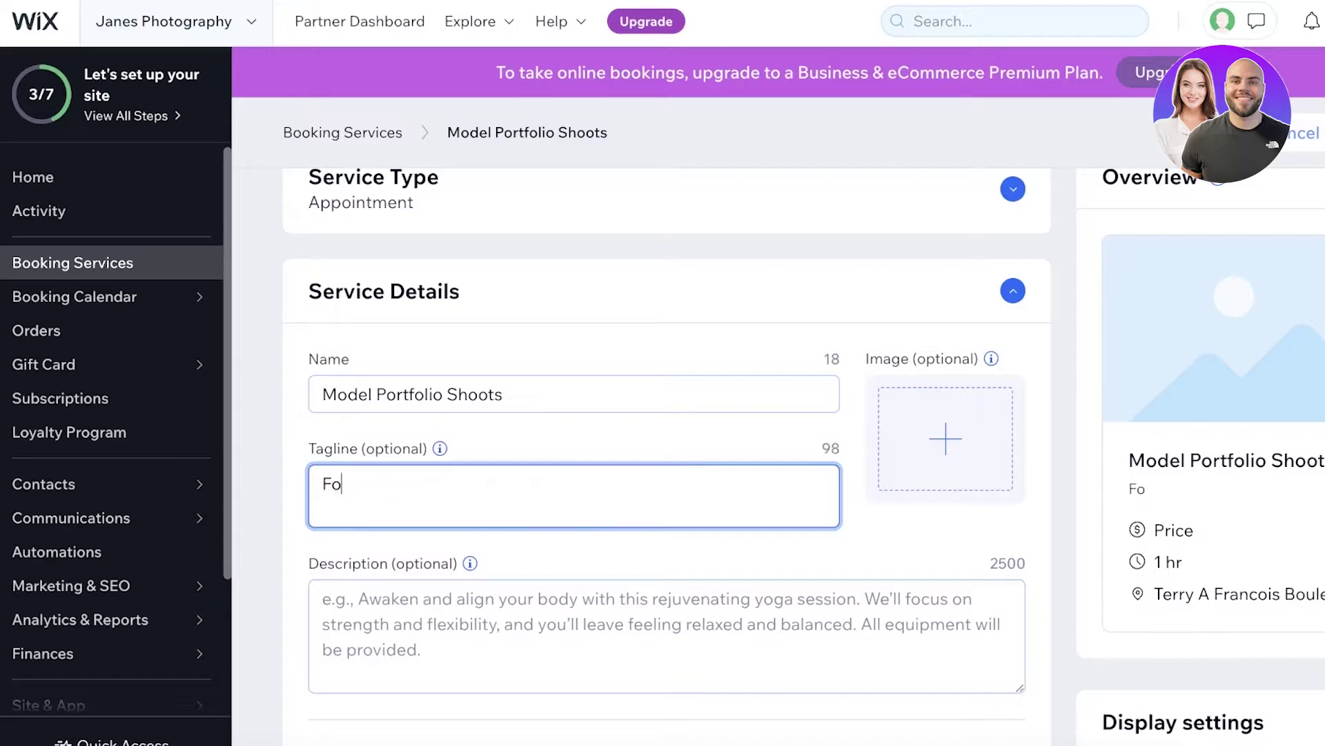
scroll(660, 458, "down", 4)
scroll(651, 447, "up", 1)
left_click(638, 415)
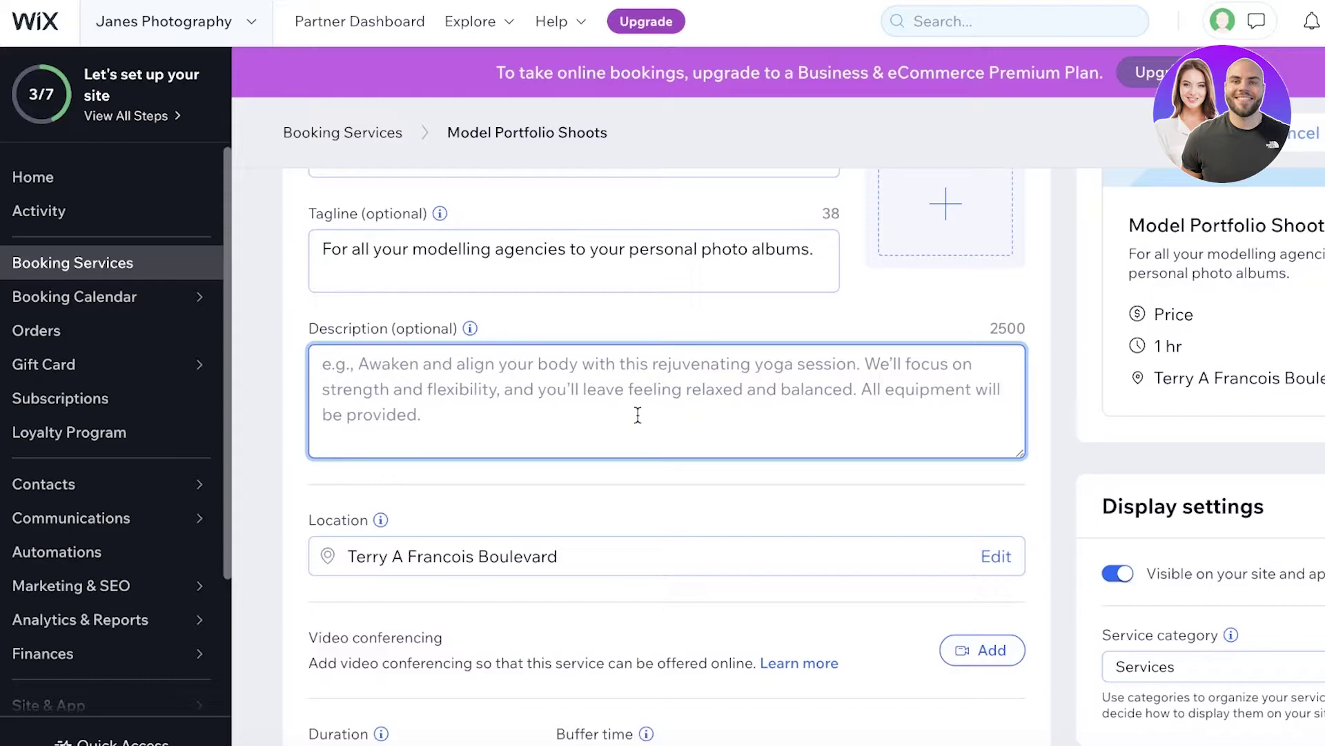
scroll(638, 414, "down", 2)
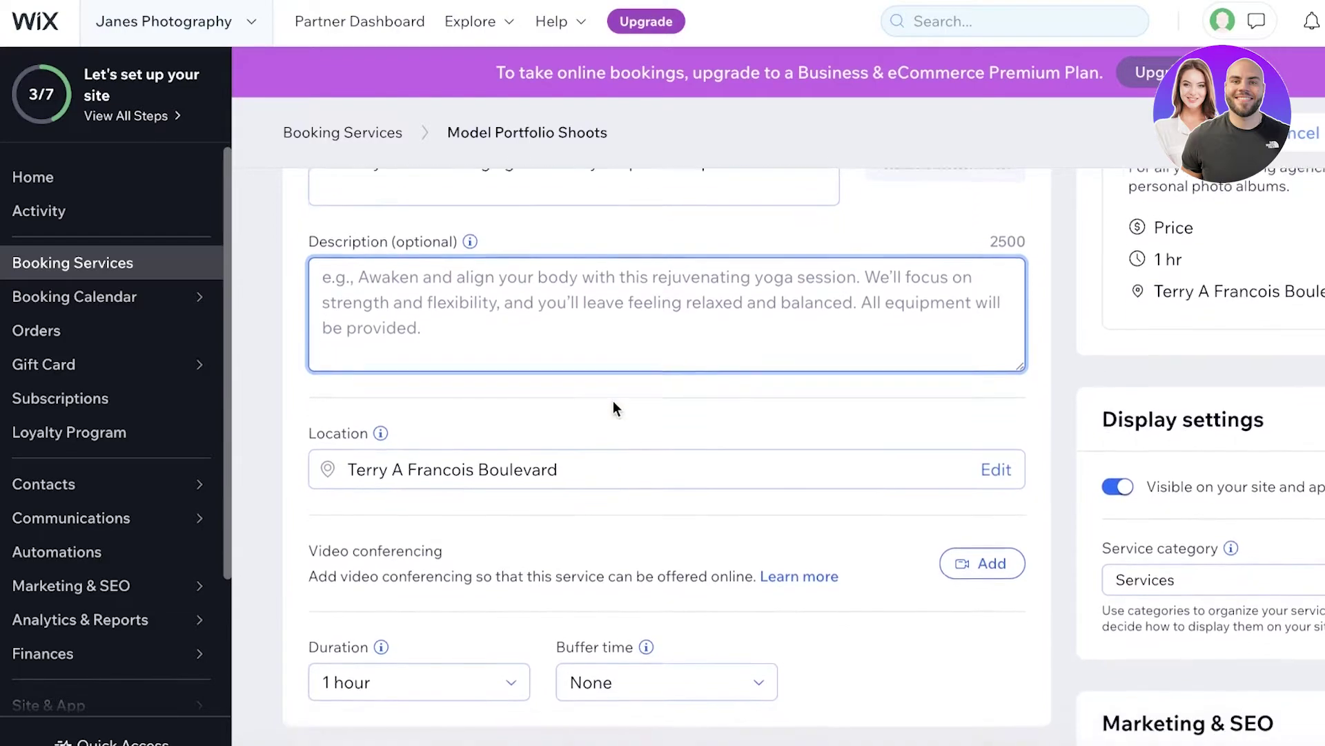
scroll(613, 401, "down", 1)
left_click(994, 414)
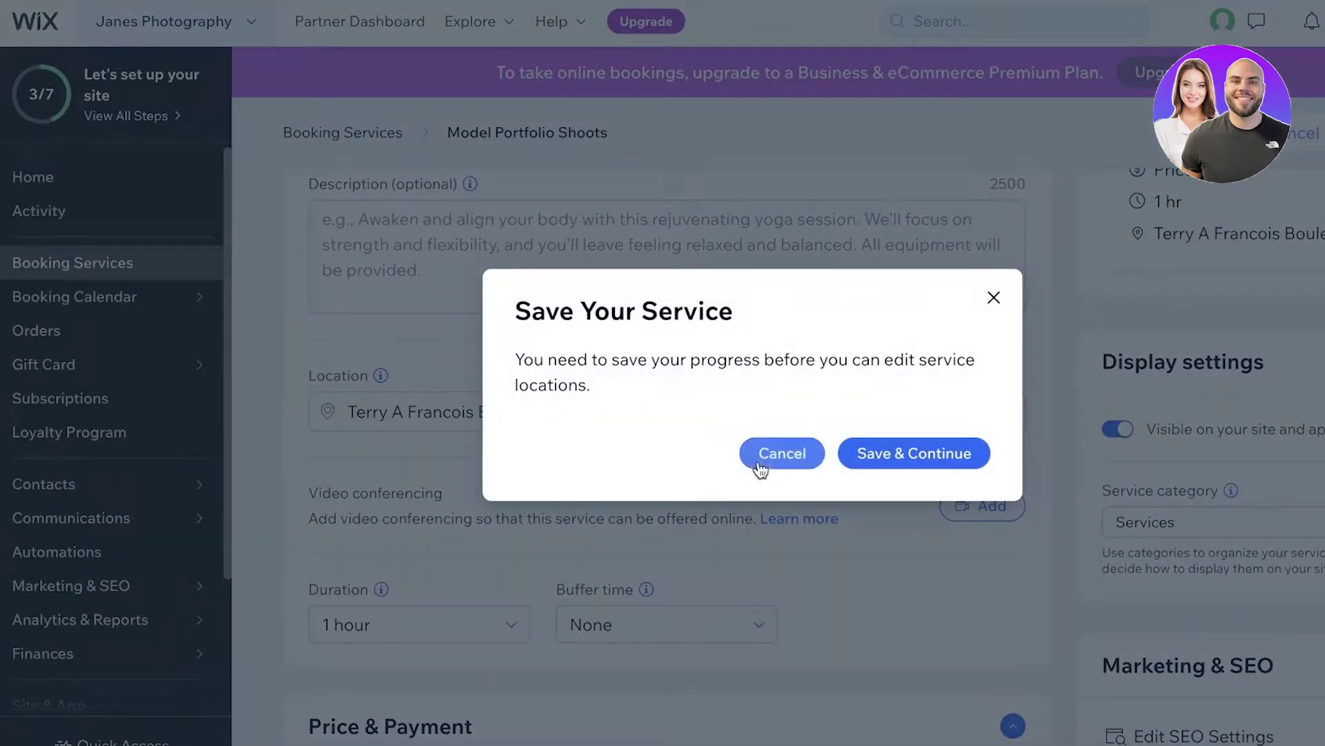
left_click(763, 458)
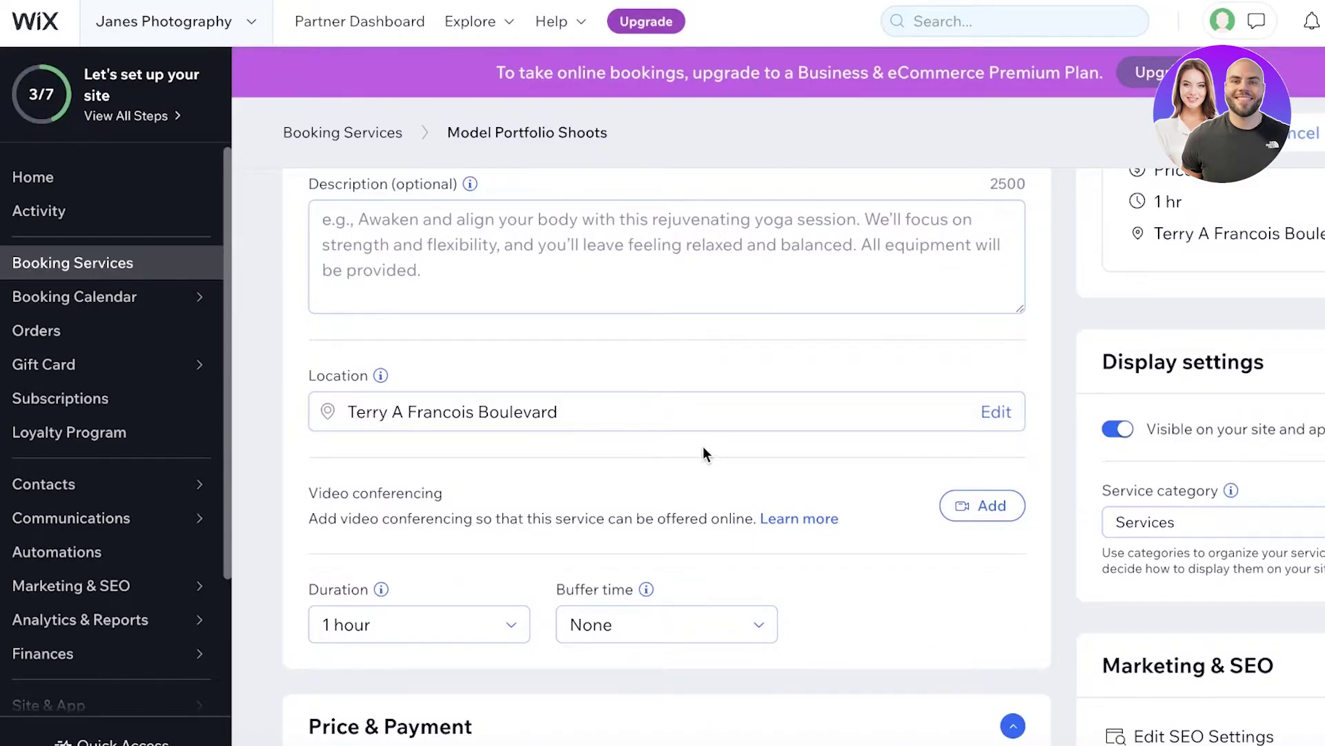
Step: Set the duration of the Model Portfolio Shoots service to 2 hours
scroll(691, 454, "down", 2)
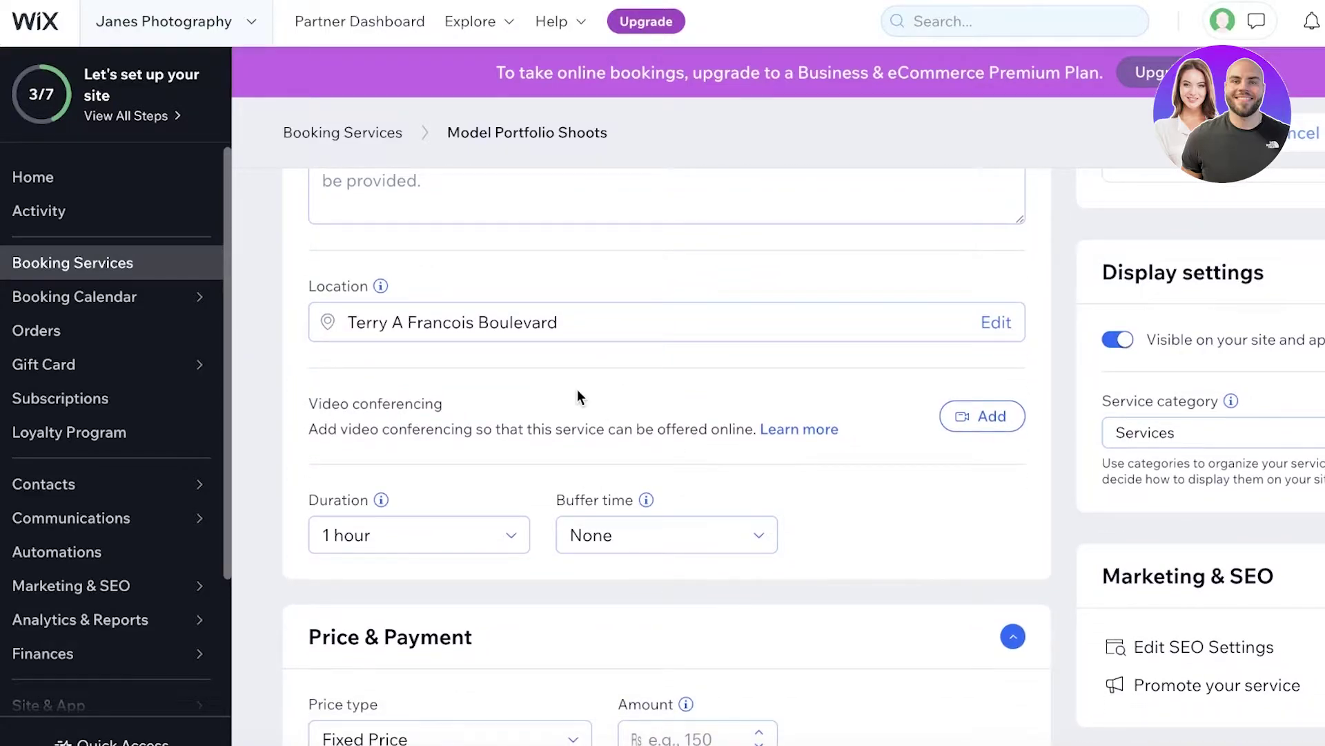
scroll(538, 406, "down", 2)
left_click(458, 387)
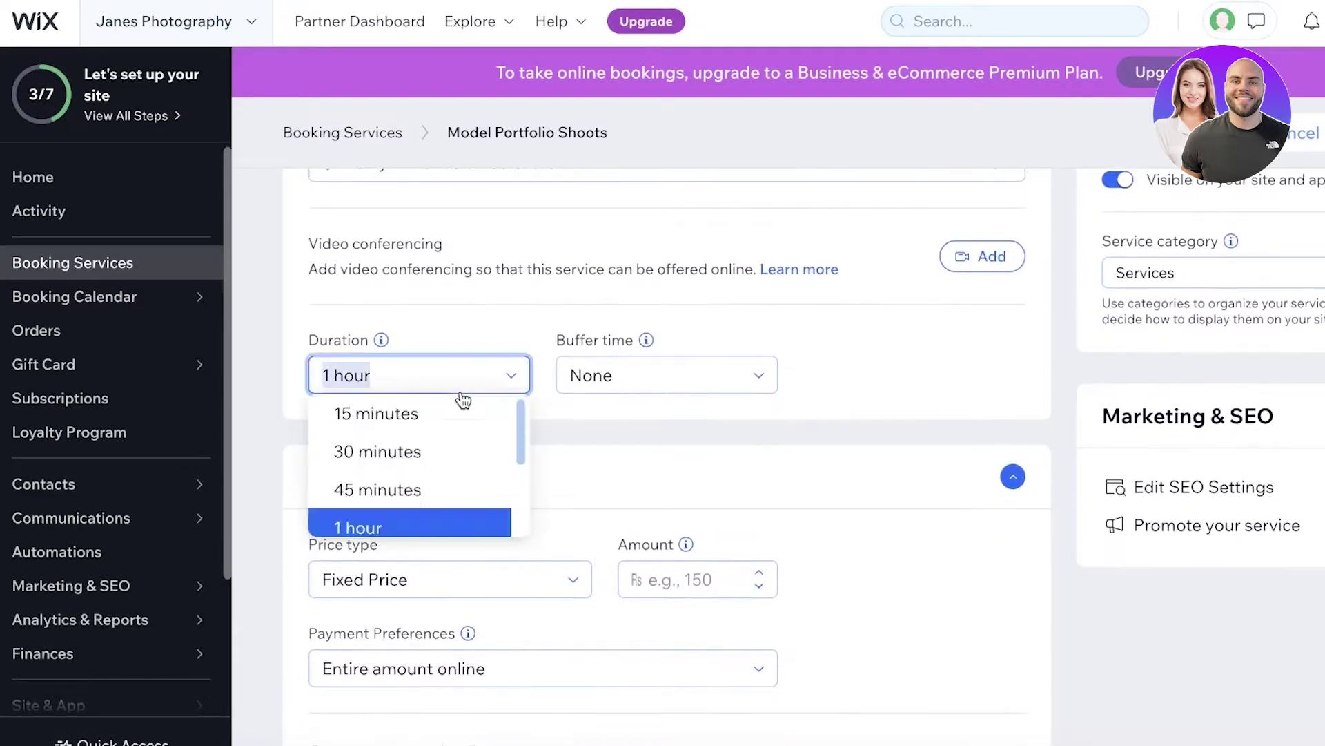
scroll(483, 439, "down", 1)
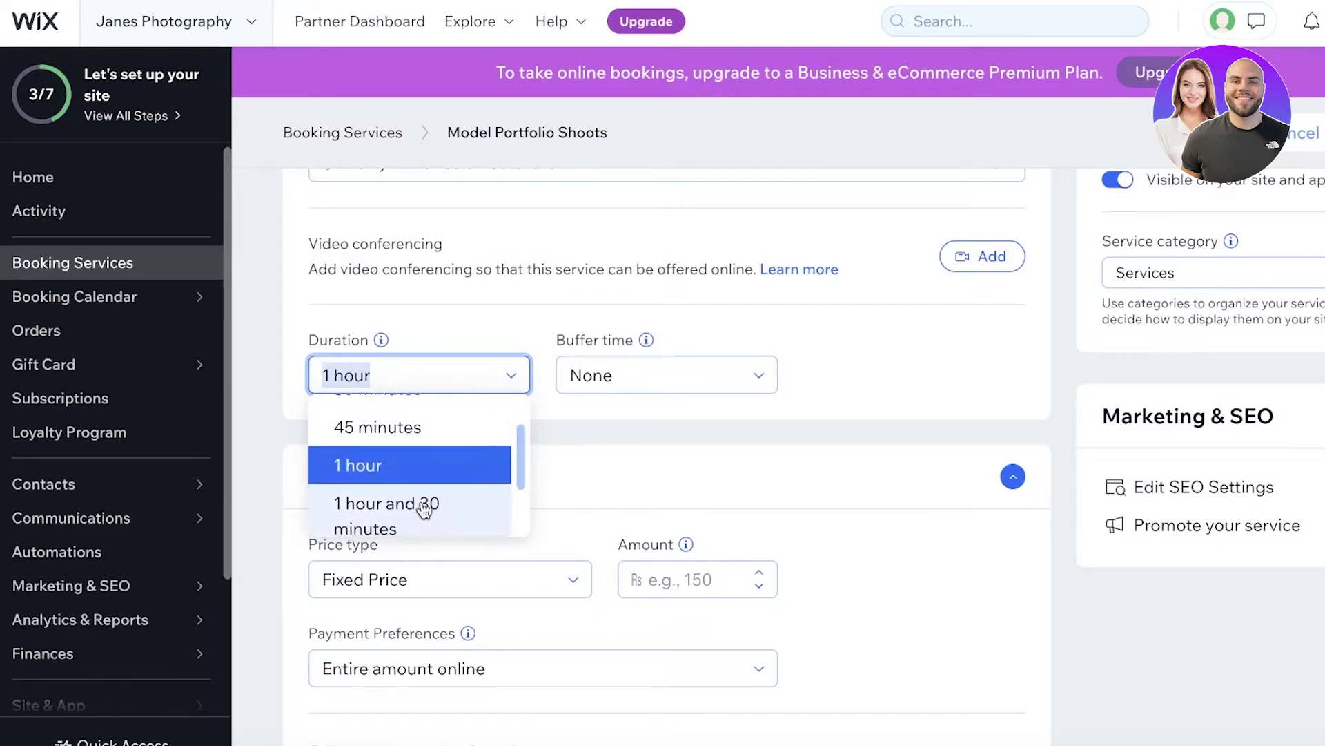
scroll(711, 252, "up", 2)
scroll(695, 296, "down", 3)
scroll(432, 362, "down", 2)
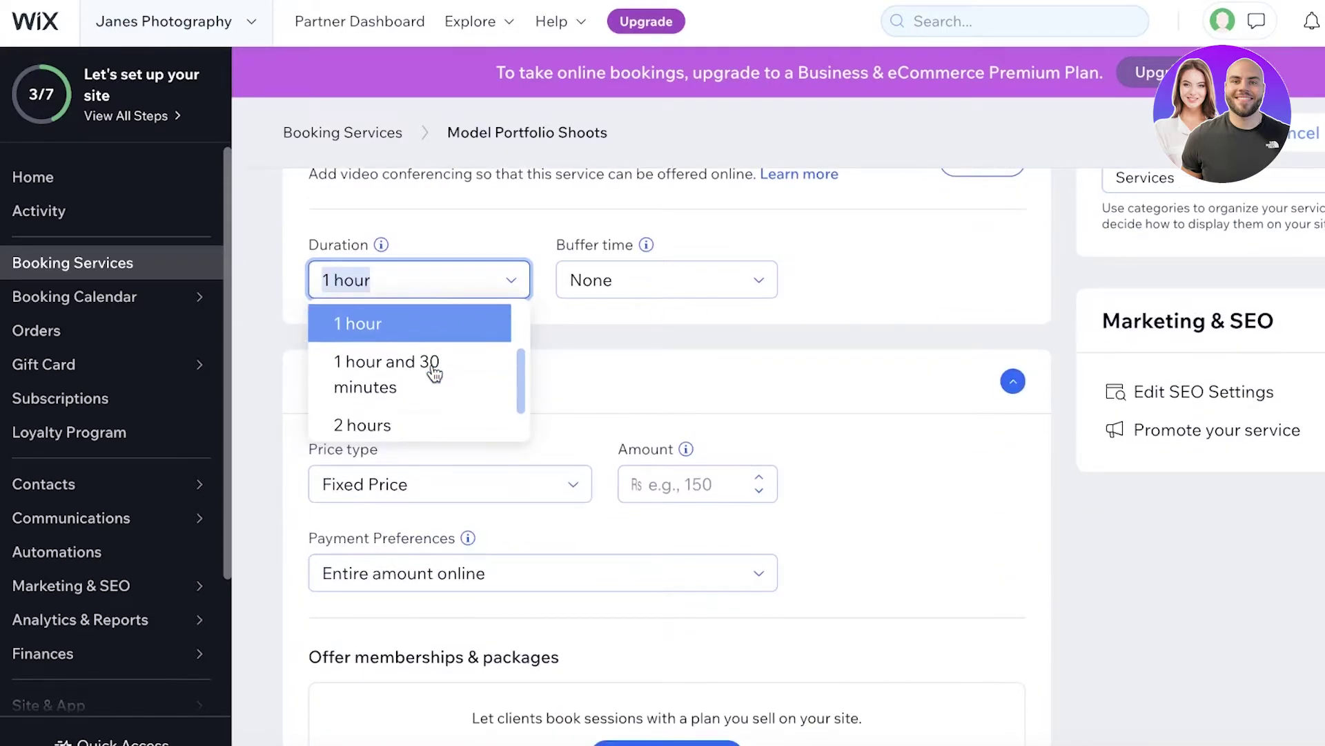
left_click(414, 376)
Step: Set the service's buffer time between sessions to 15 minutes
left_click(620, 294)
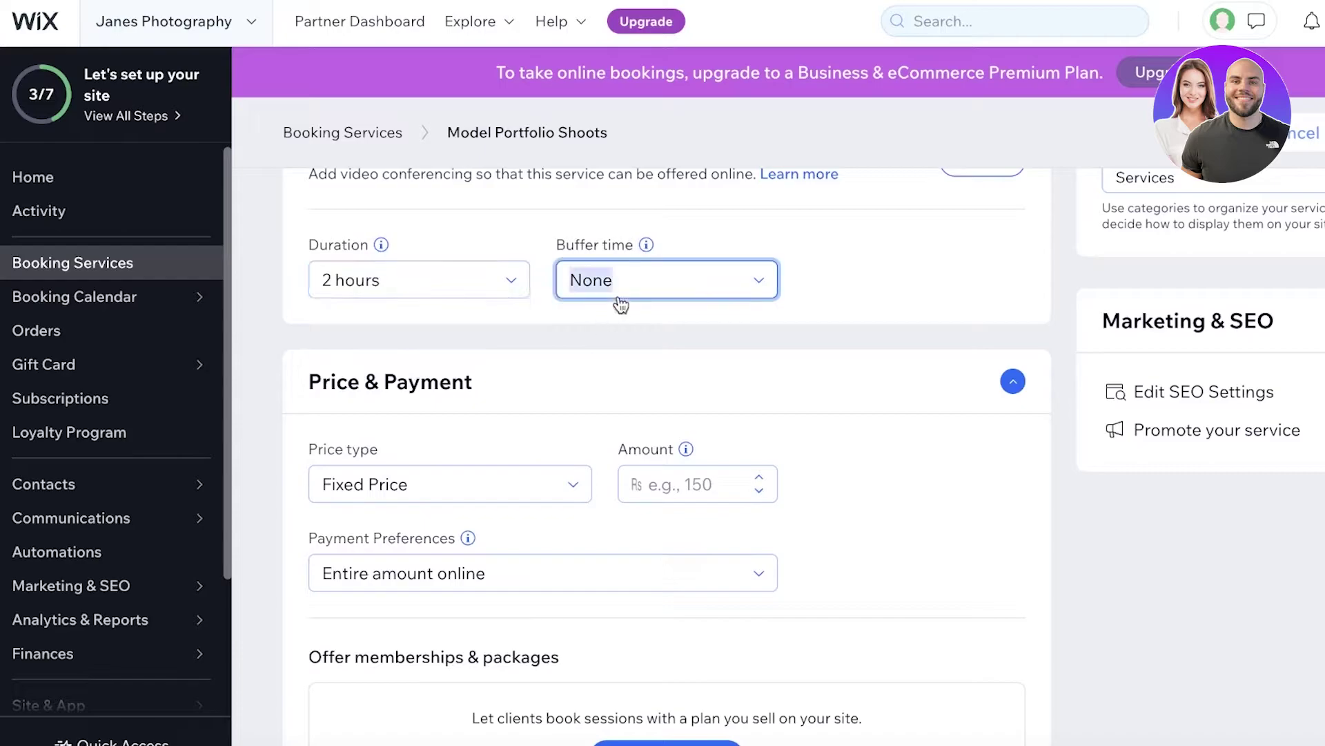
left_click(622, 357)
left_click(640, 285)
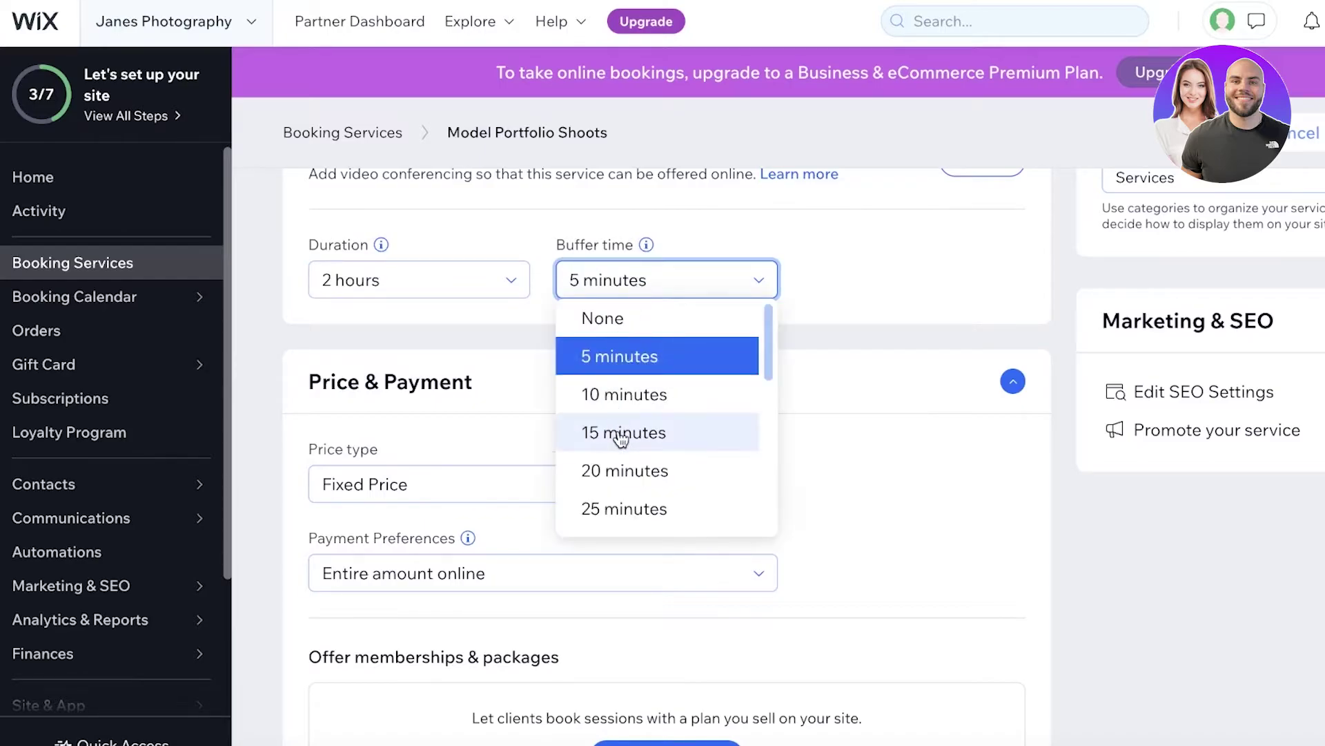
left_click(621, 434)
scroll(856, 375, "down", 1)
scroll(856, 376, "up", 1)
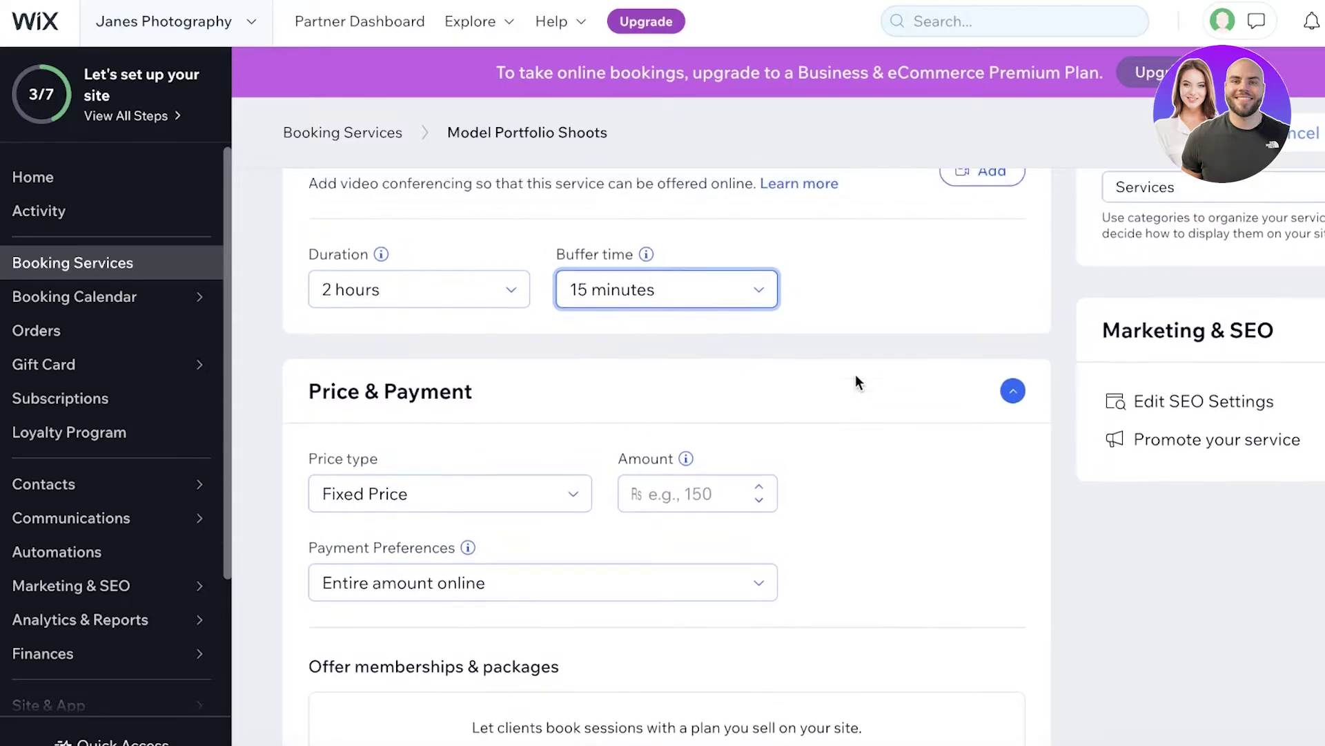
Step: Try the Varied Prices and Custom Price options as the service's price type
left_click(521, 501)
scroll(522, 506, "down", 1)
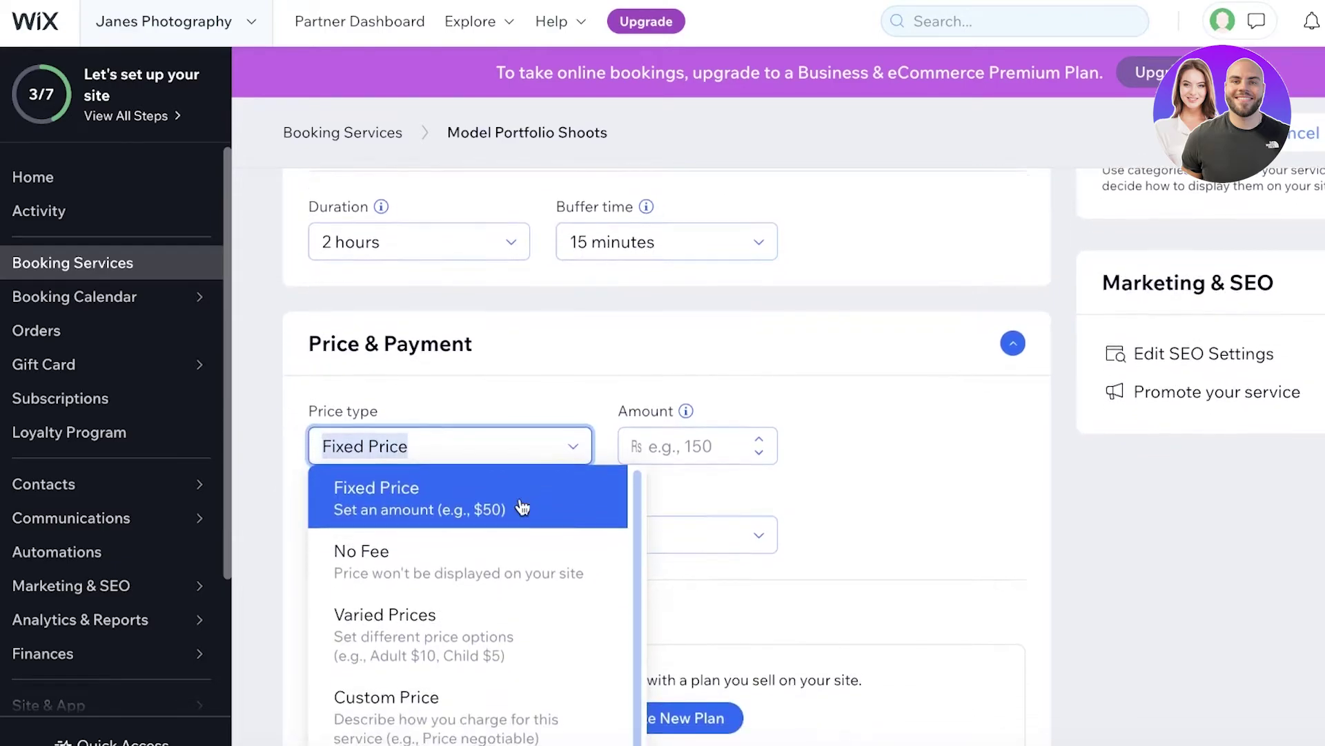
left_click(522, 507)
left_click(521, 445)
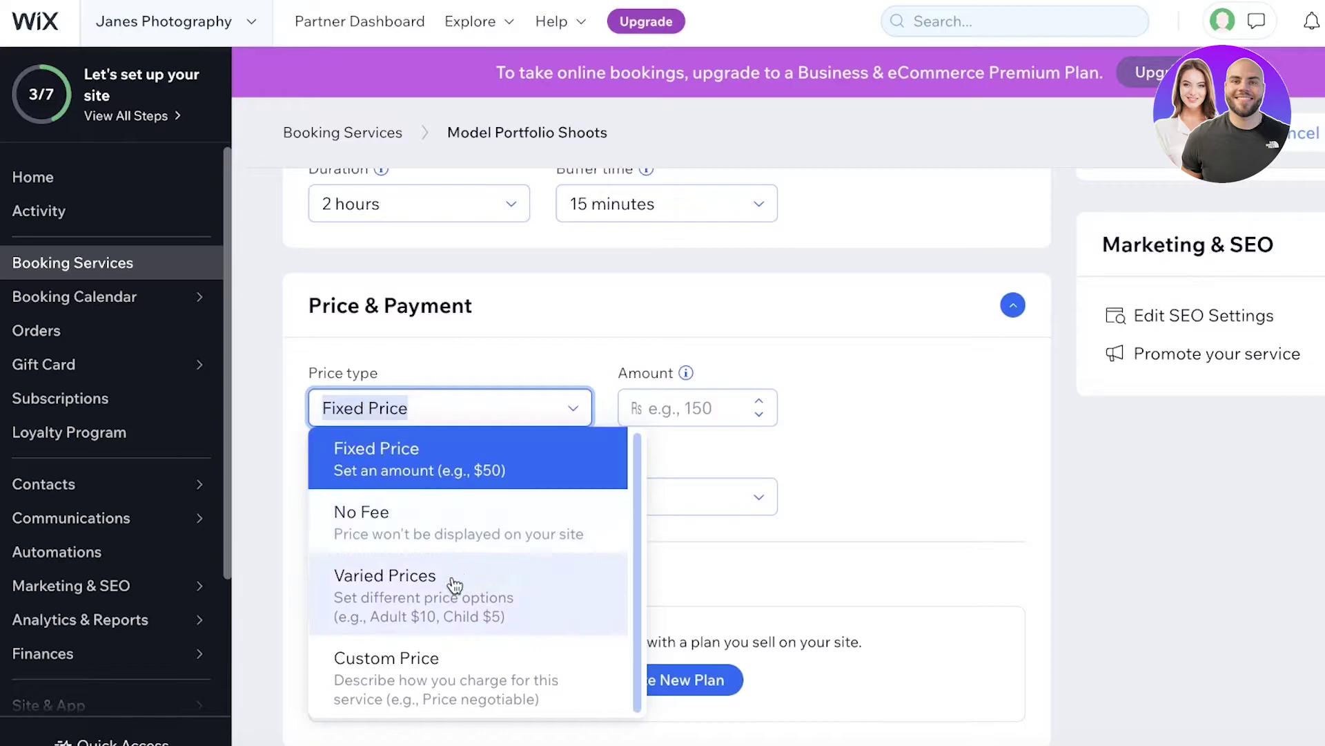
left_click(458, 584)
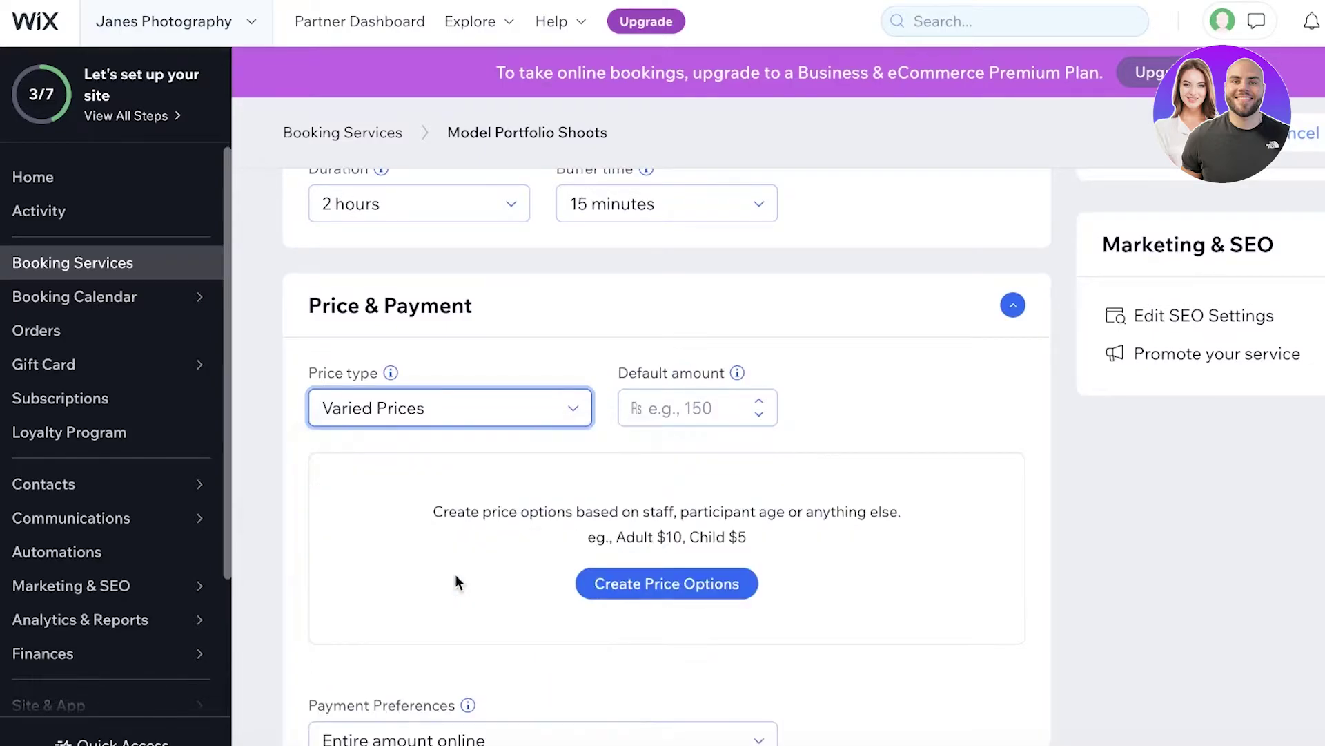
scroll(552, 414, "down", 1)
scroll(538, 407, "up", 1)
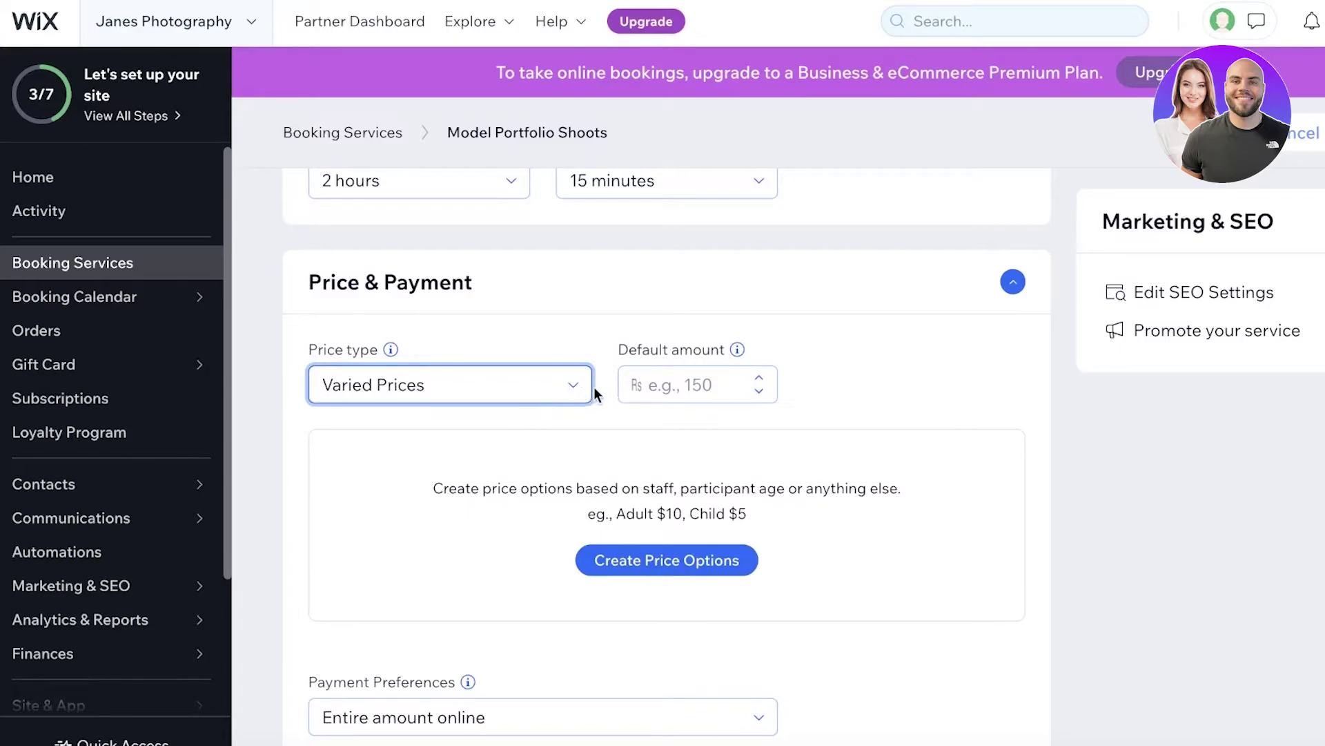
left_click(558, 389)
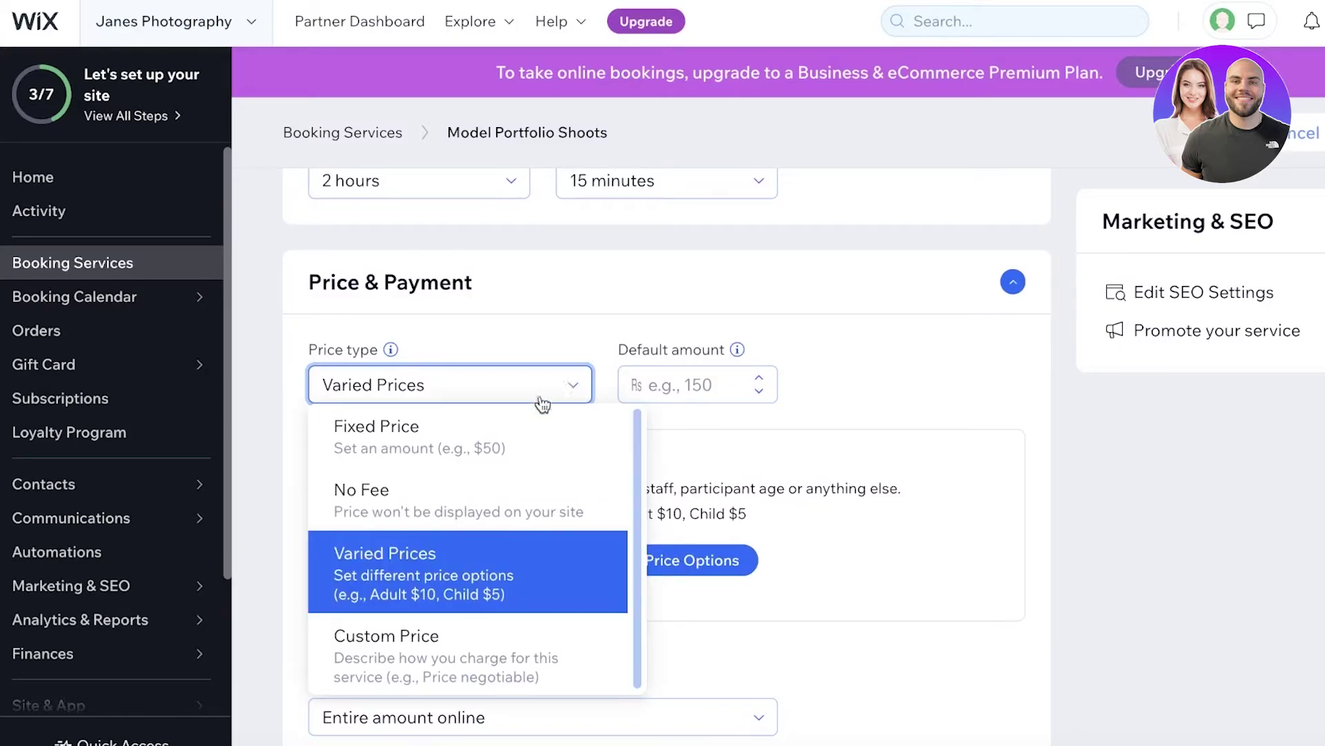
left_click(473, 644)
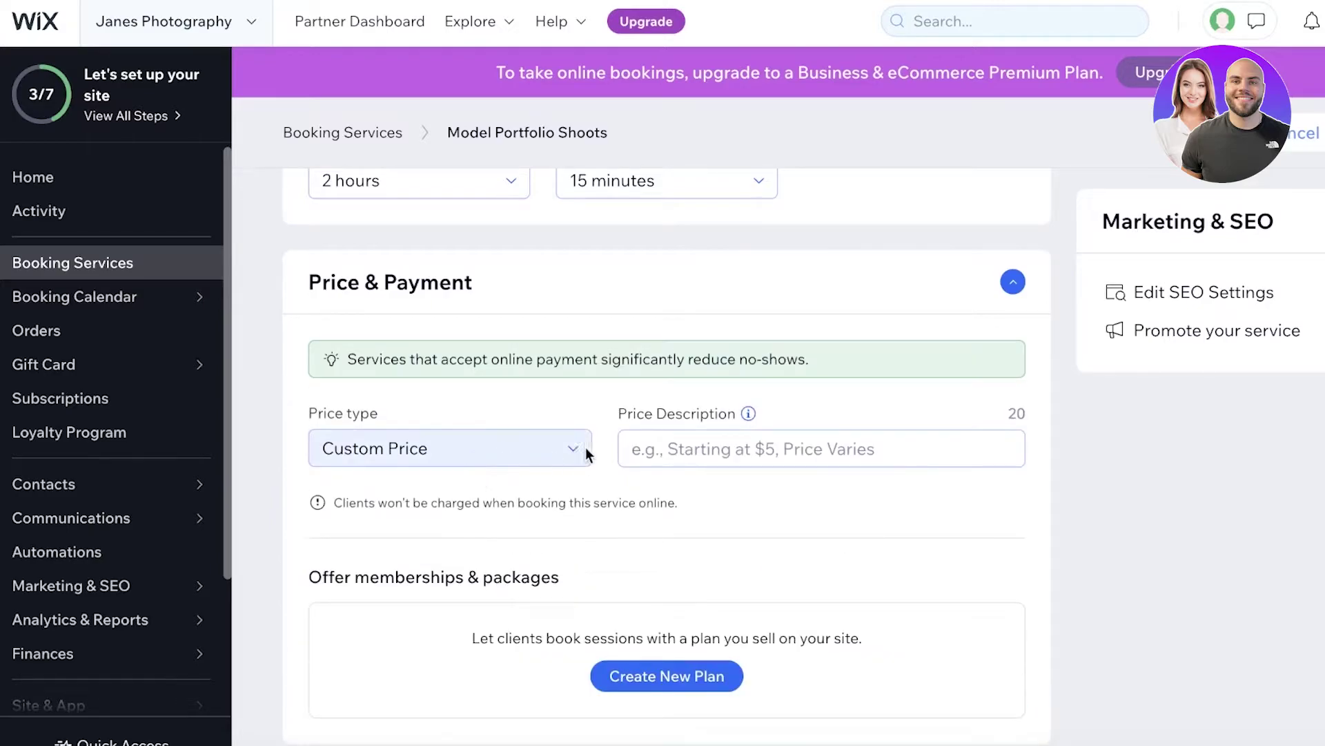
left_click(643, 449)
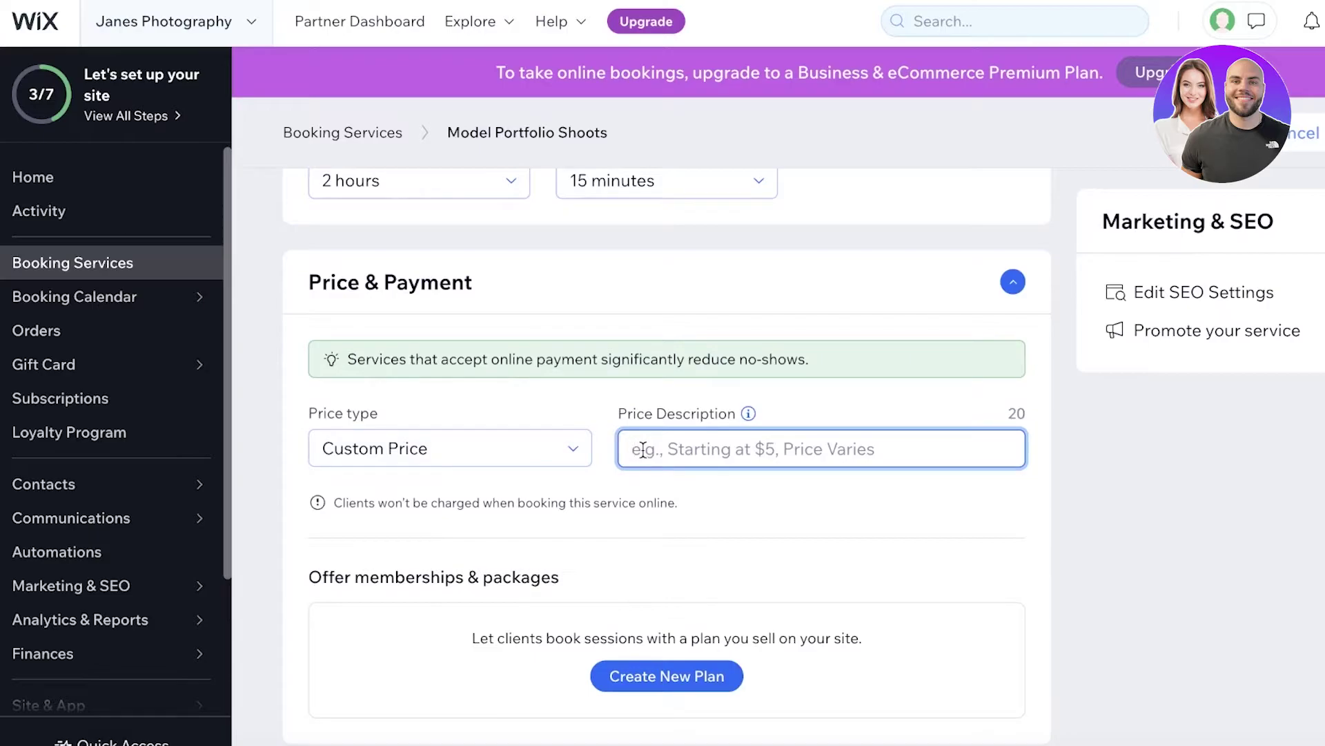
Step: Set the price type to Fixed Price with an amount of 200
left_click(412, 447)
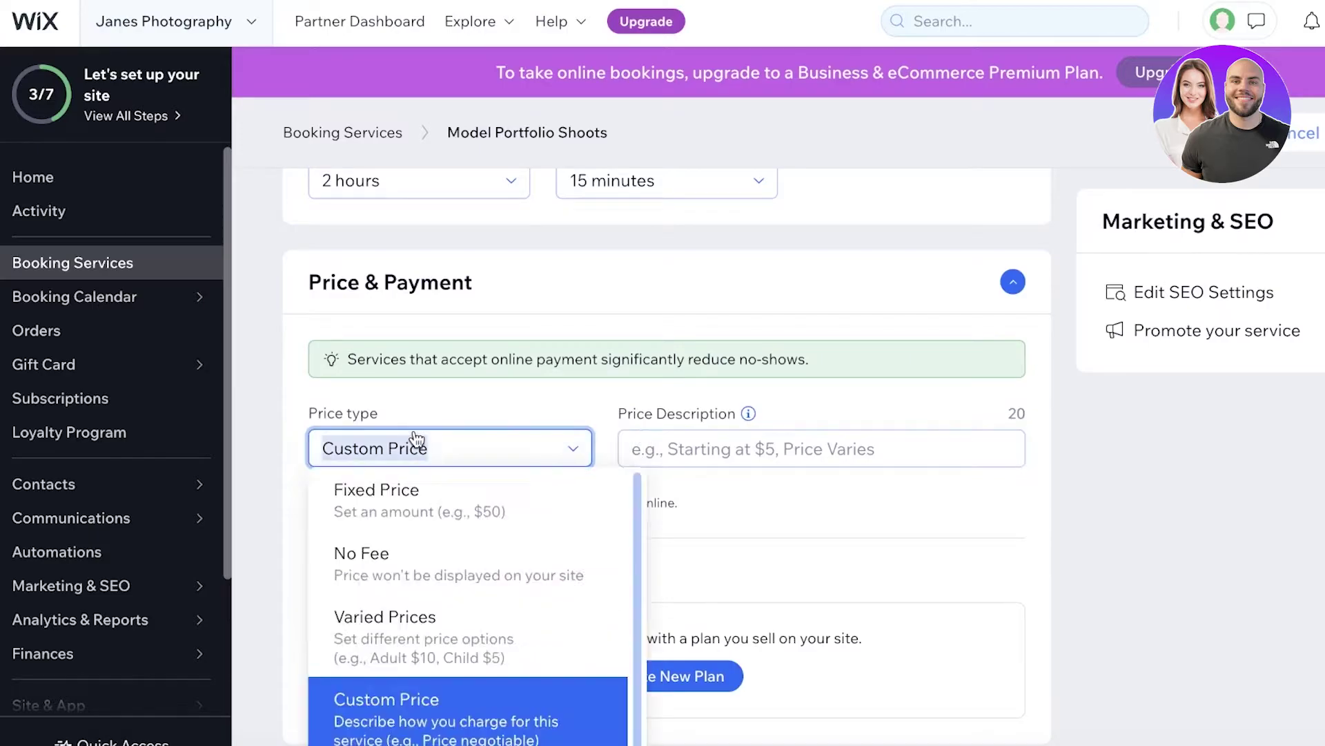
left_click(518, 514)
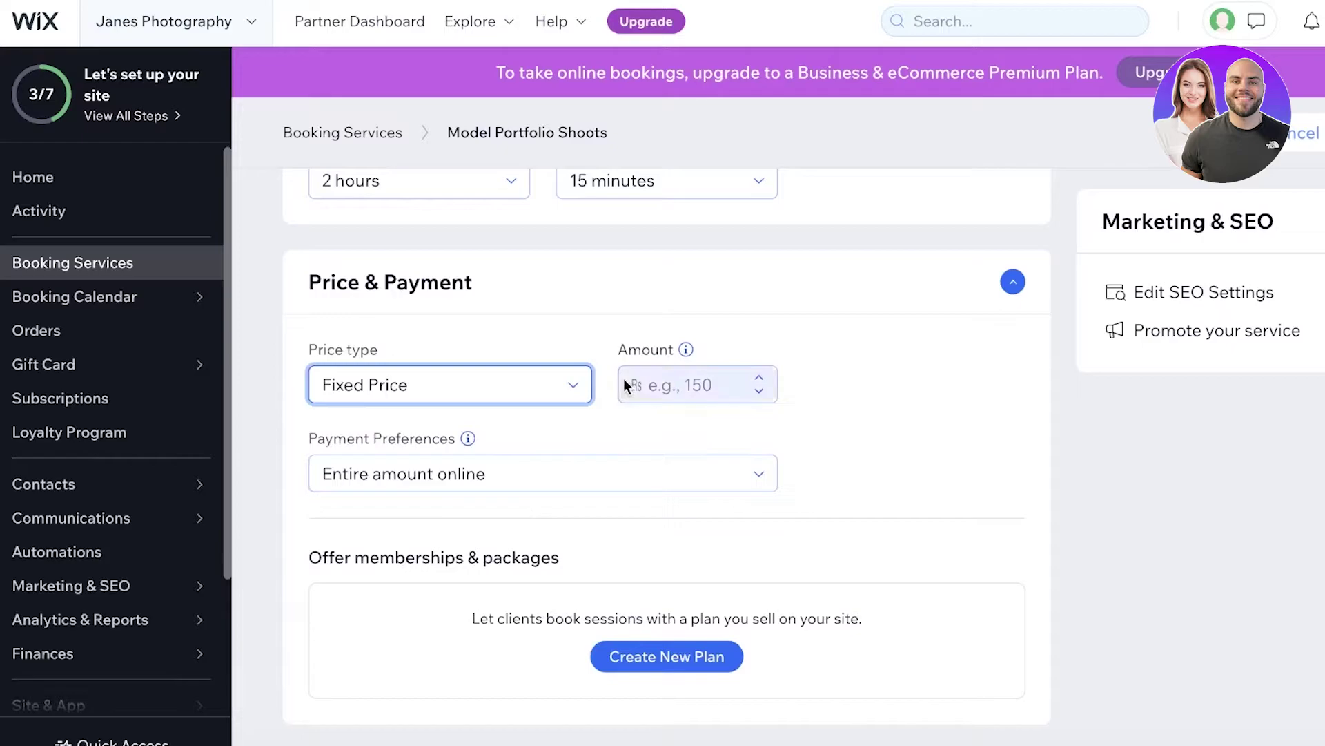
left_click(658, 378)
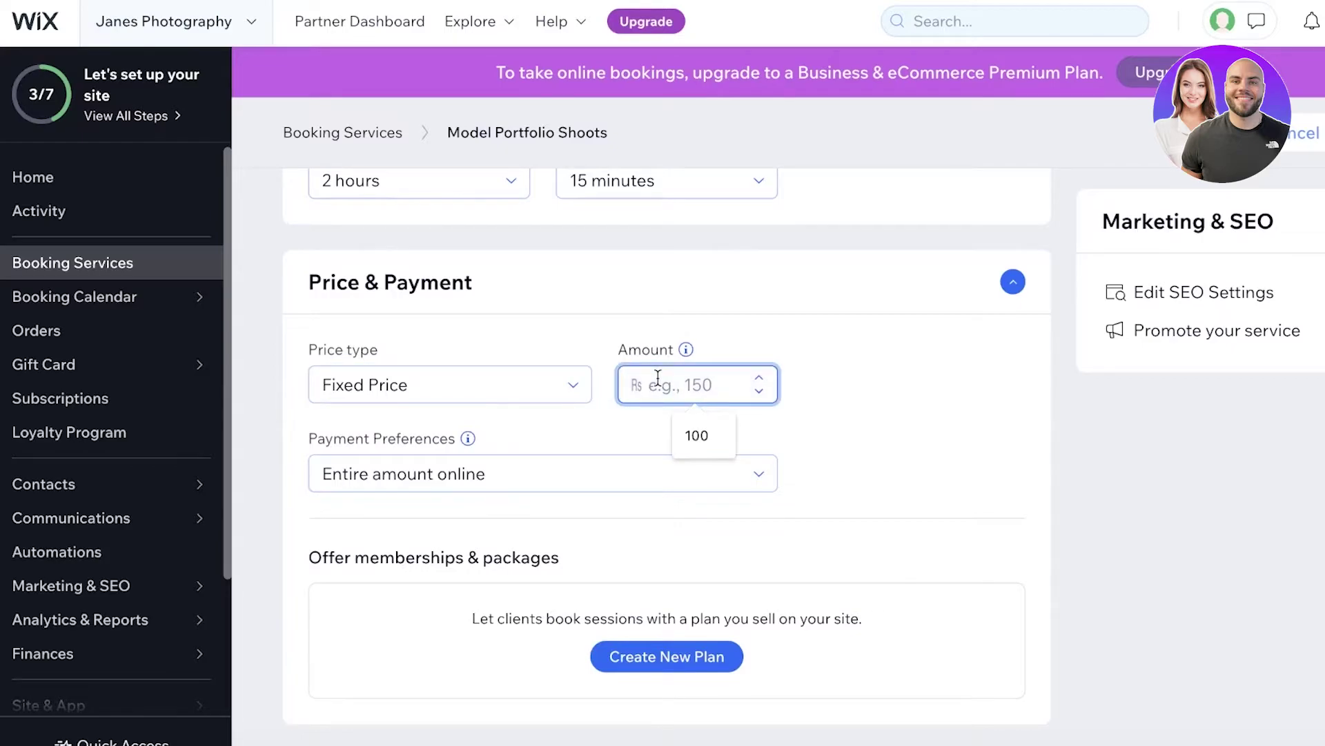
type("200")
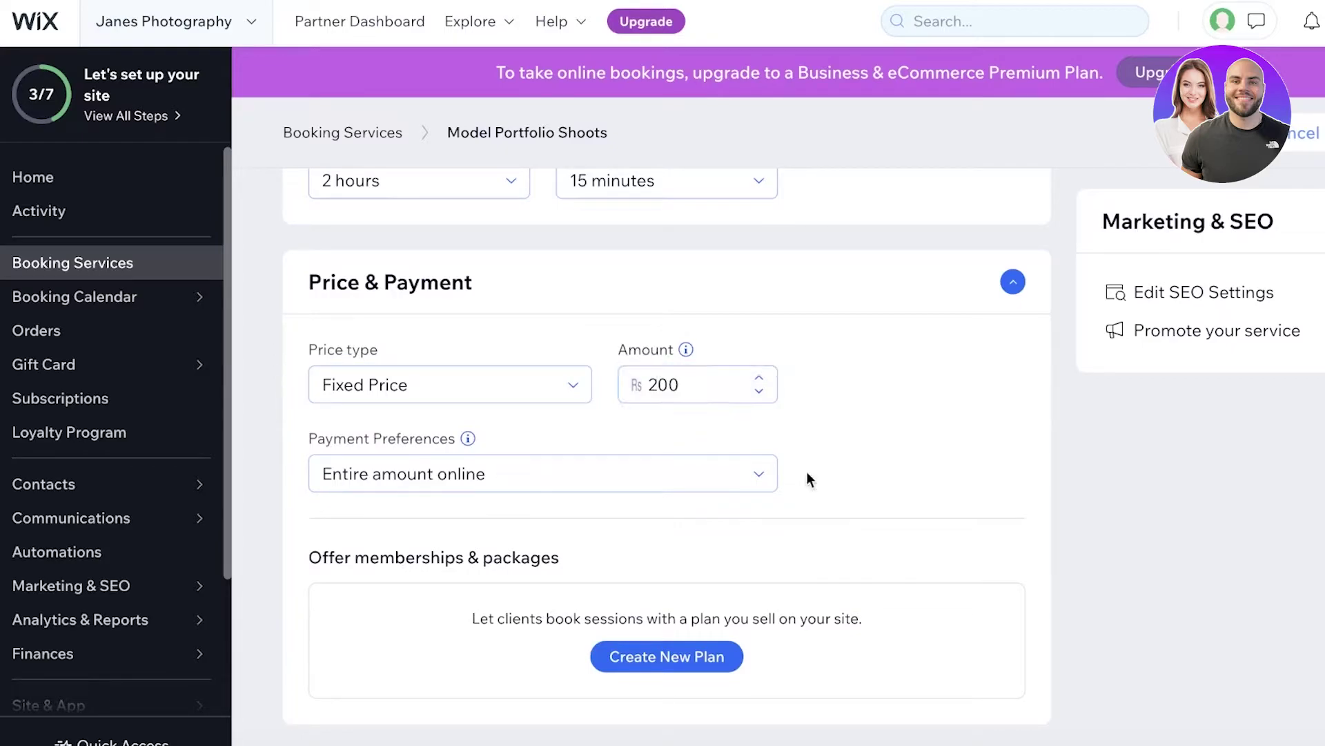
Step: Set the payment preference to "Online deposit and the rest in person" with a deposit of 50
left_click(699, 486)
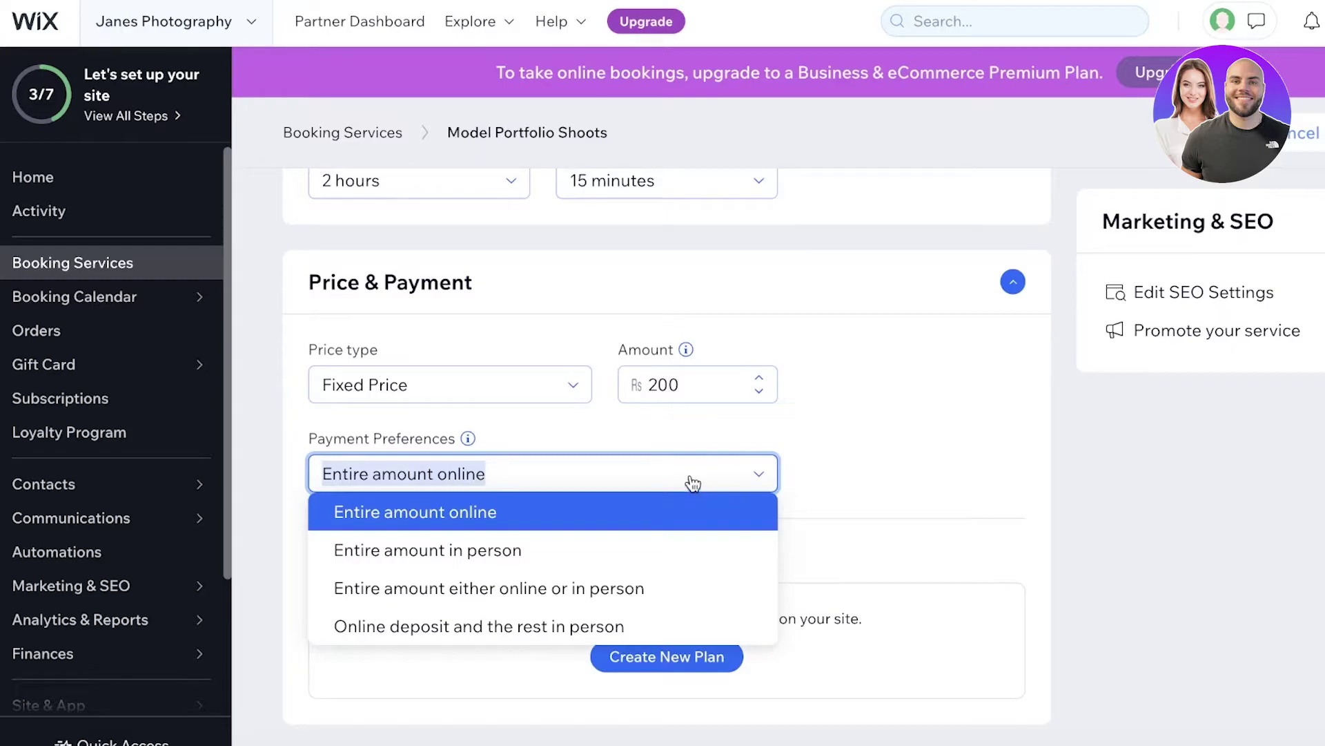
left_click(867, 471)
left_click(776, 475)
left_click(624, 587)
left_click(645, 490)
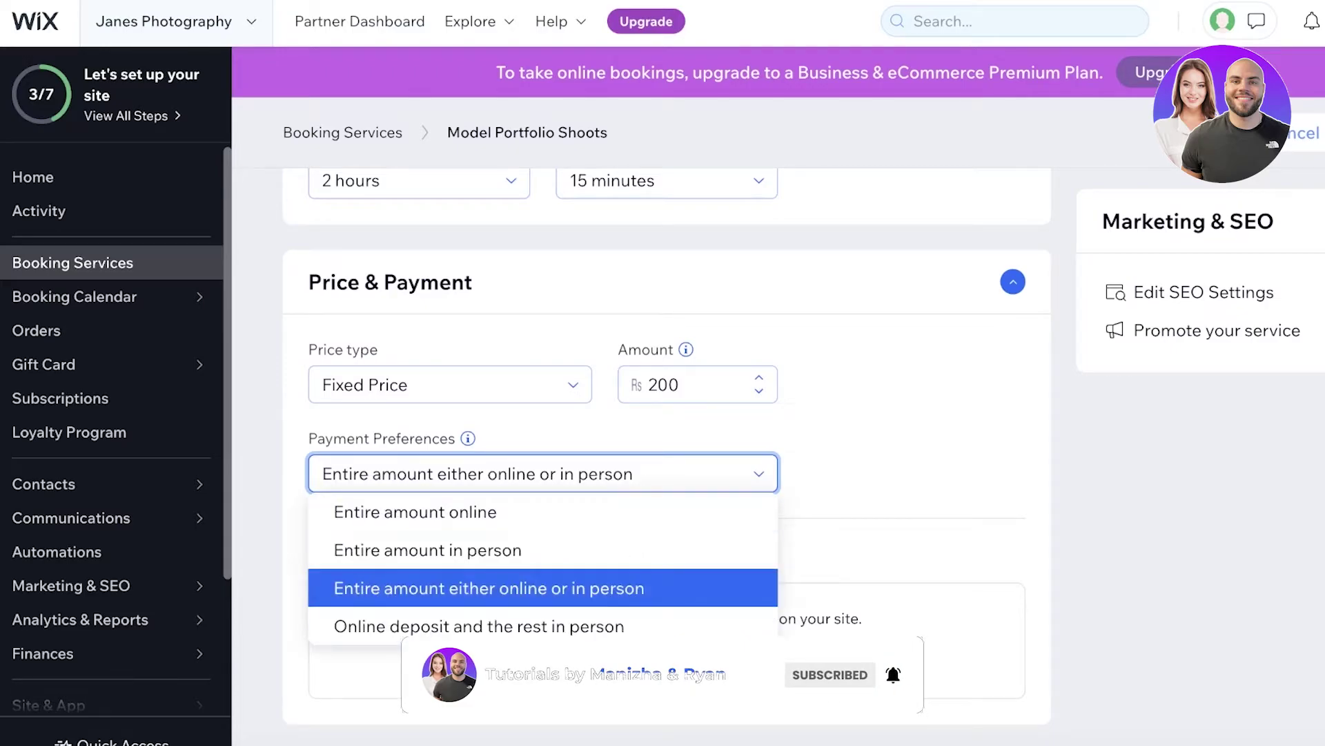
left_click(542, 627)
left_click(907, 469)
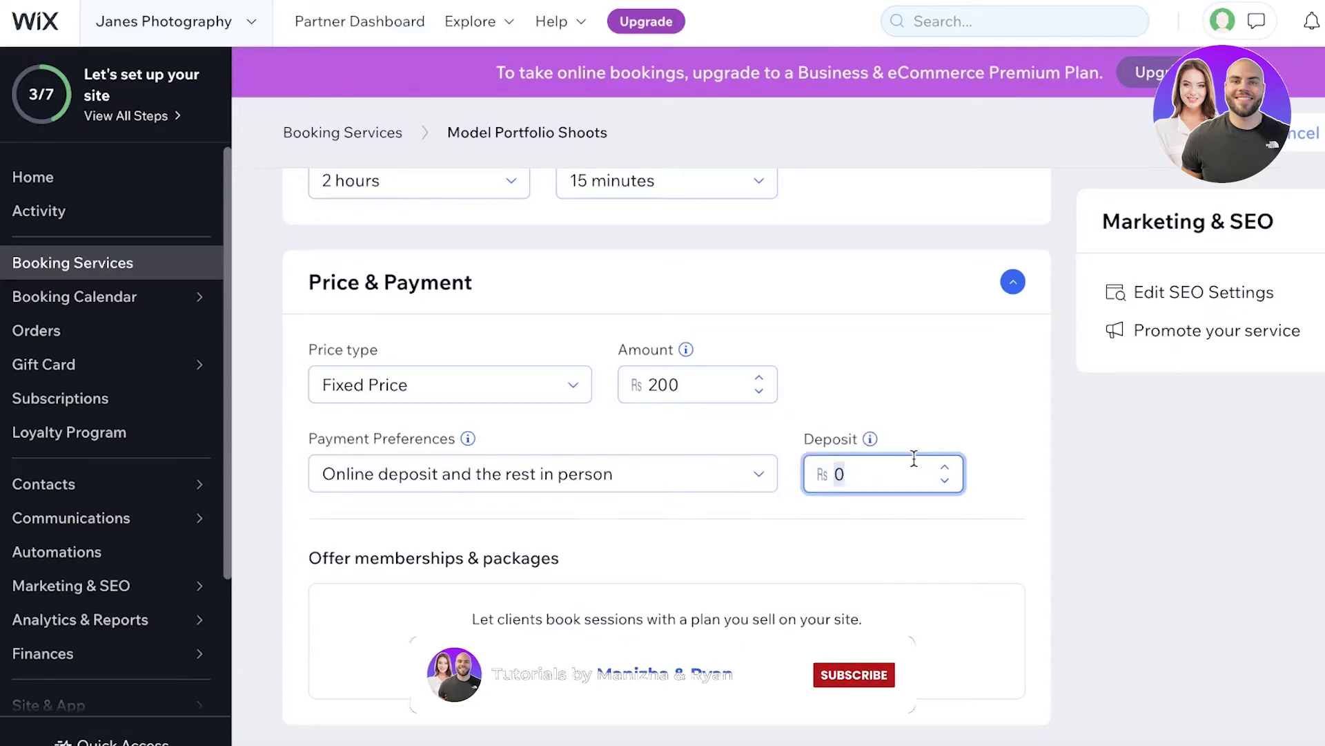
type("50")
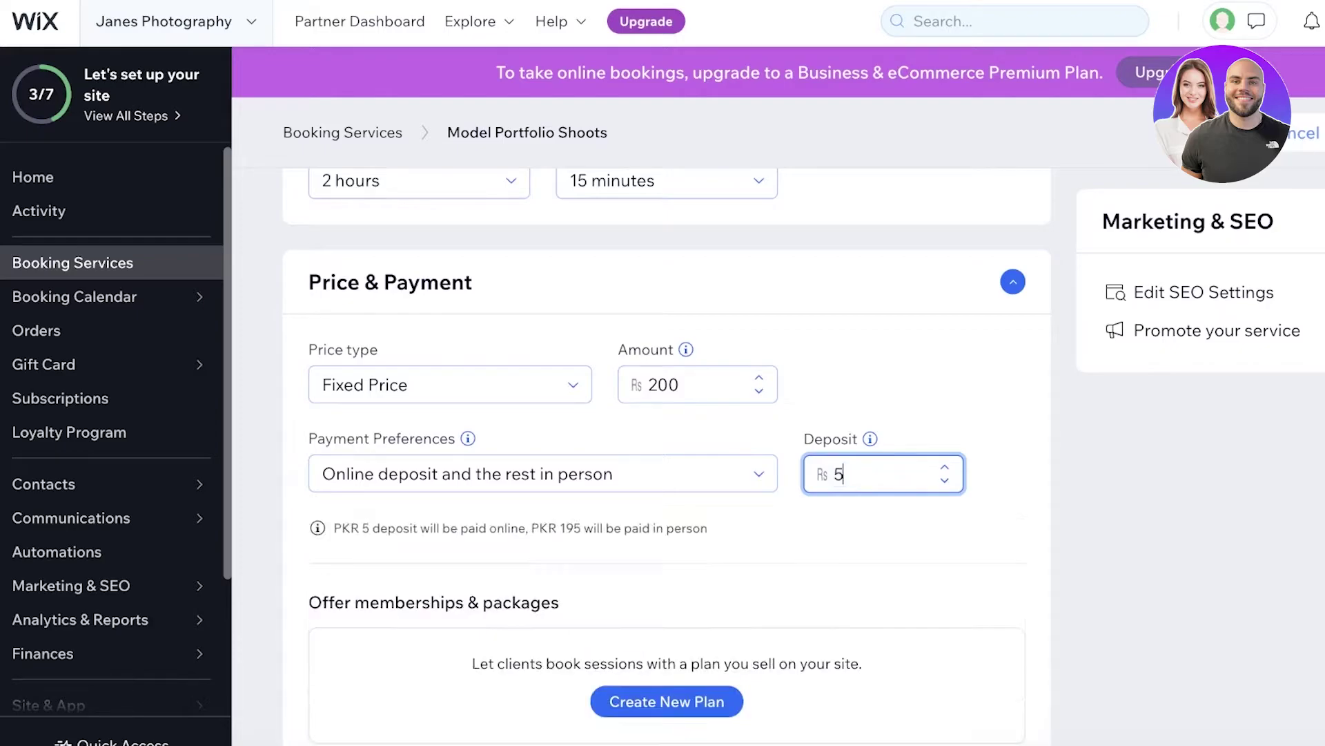
left_click(927, 395)
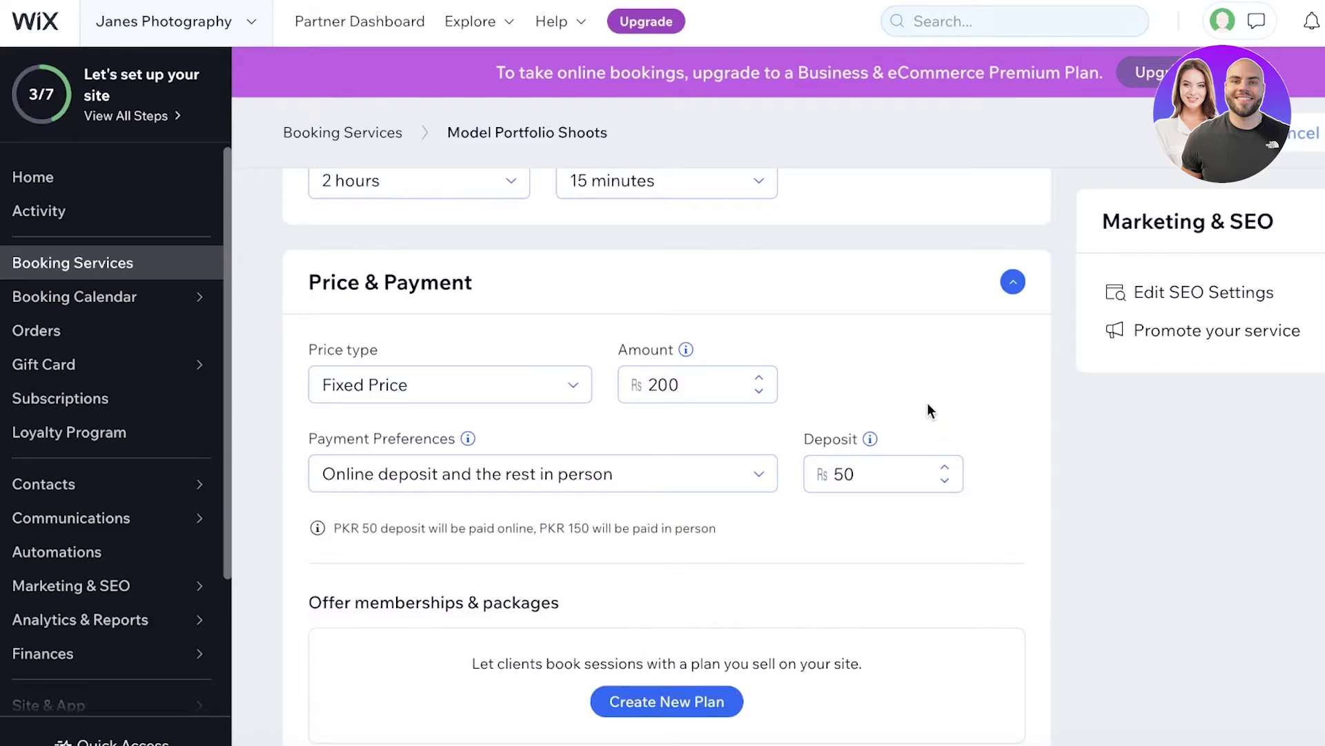
Step: Review the service's memberships, availability, images and additional settings sections, and save the service
scroll(927, 404, "down", 3)
scroll(937, 420, "down", 3)
scroll(939, 422, "up", 3)
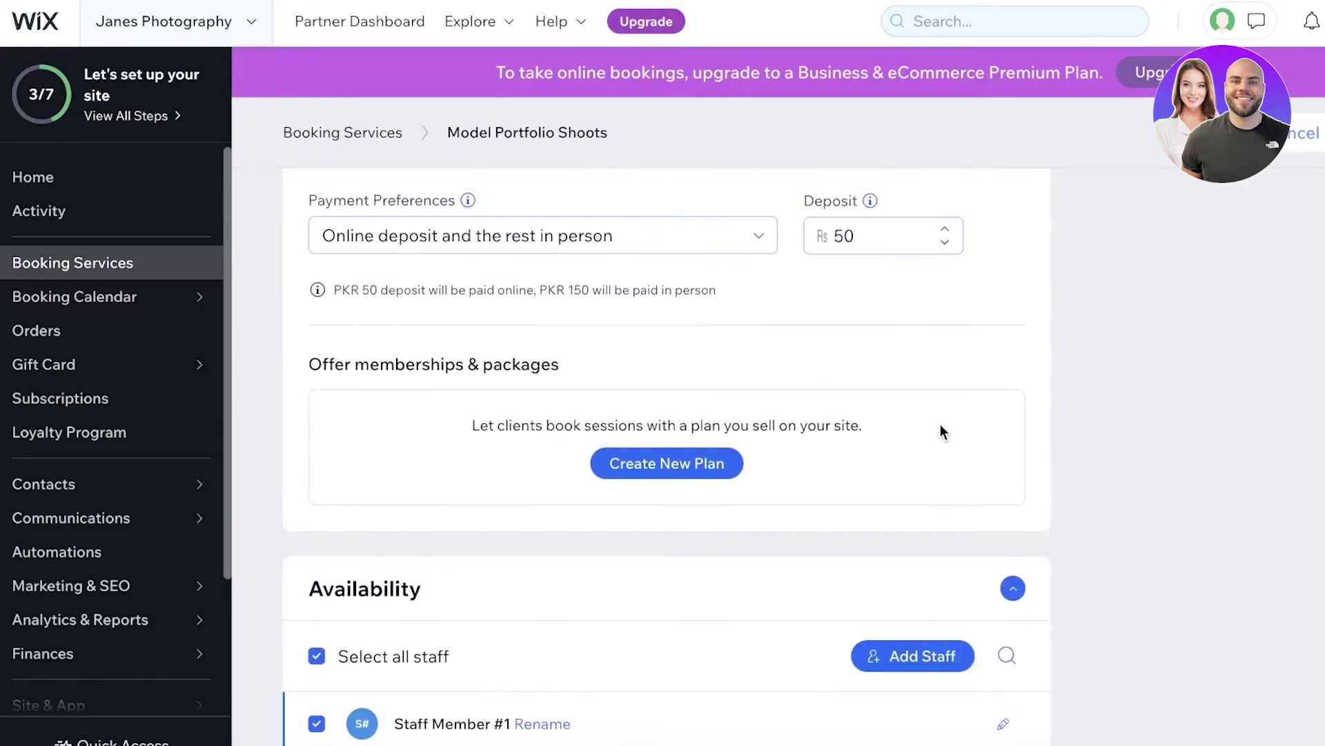
scroll(925, 393, "down", 3)
scroll(897, 330, "up", 3)
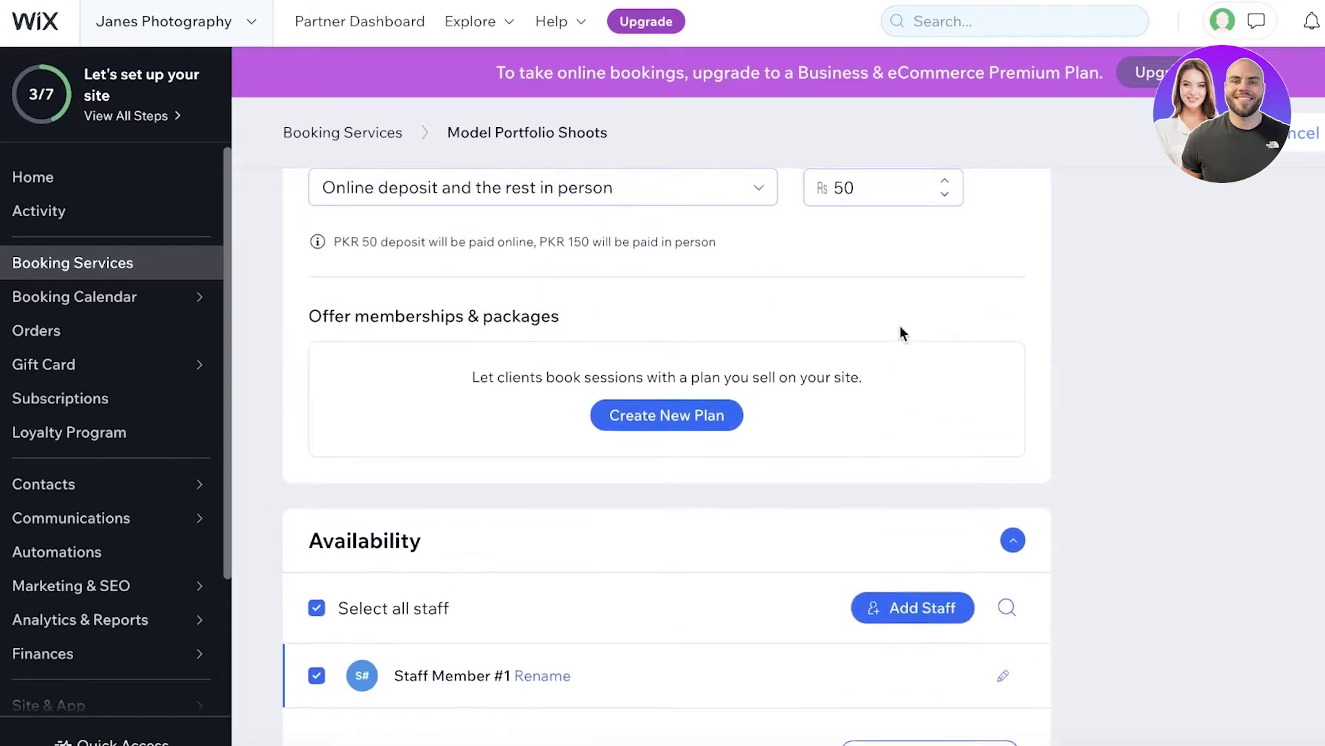
scroll(901, 335, "down", 1)
scroll(898, 335, "down", 2)
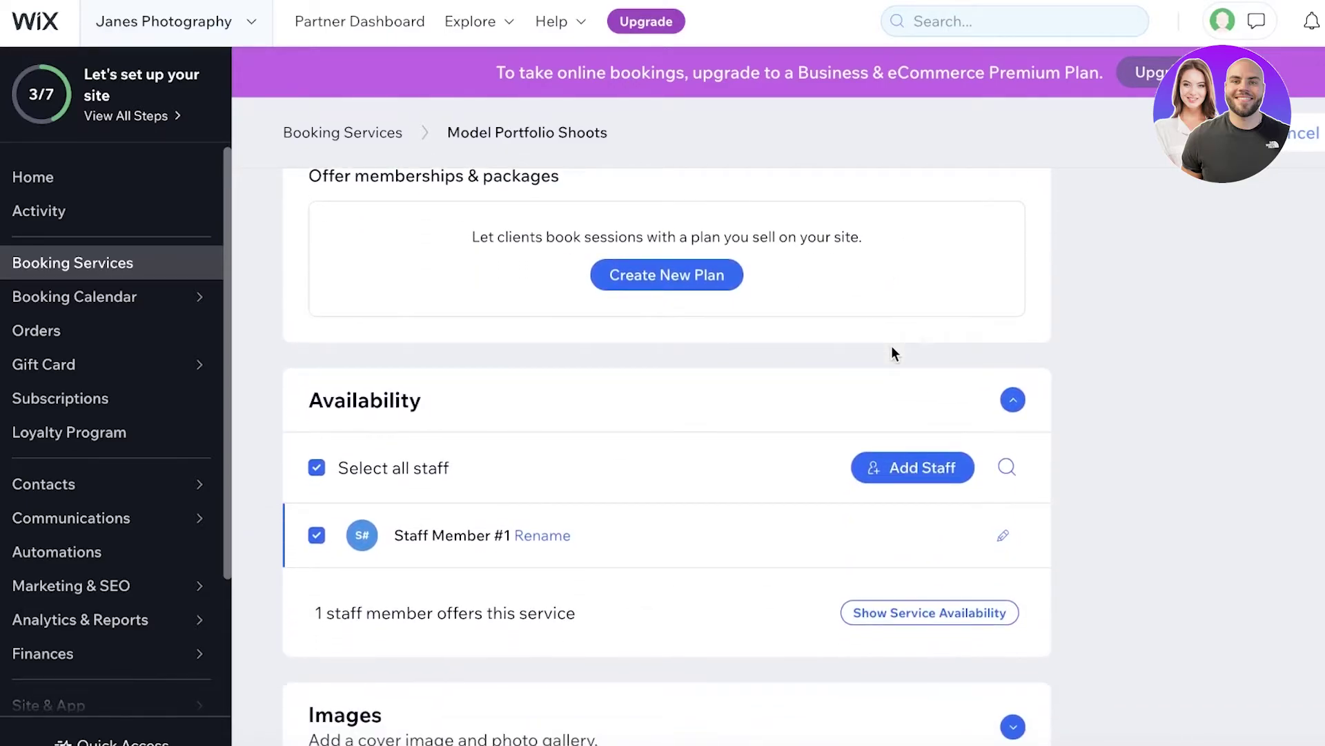
scroll(891, 356, "down", 1)
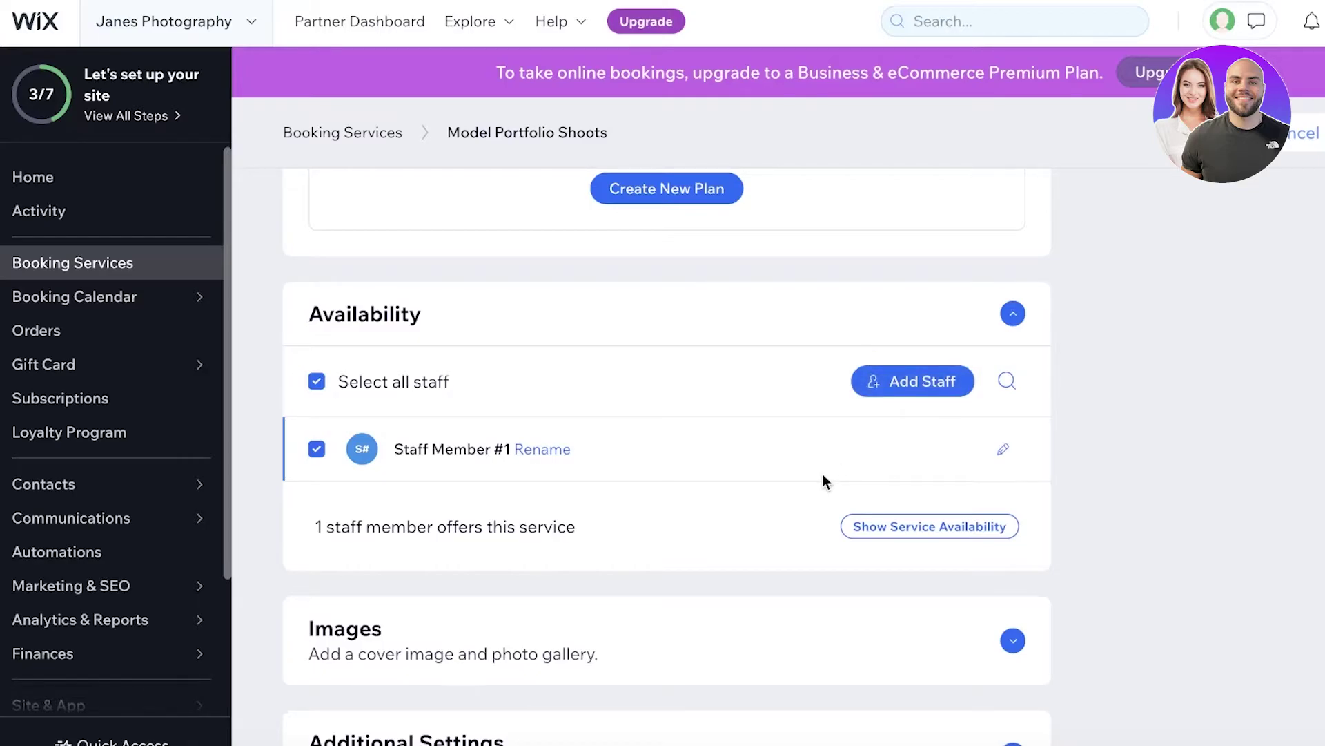
scroll(635, 325, "down", 1)
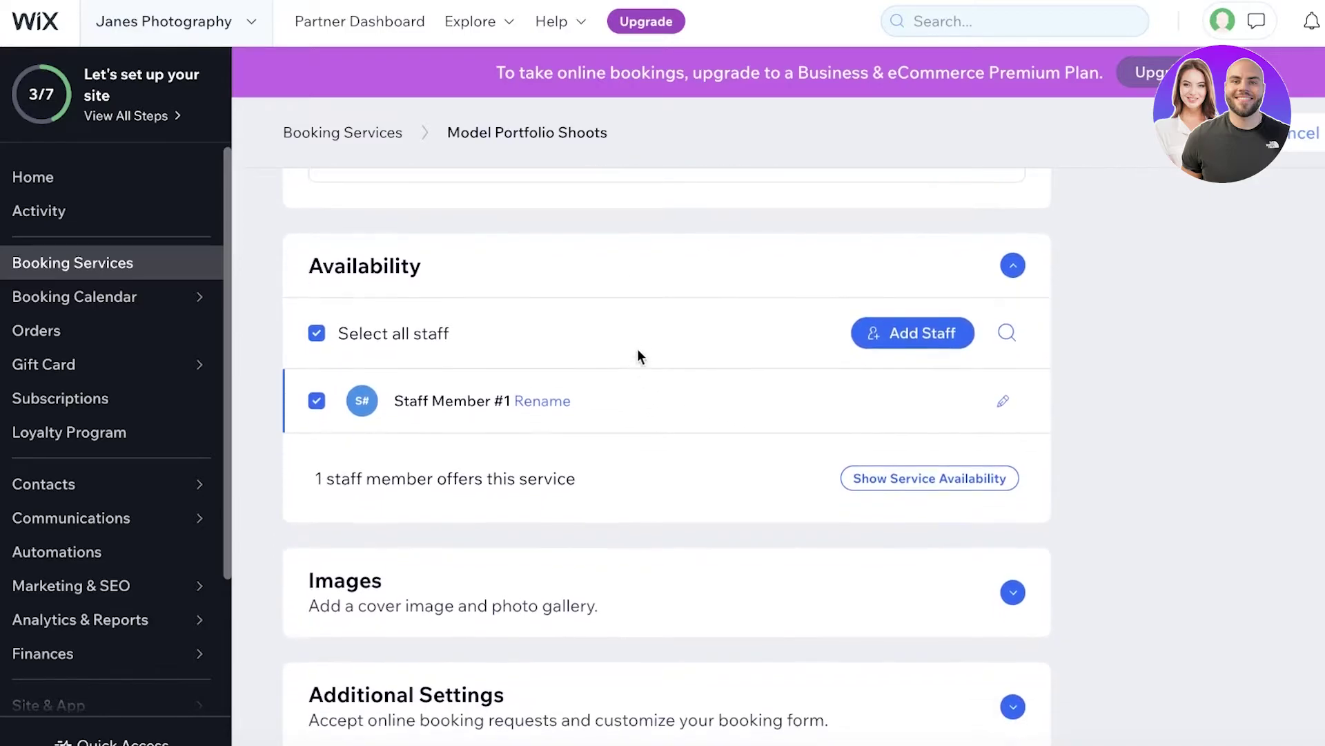
scroll(634, 341, "down", 1)
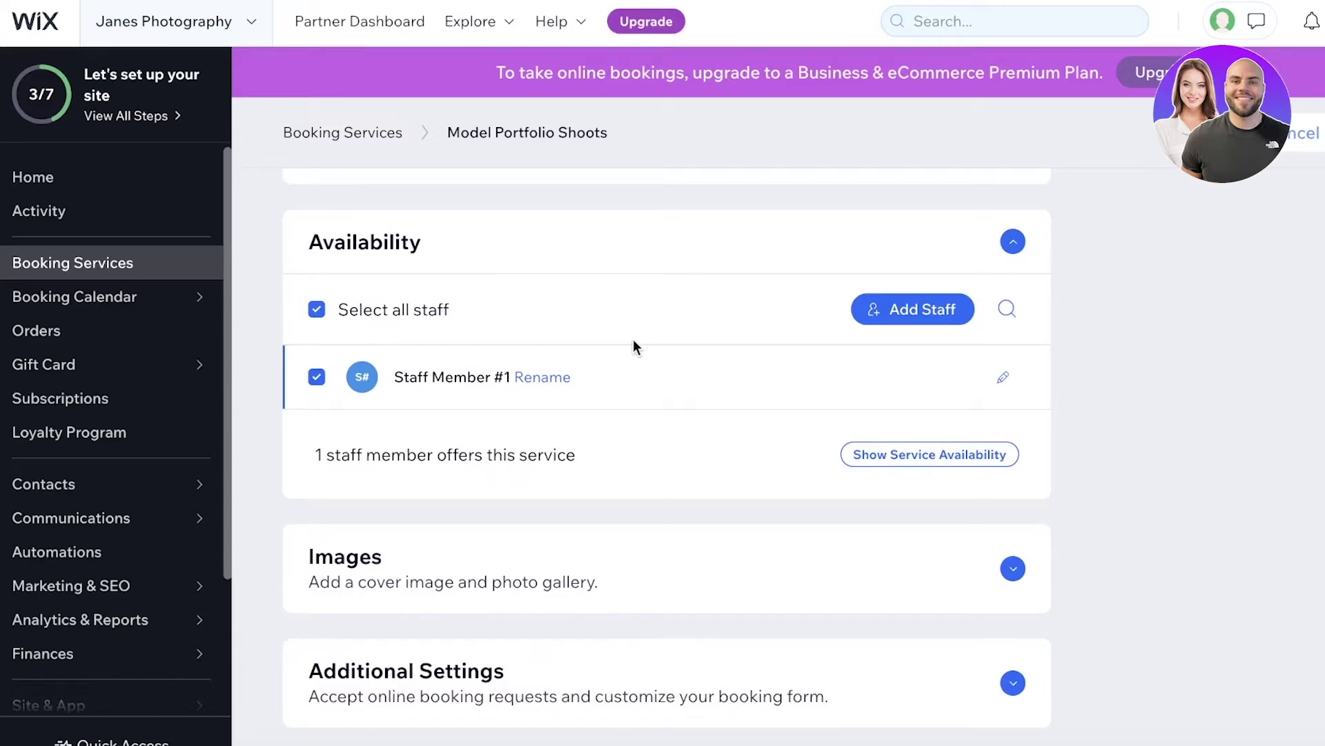
scroll(627, 367, "down", 1)
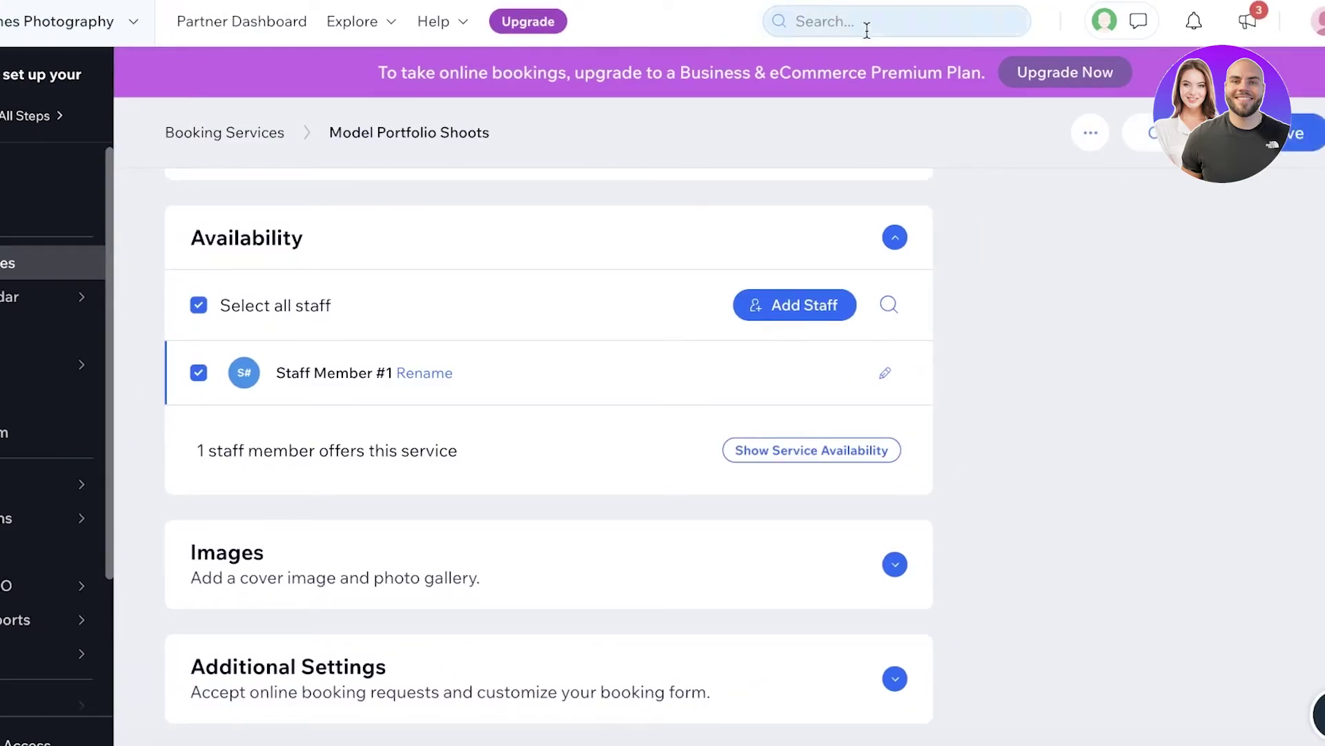
left_click(1301, 134)
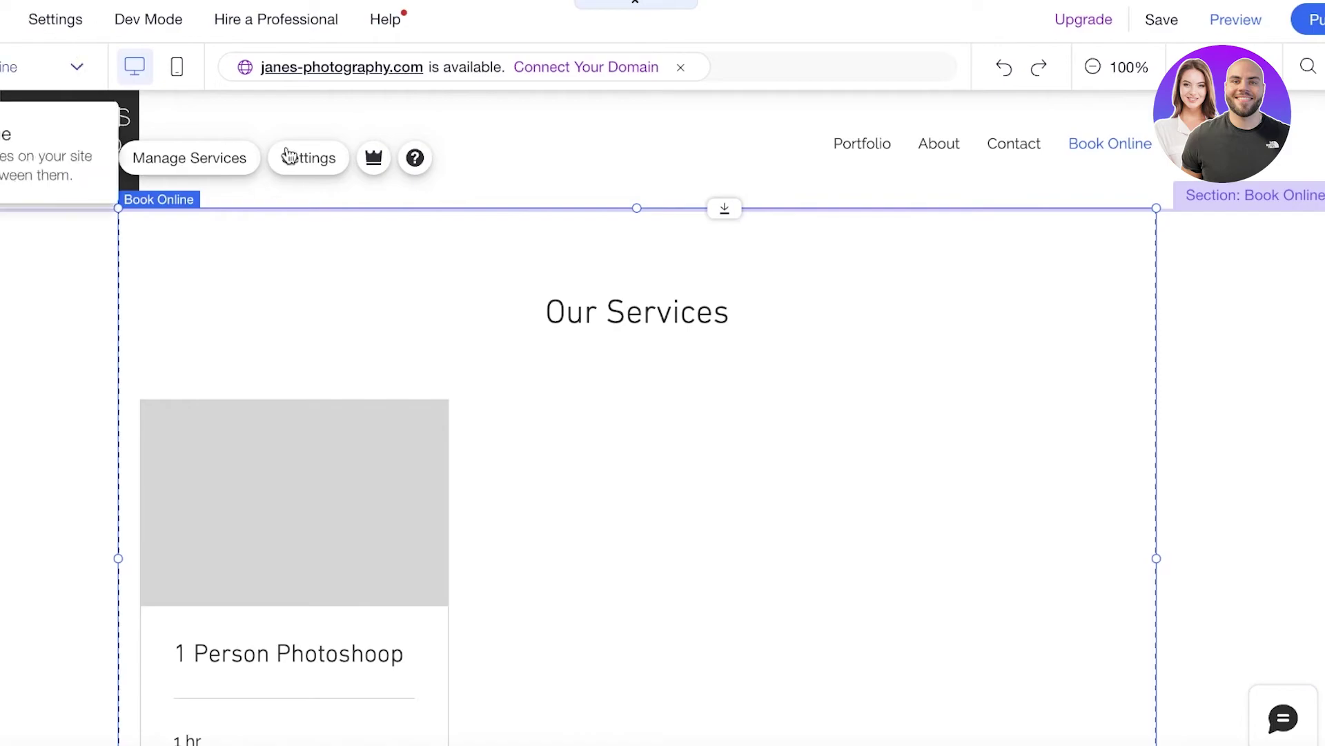
Step: Switch to the site editor to preview the Book Online page, and dismiss the premium upgrade offer in the dashboard
left_click(42, 66)
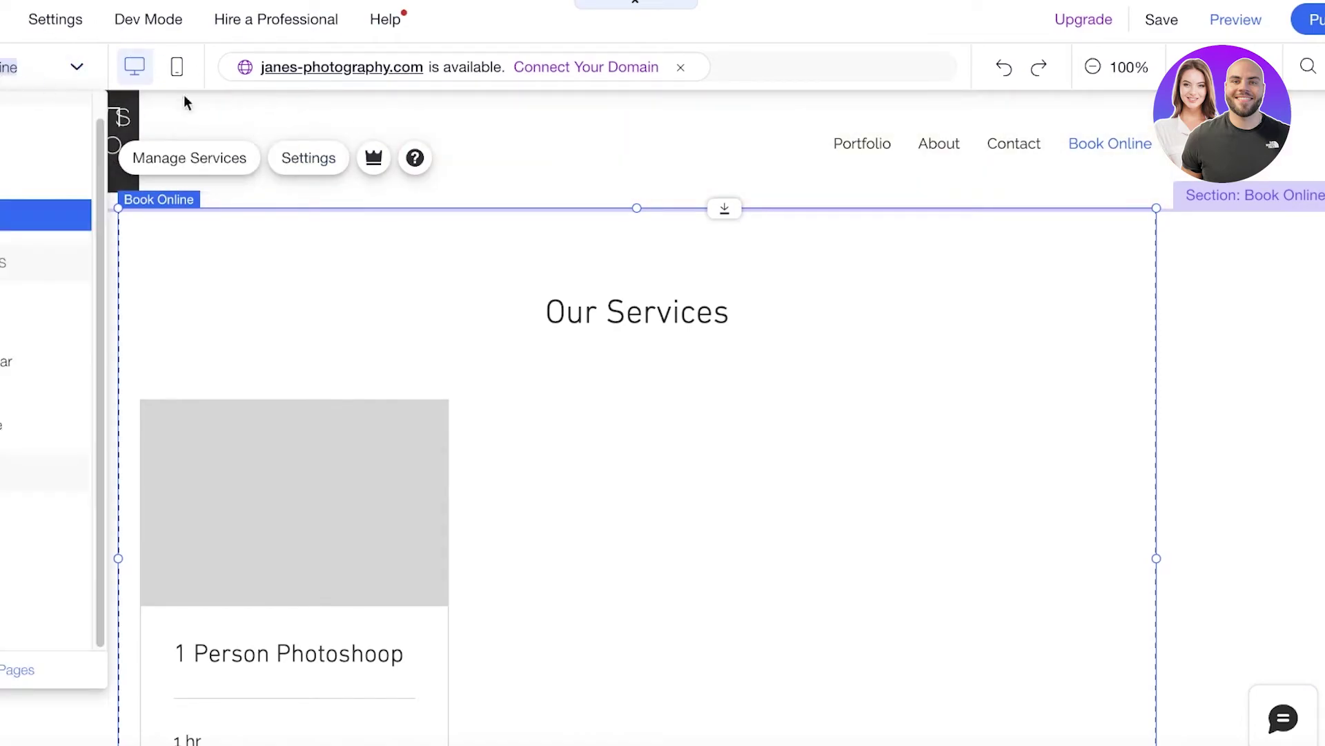
left_click(1227, 20)
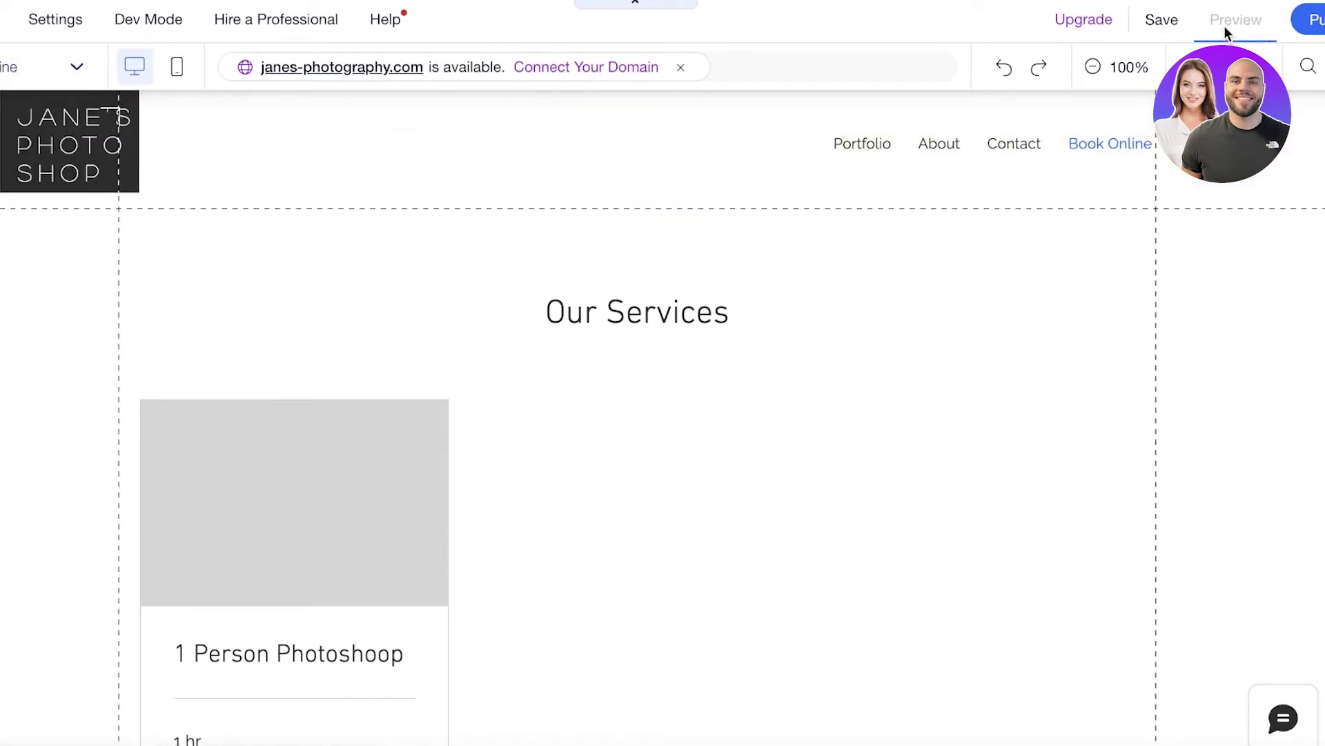
scroll(234, 469, "down", 1)
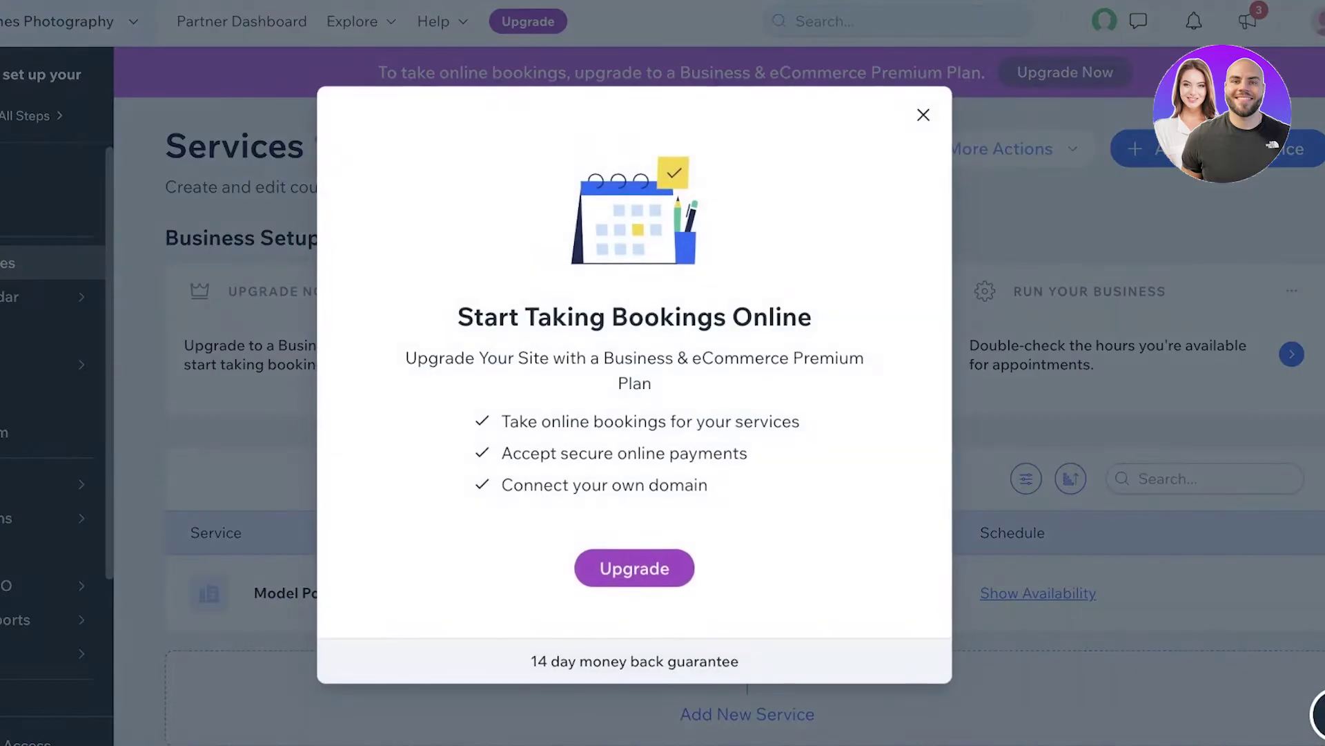
left_click(925, 114)
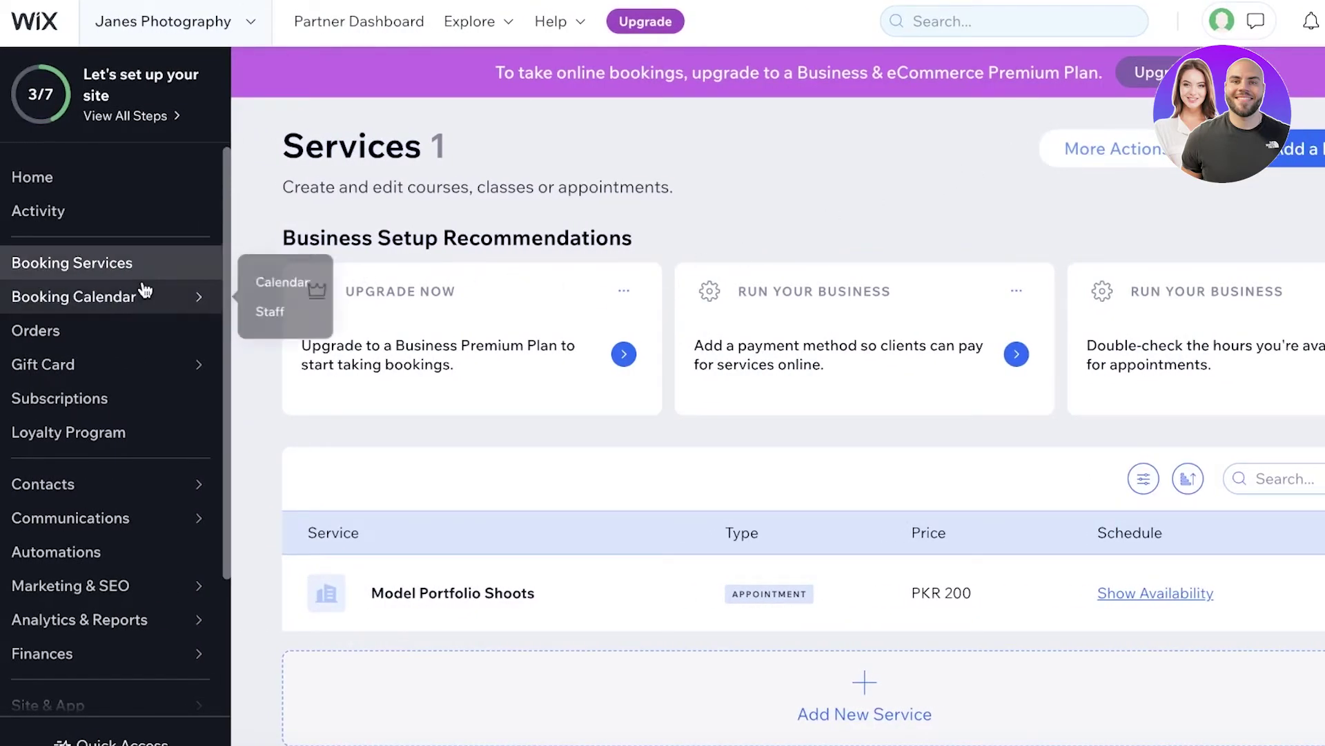
Step: Look over the booking calendar's staff page and return to the calendar view
left_click(89, 299)
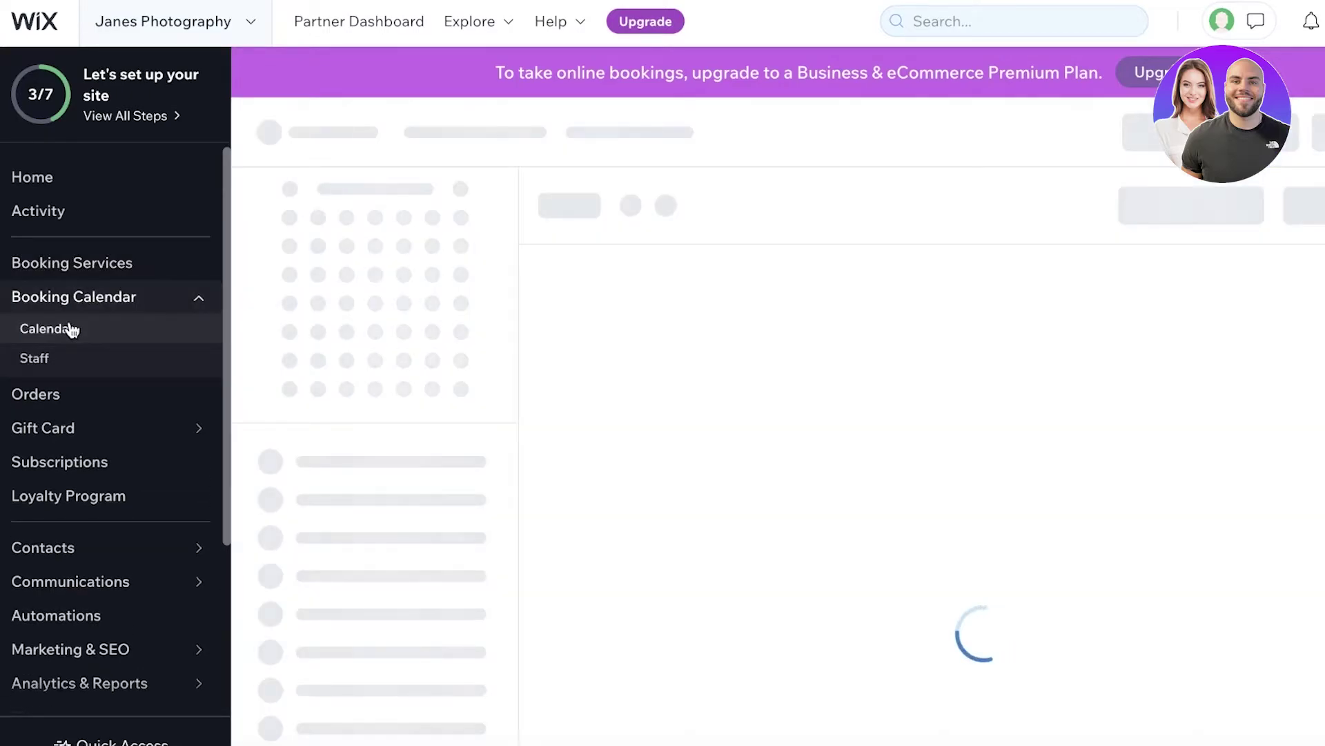
left_click(45, 360)
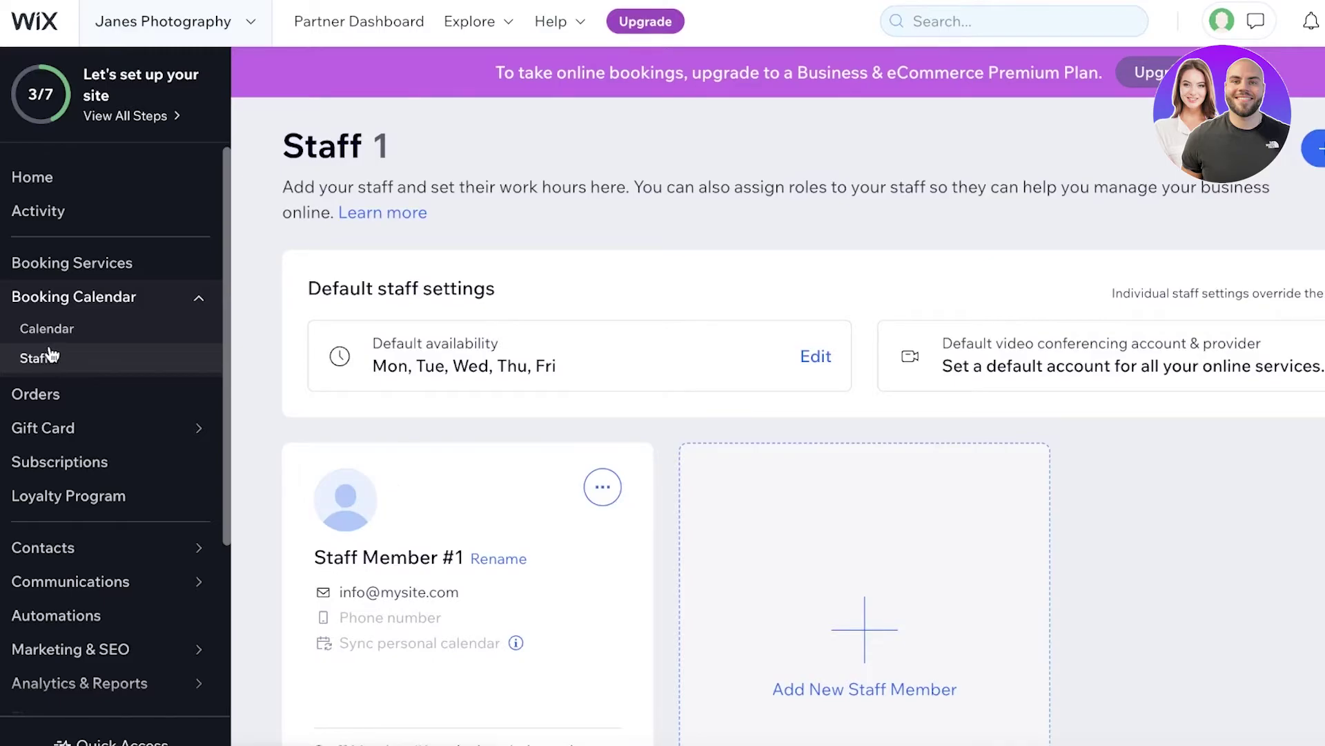
scroll(387, 414, "down", 2)
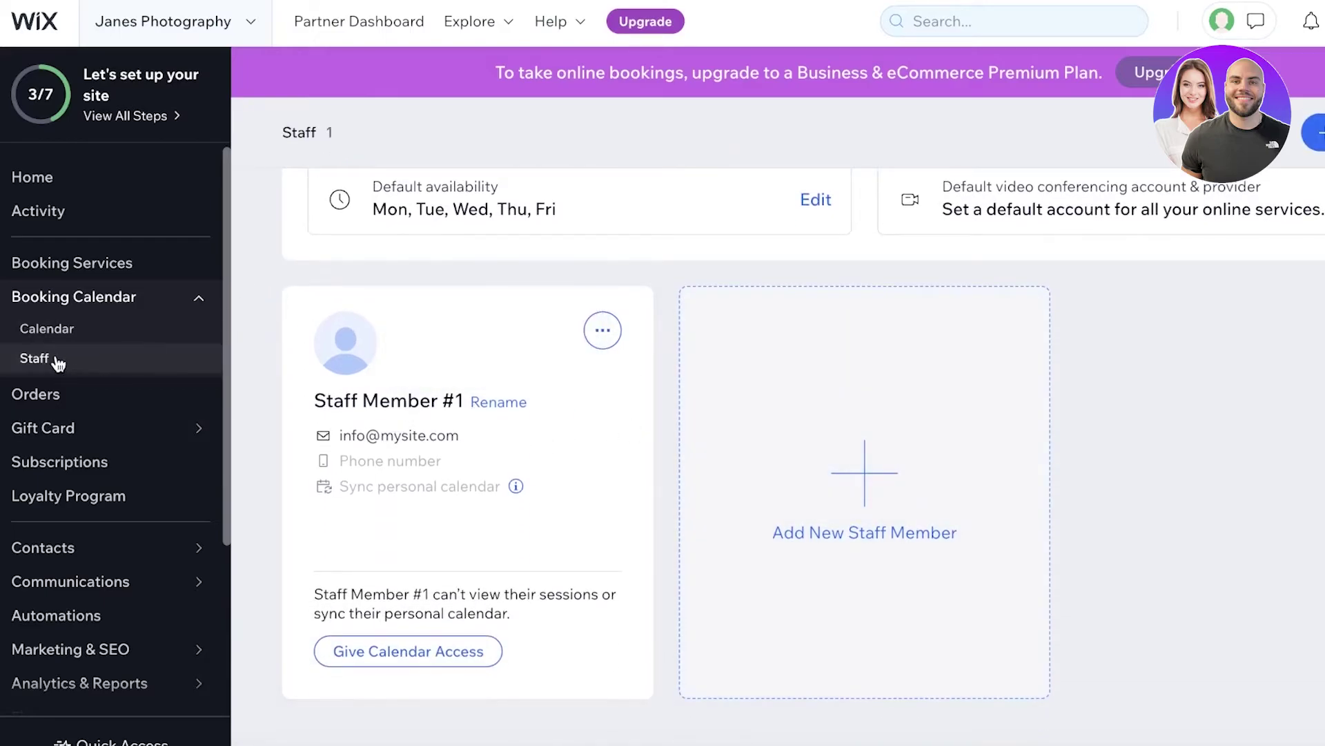
left_click(38, 333)
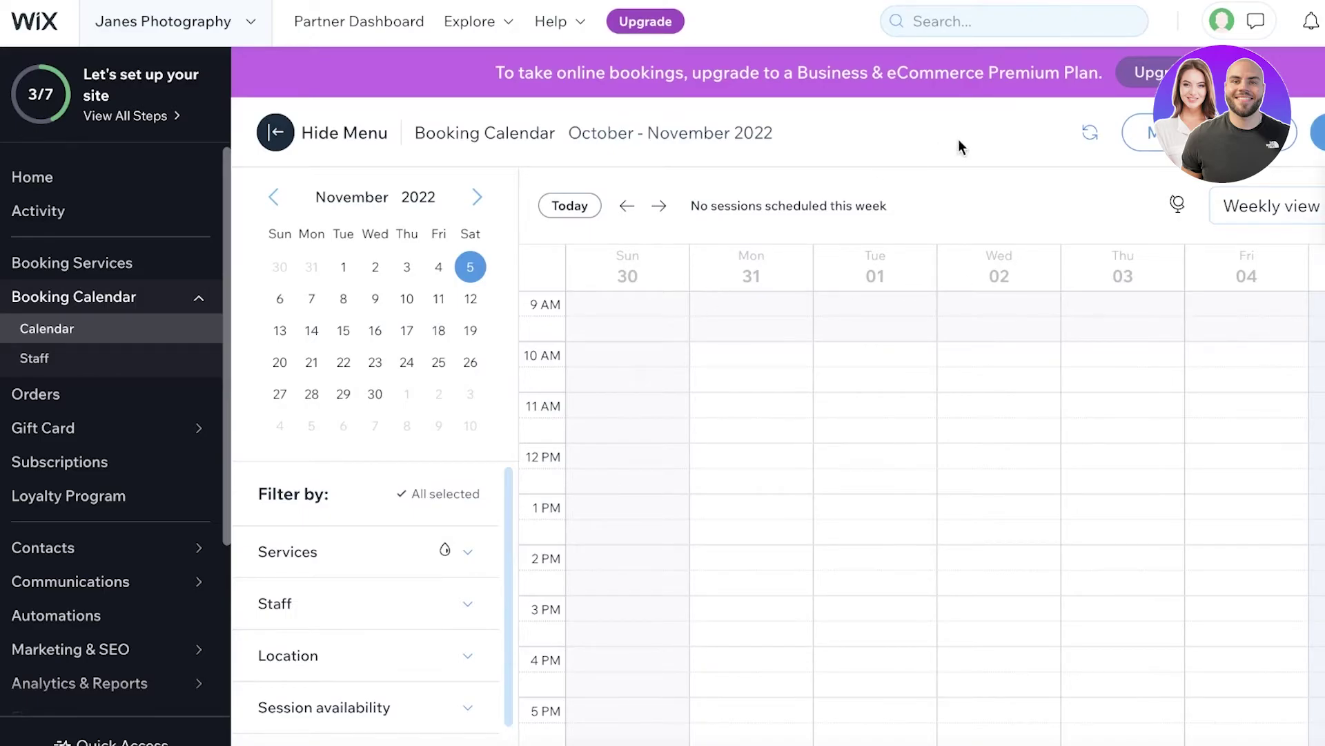
Step: Check the calendar's additional actions and its options for adding entries, and open the appointment hours settings
left_click(1228, 142)
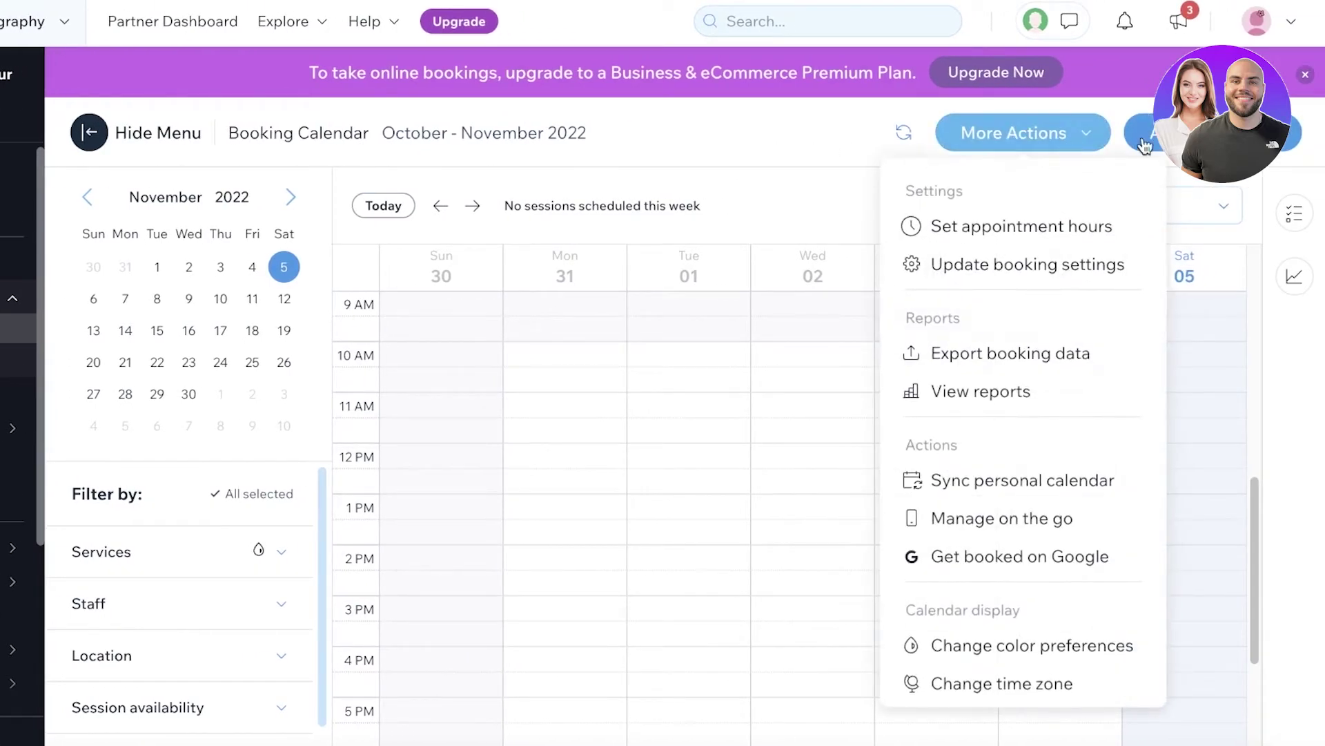
left_click(1144, 146)
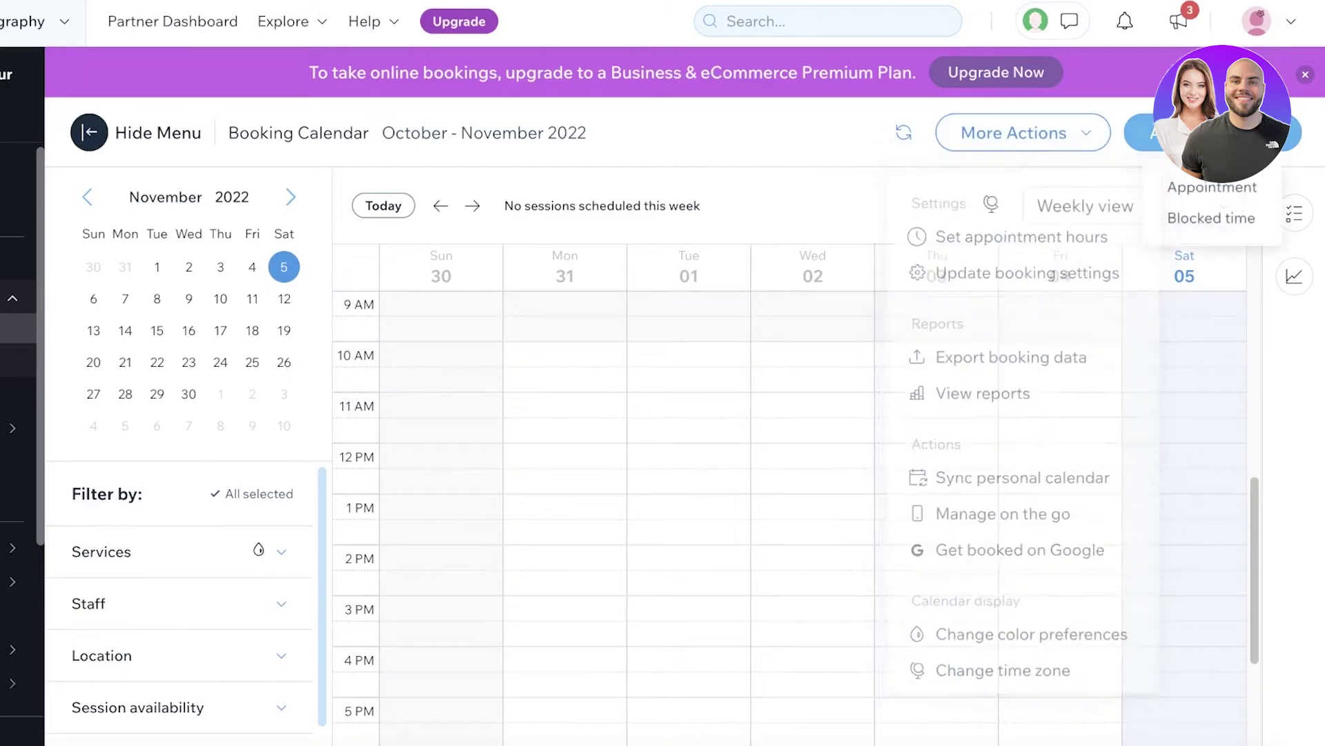
left_click(998, 131)
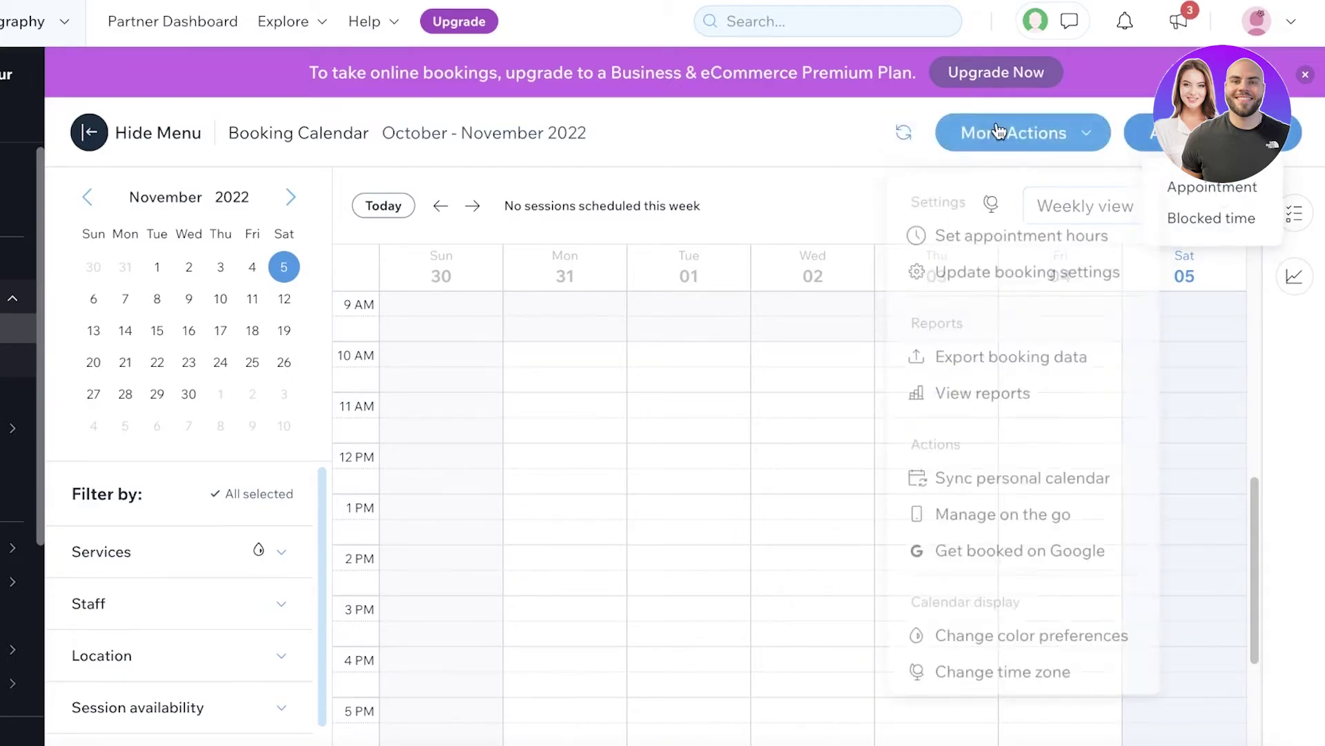
left_click(1008, 226)
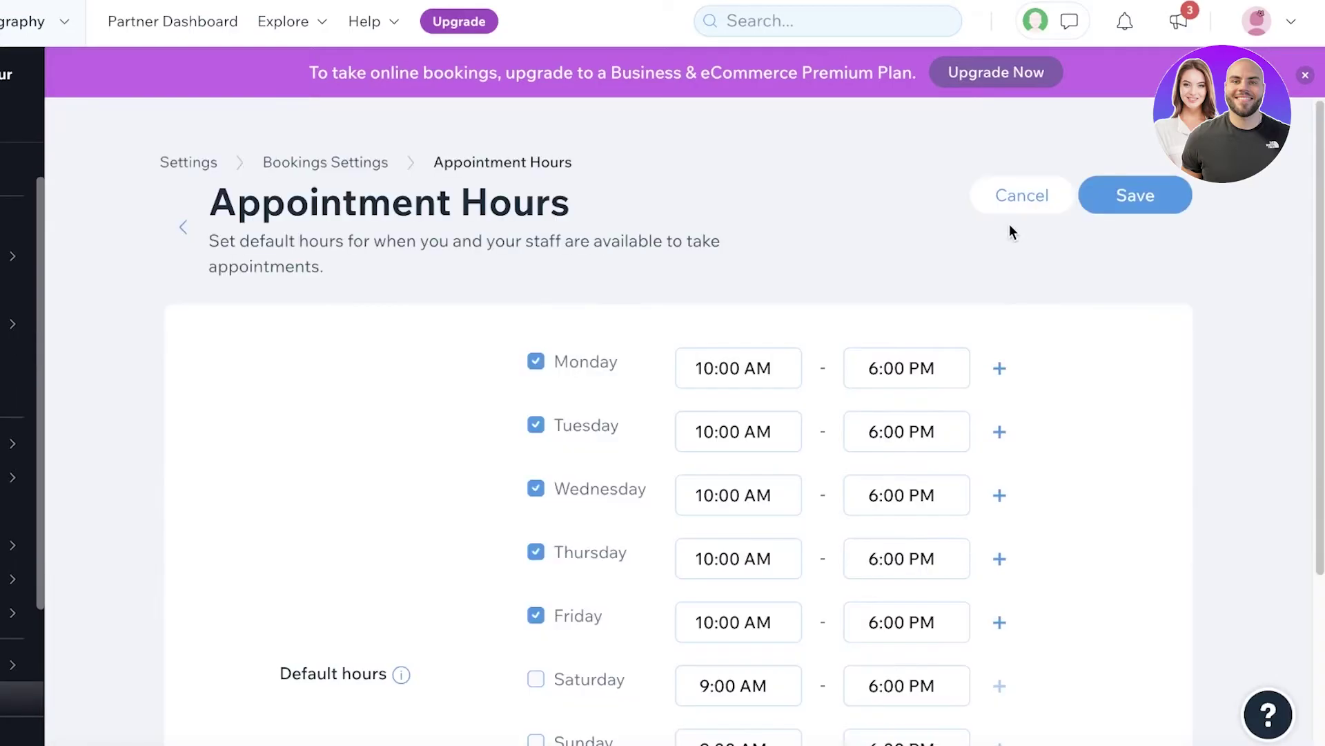
Step: Review the default appointment hours for each weekday and the Booking Settings overview
scroll(1010, 223, "down", 1)
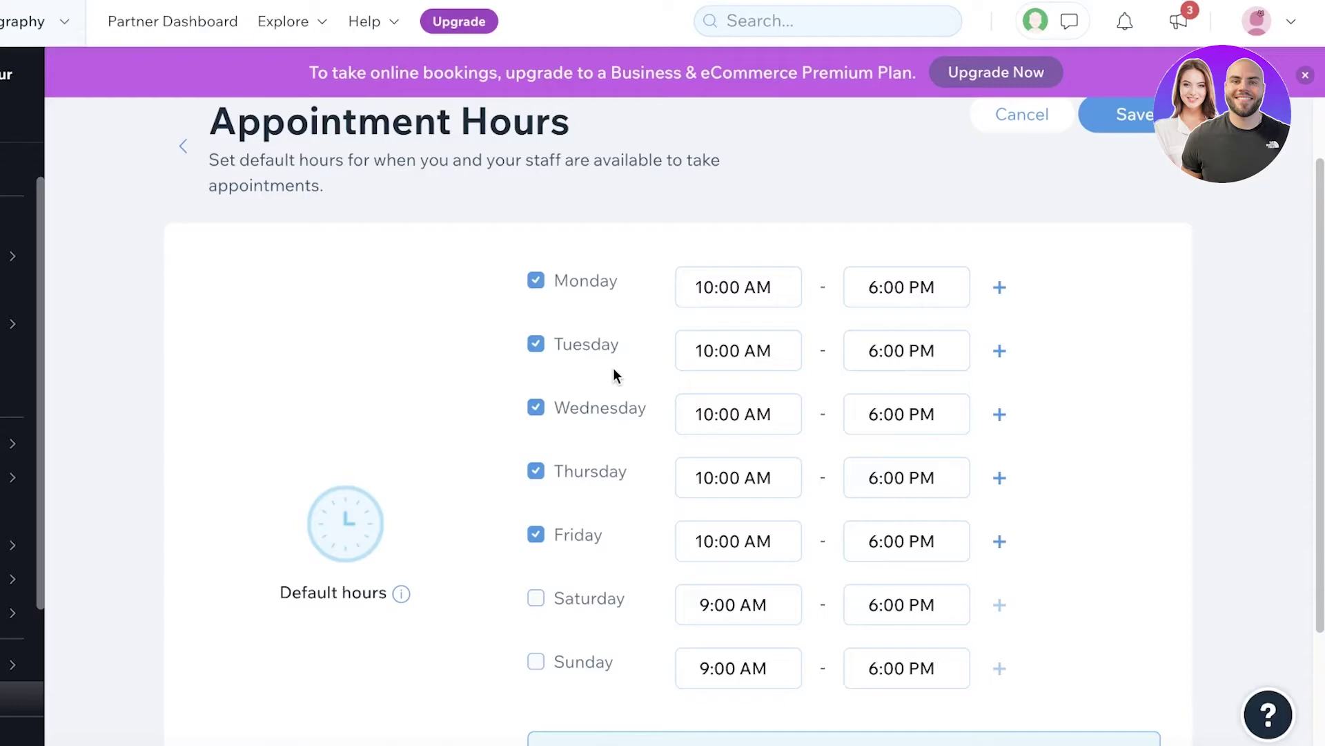
scroll(617, 366, "down", 3)
scroll(624, 301, "up", 4)
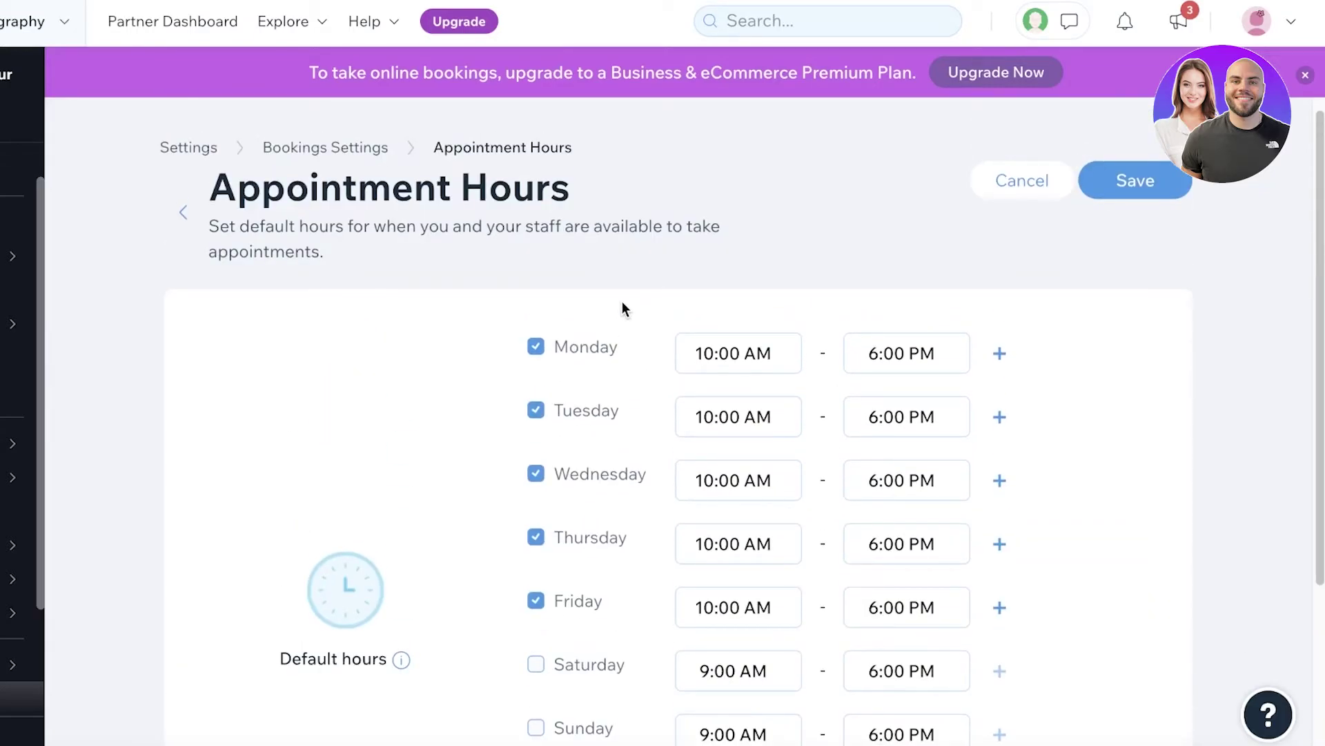
scroll(622, 309, "down", 3)
scroll(623, 308, "up", 1)
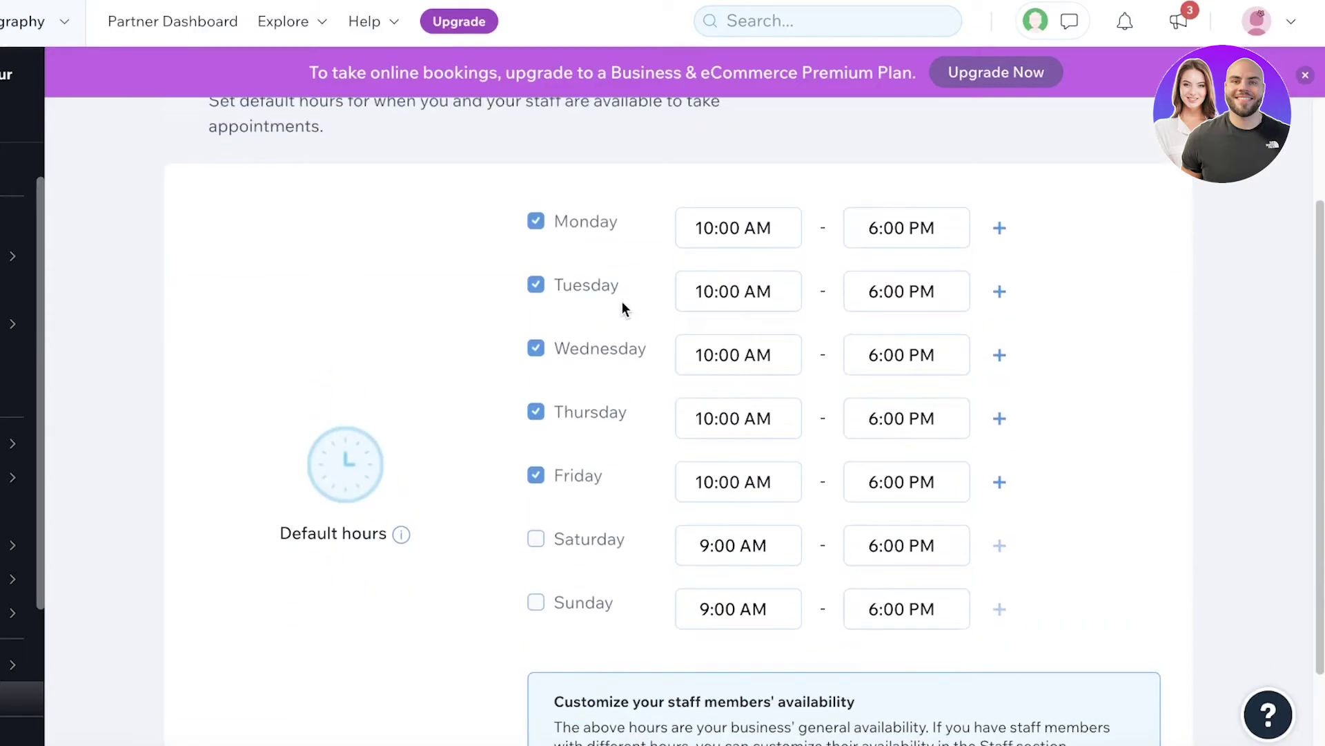
scroll(623, 308, "down", 3)
scroll(622, 308, "up", 5)
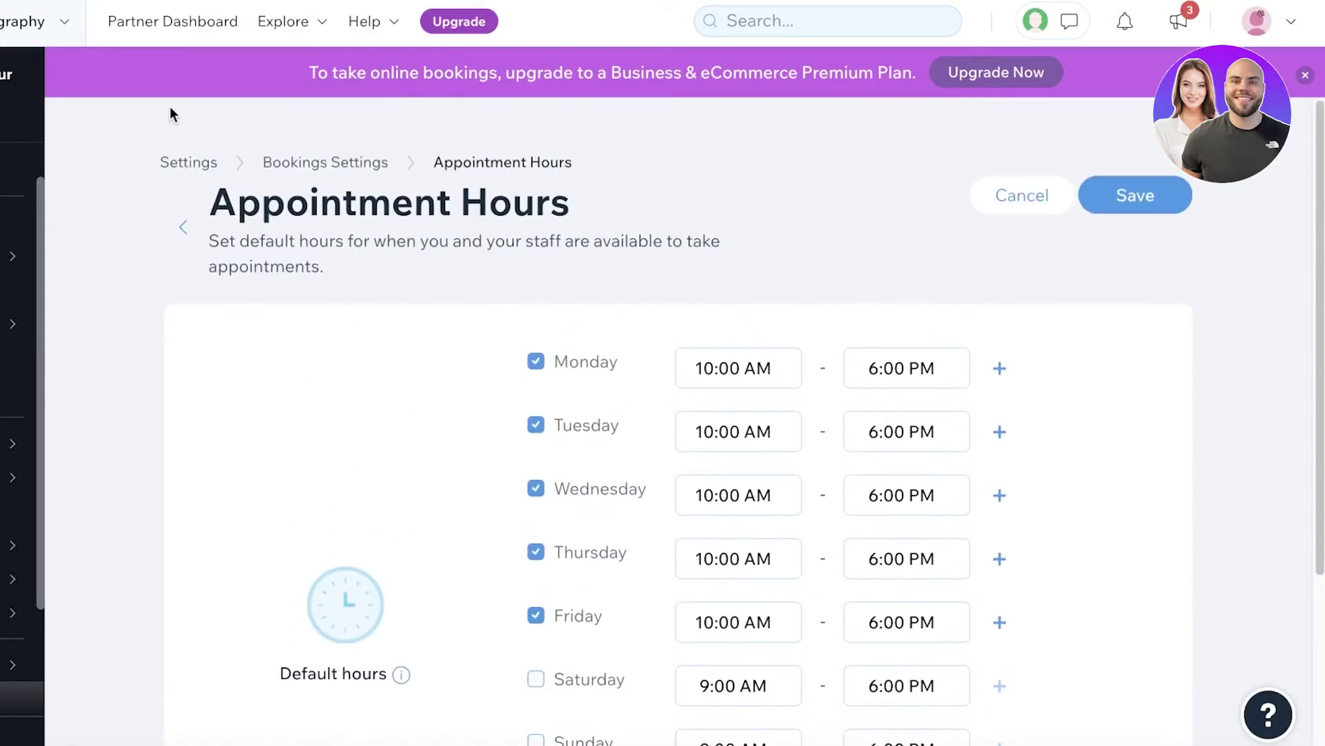
left_click(322, 163)
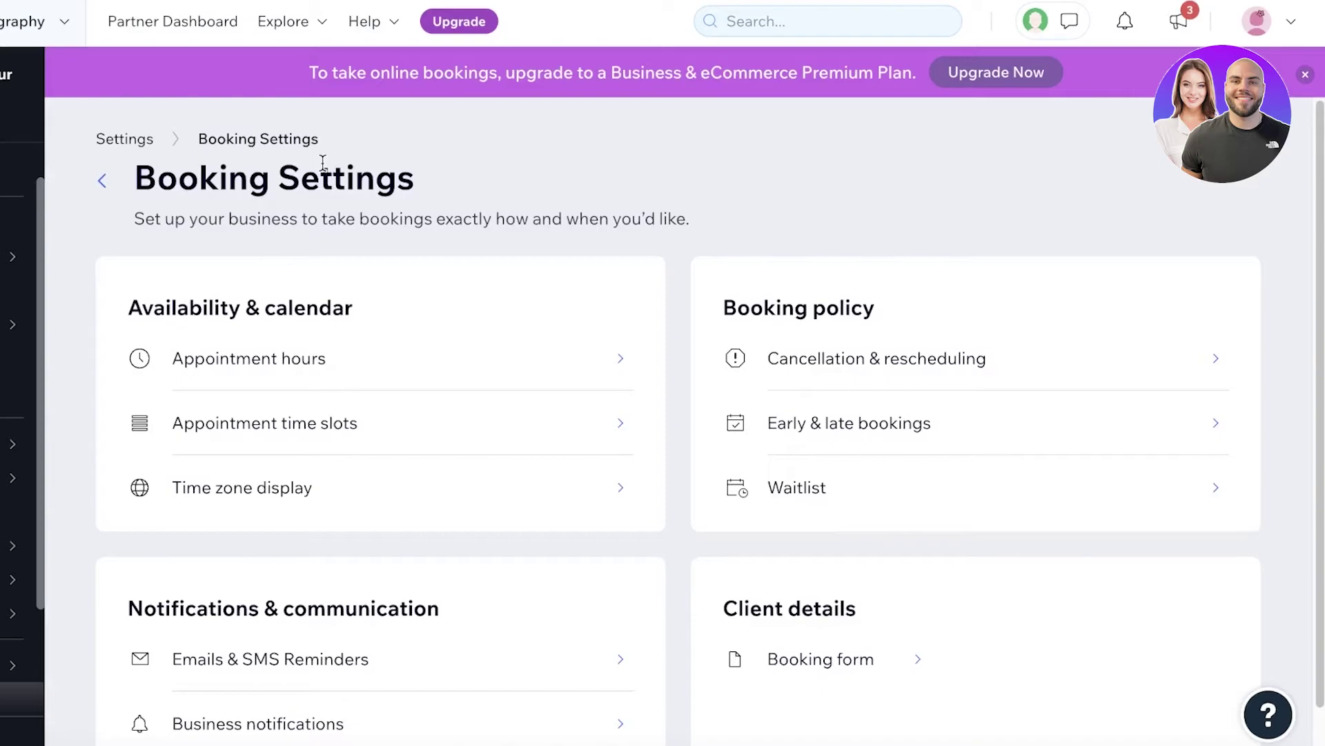
scroll(194, 303, "down", 1)
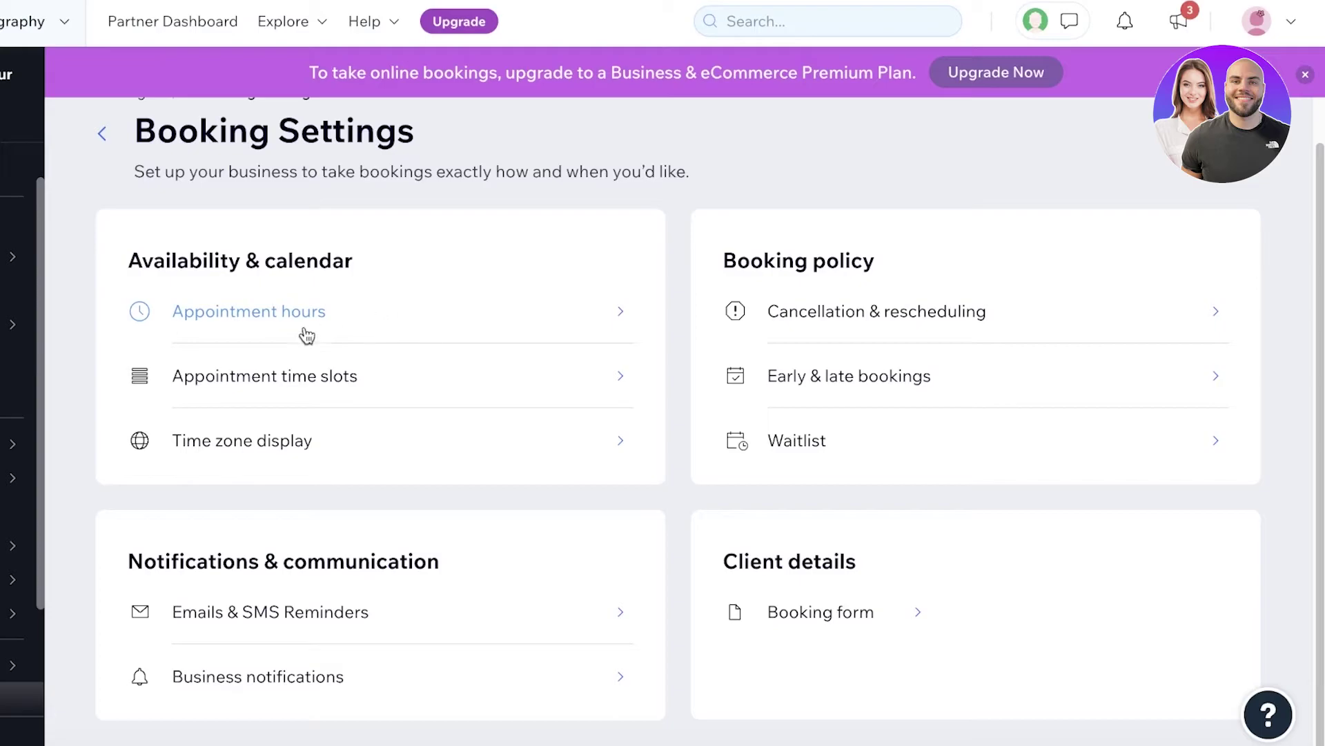
Step: Set Monday's default appointment hours to 9:00 AM - 5:00 PM
left_click(257, 316)
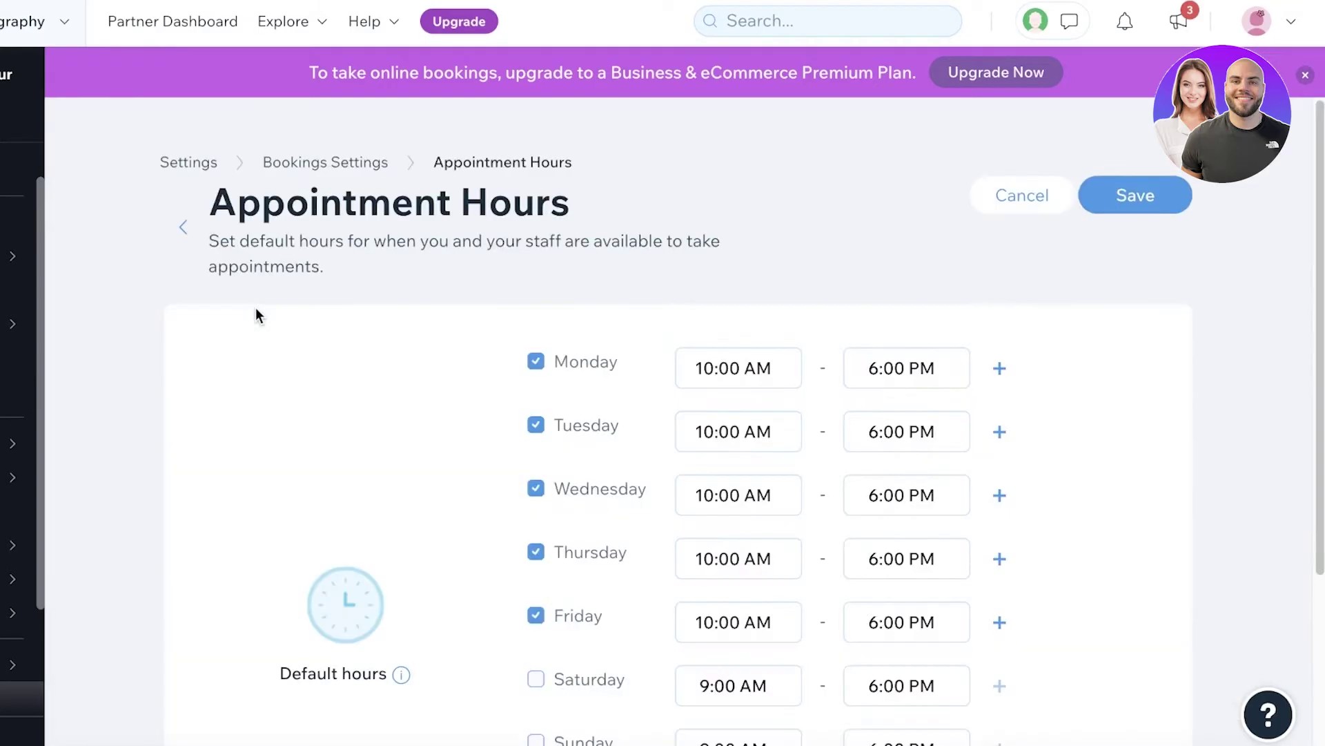
left_click(711, 367)
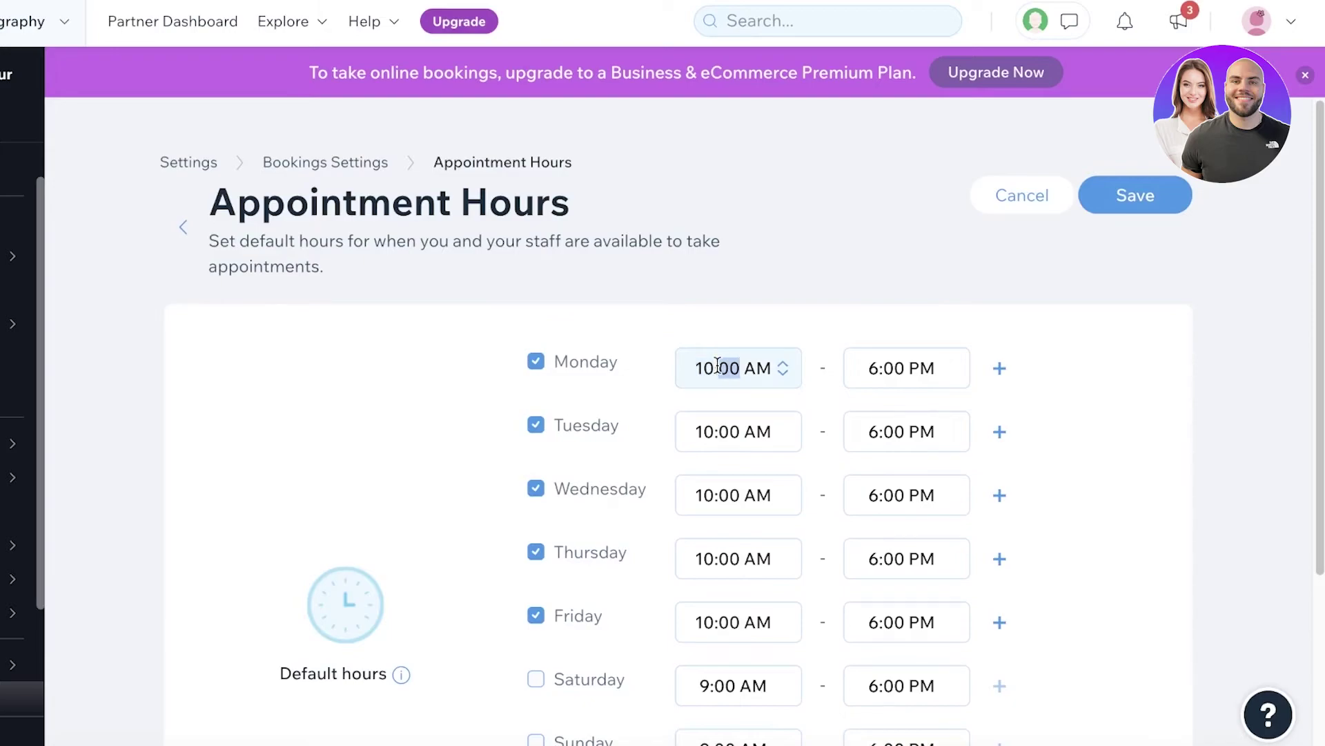
left_click(698, 332)
left_click_drag(690, 367, 790, 371)
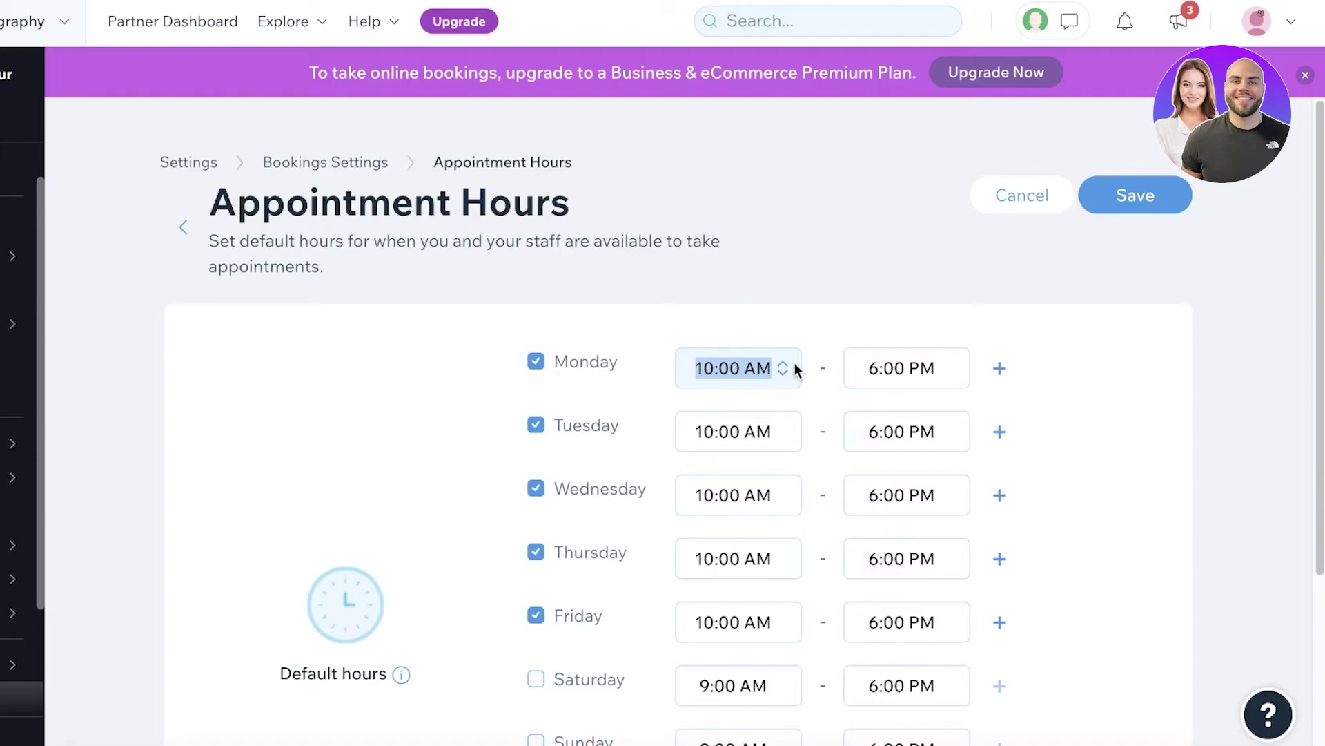
type("9")
left_click(869, 276)
left_click(888, 366)
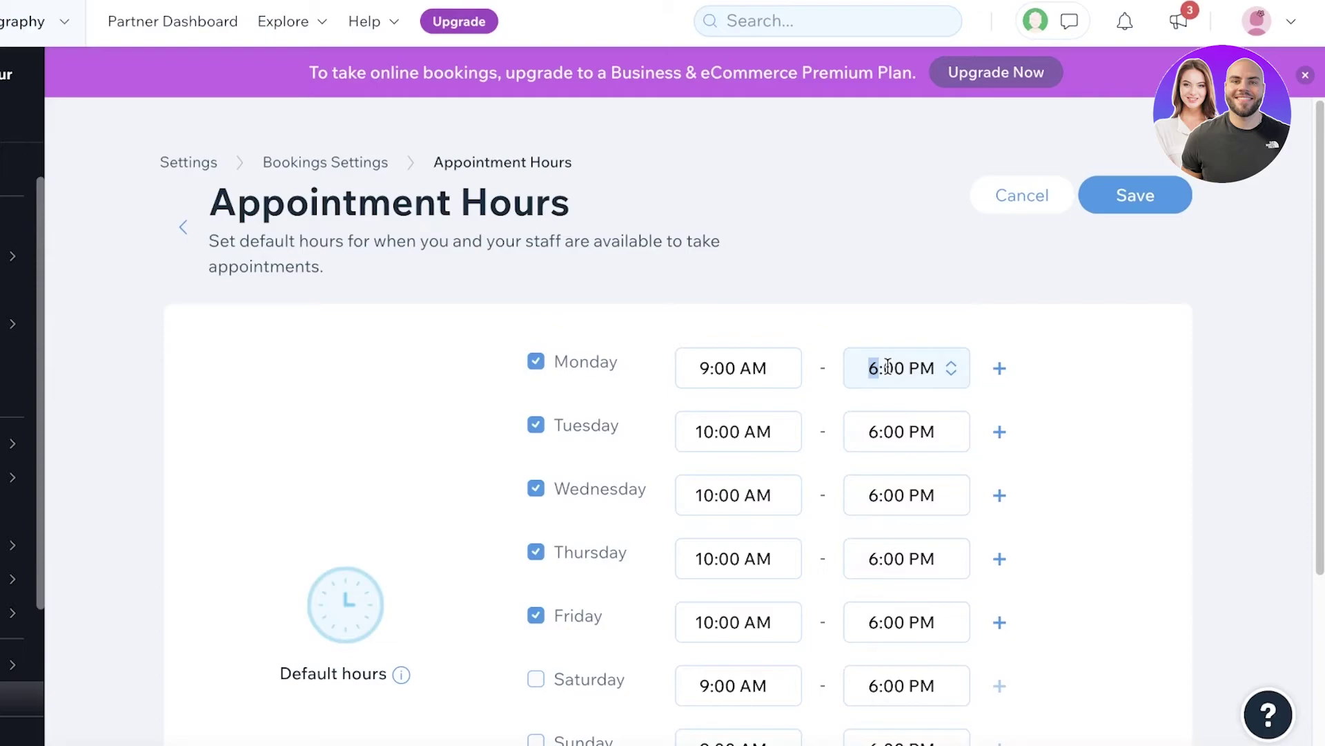
type("5")
left_click(1006, 290)
Step: Exclude Thursday and Friday from the default appointment hours and include Saturday and Sunday
scroll(898, 331, "down", 1)
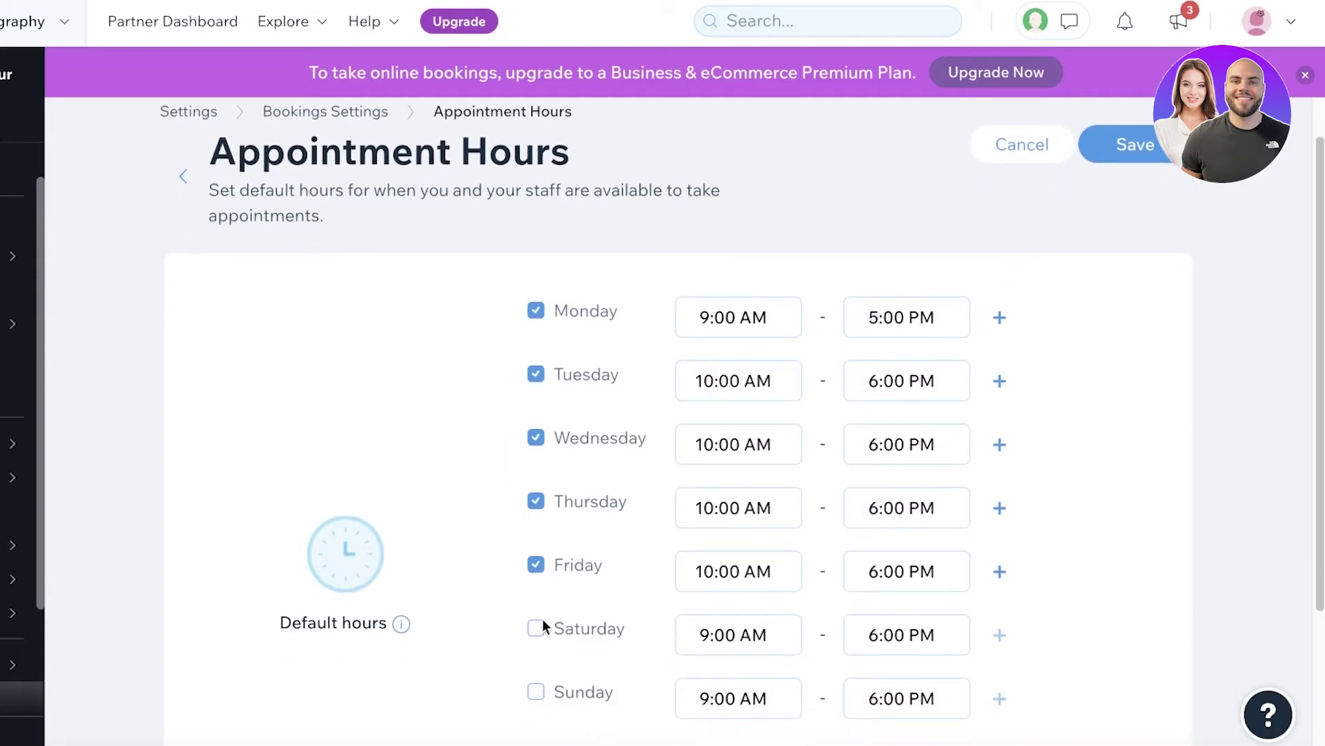
left_click(537, 566)
left_click(536, 501)
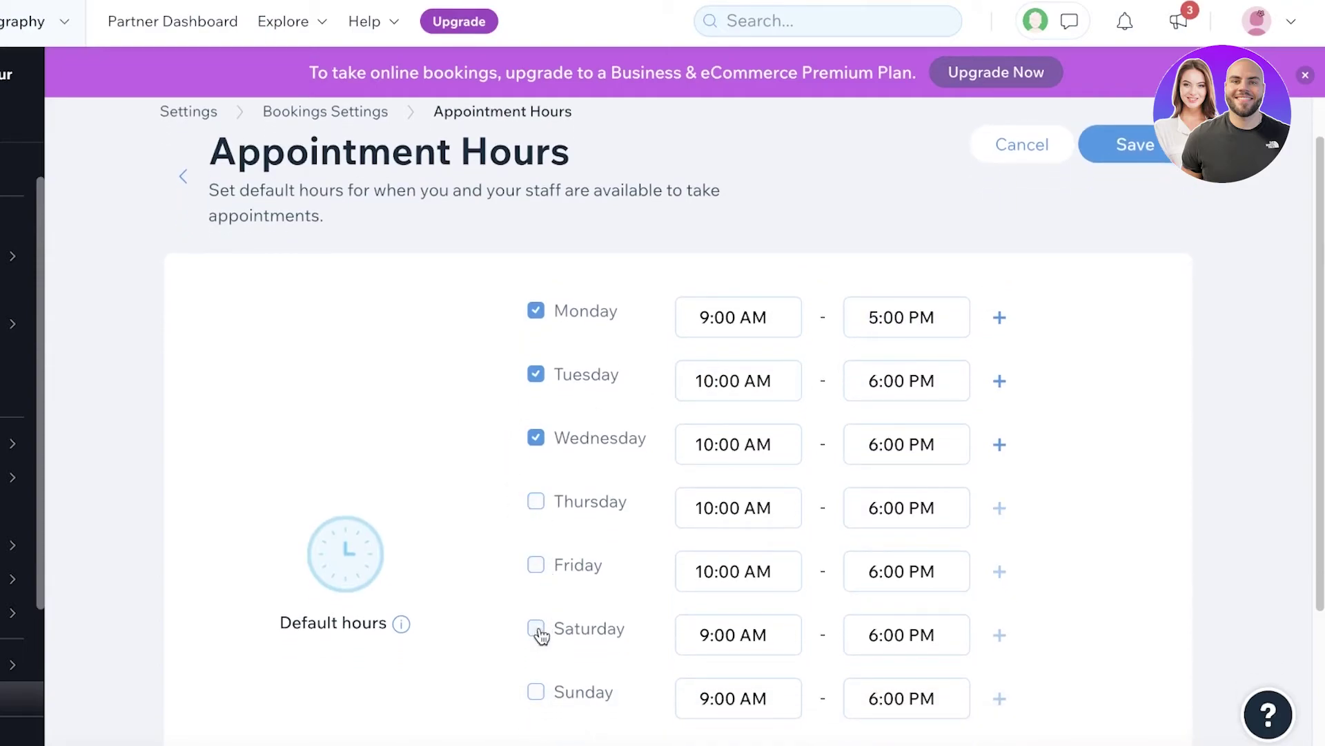
left_click(537, 630)
left_click(535, 690)
scroll(483, 684, "down", 3)
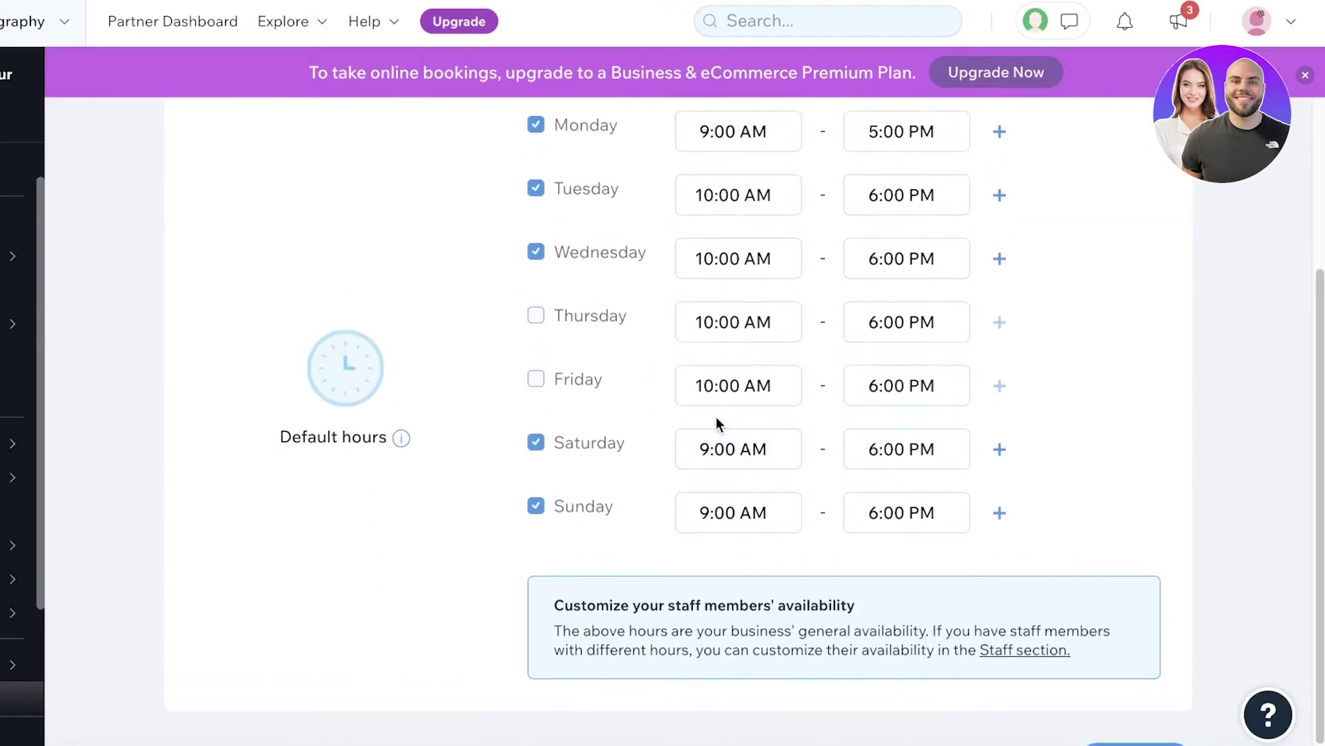
scroll(1022, 217, "up", 2)
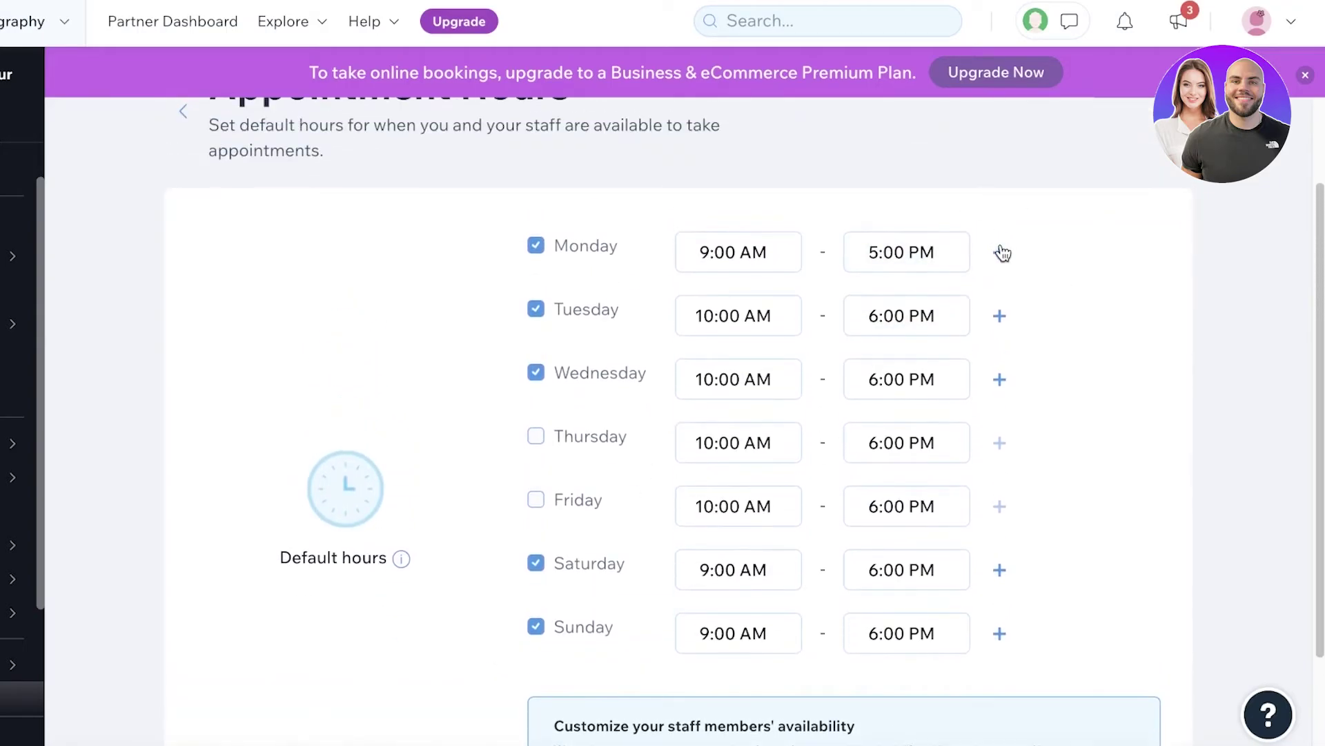
Step: Split Monday's appointment hours into two periods, 9:00 AM - 1:00 PM and 3:00 AM - 6:00 PM, and save the hours
left_click(1000, 252)
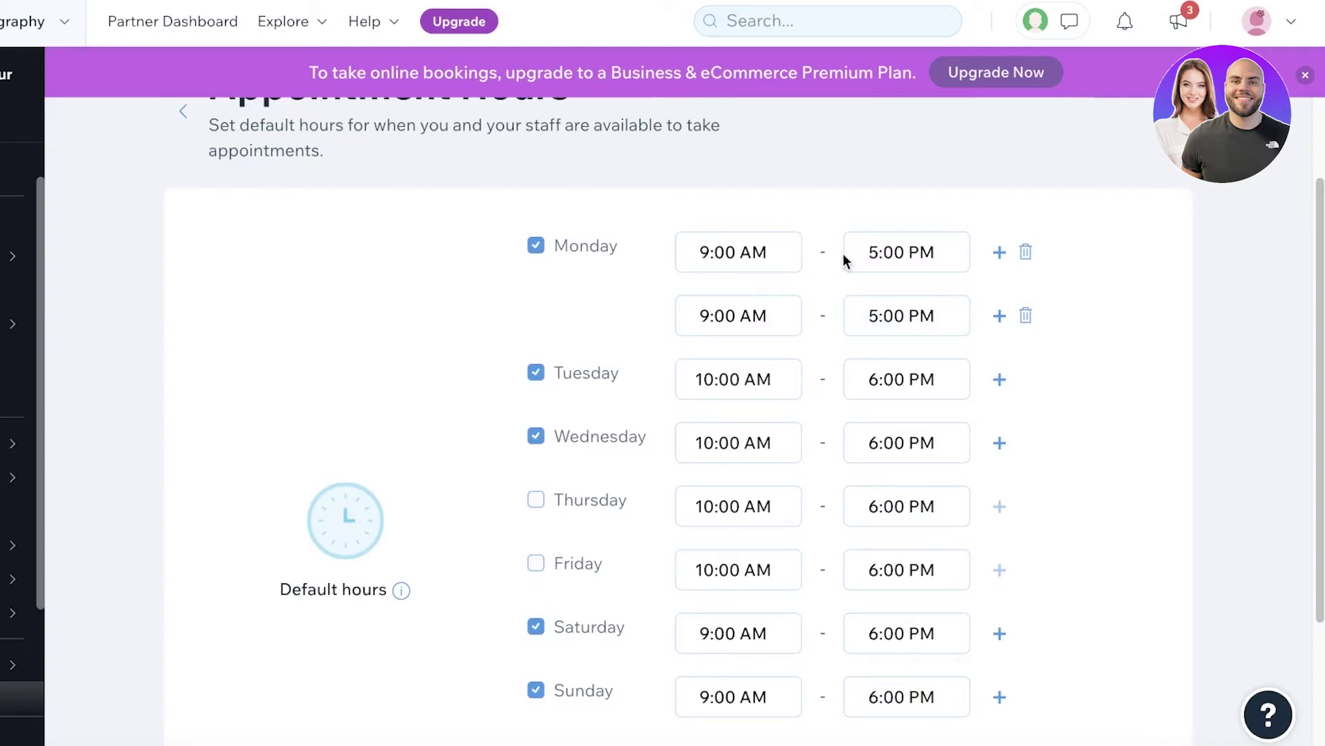
left_click(910, 253)
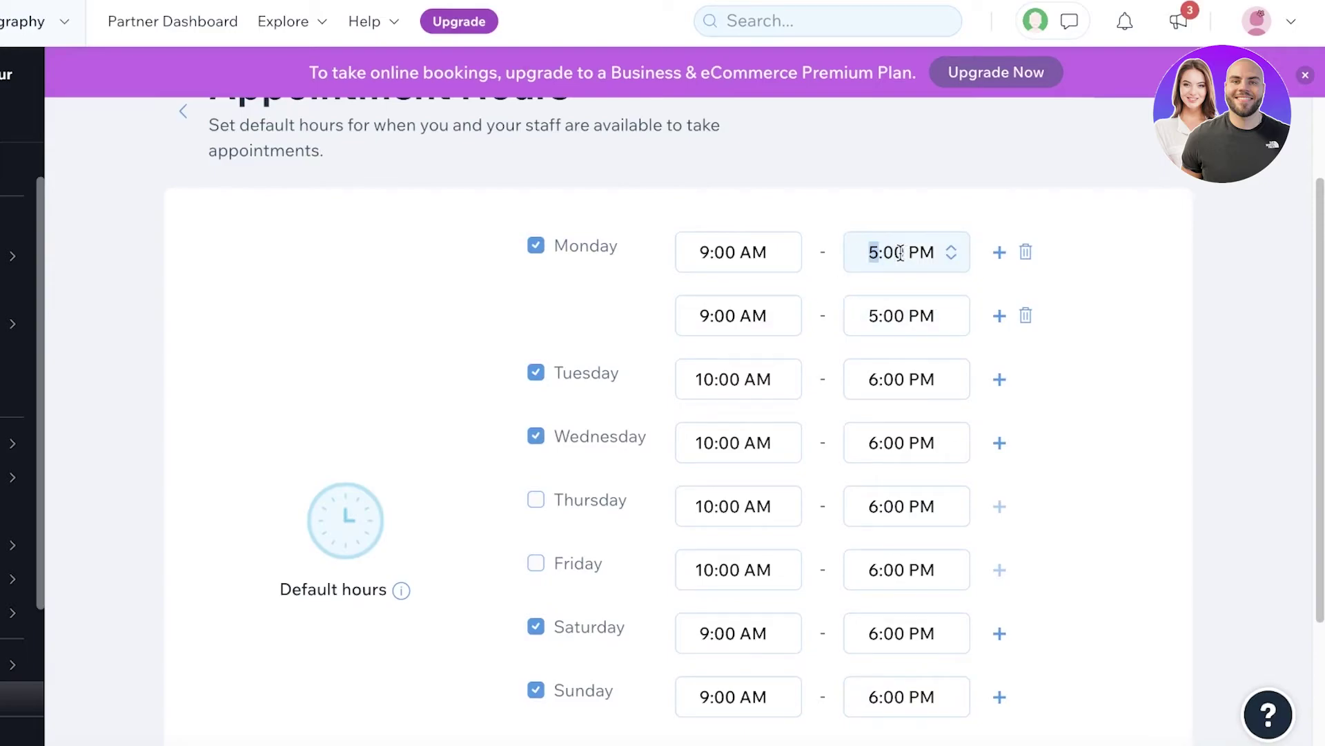
type("1")
left_click(737, 306)
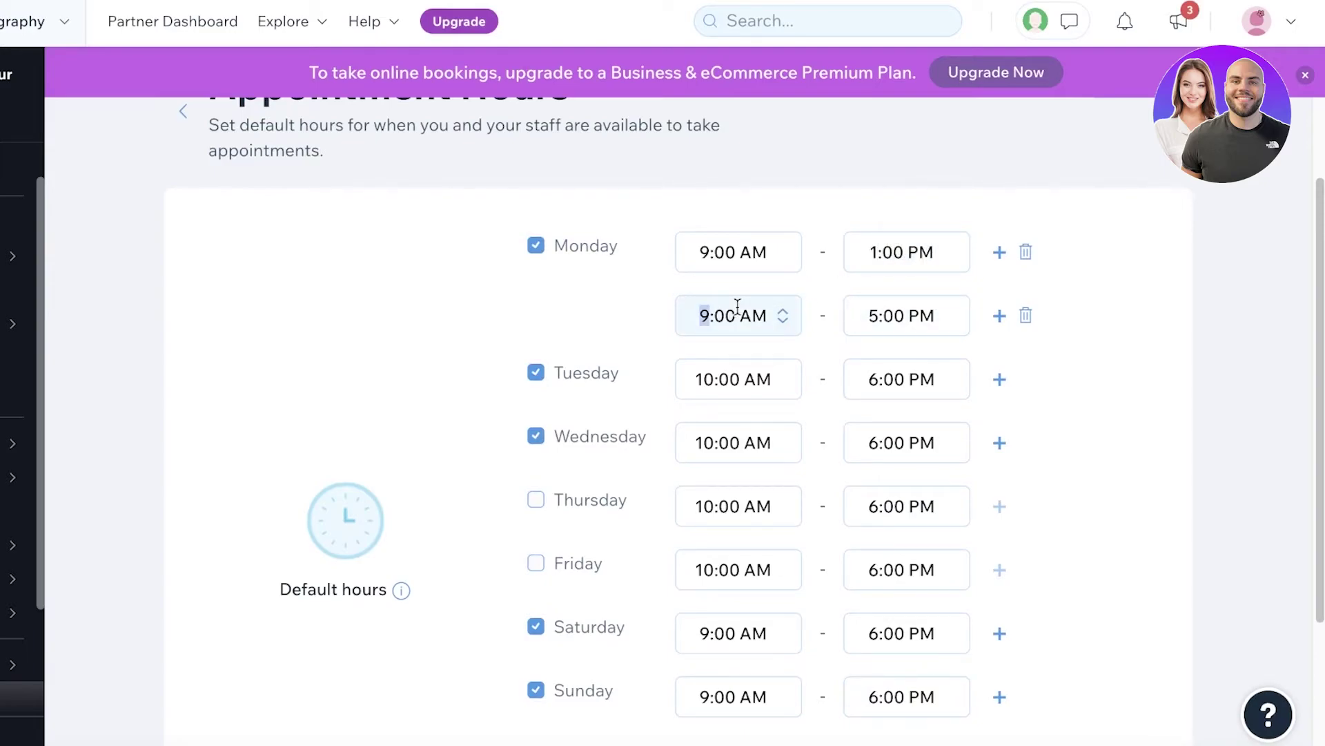
type("3")
left_click(874, 315)
type("6")
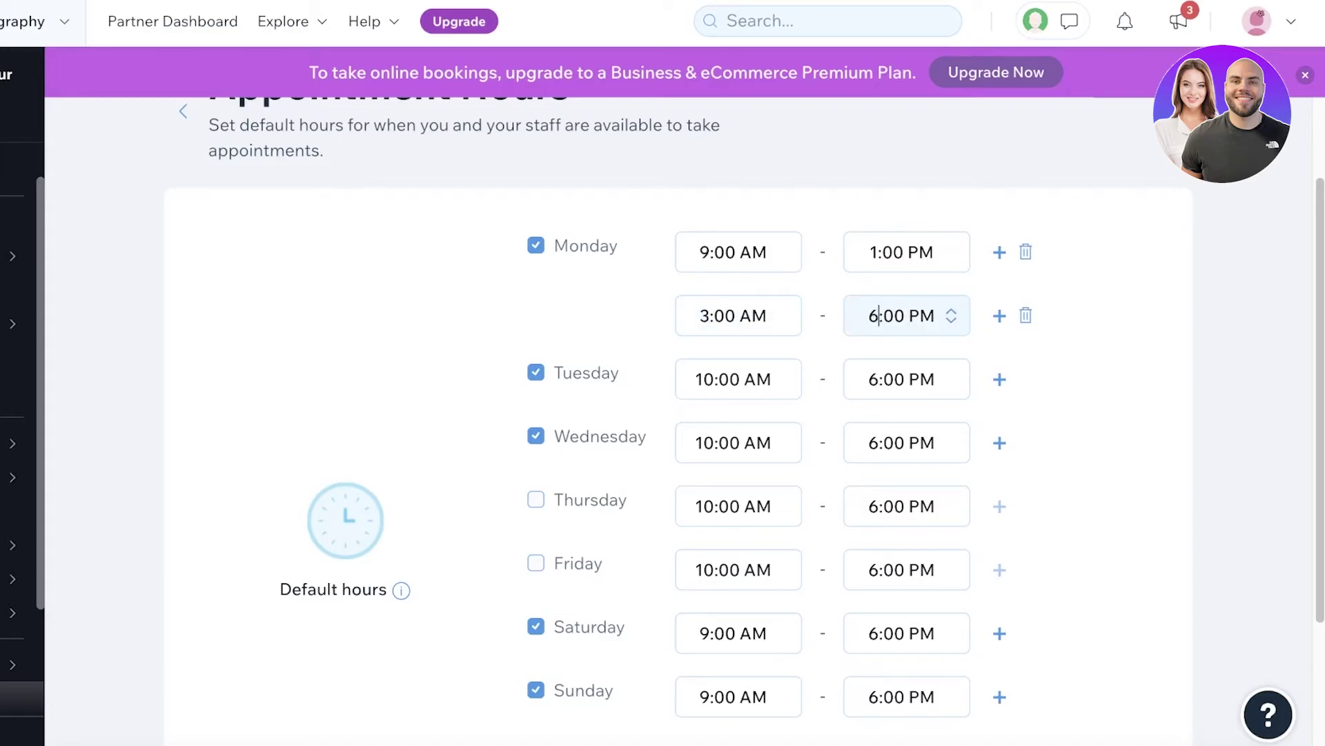
left_click(1276, 293)
scroll(1276, 296, "down", 1)
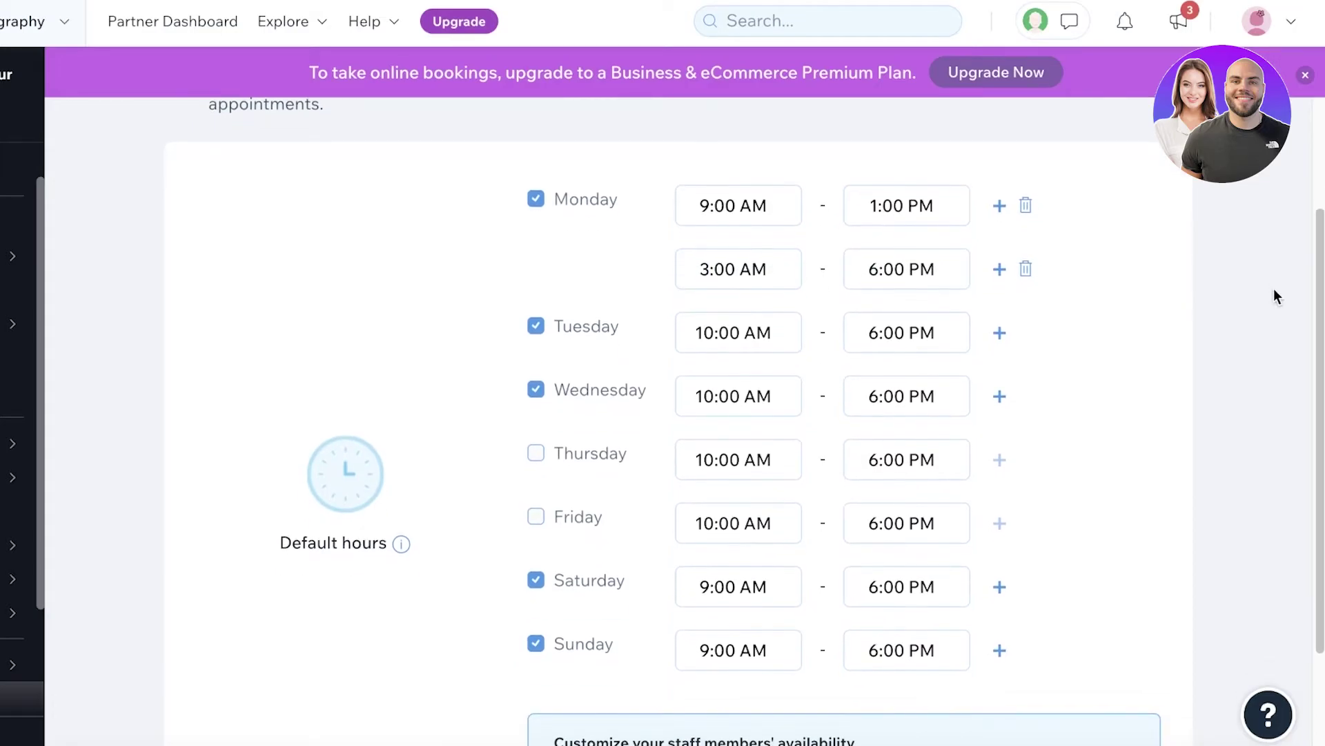
scroll(1276, 295, "down", 3)
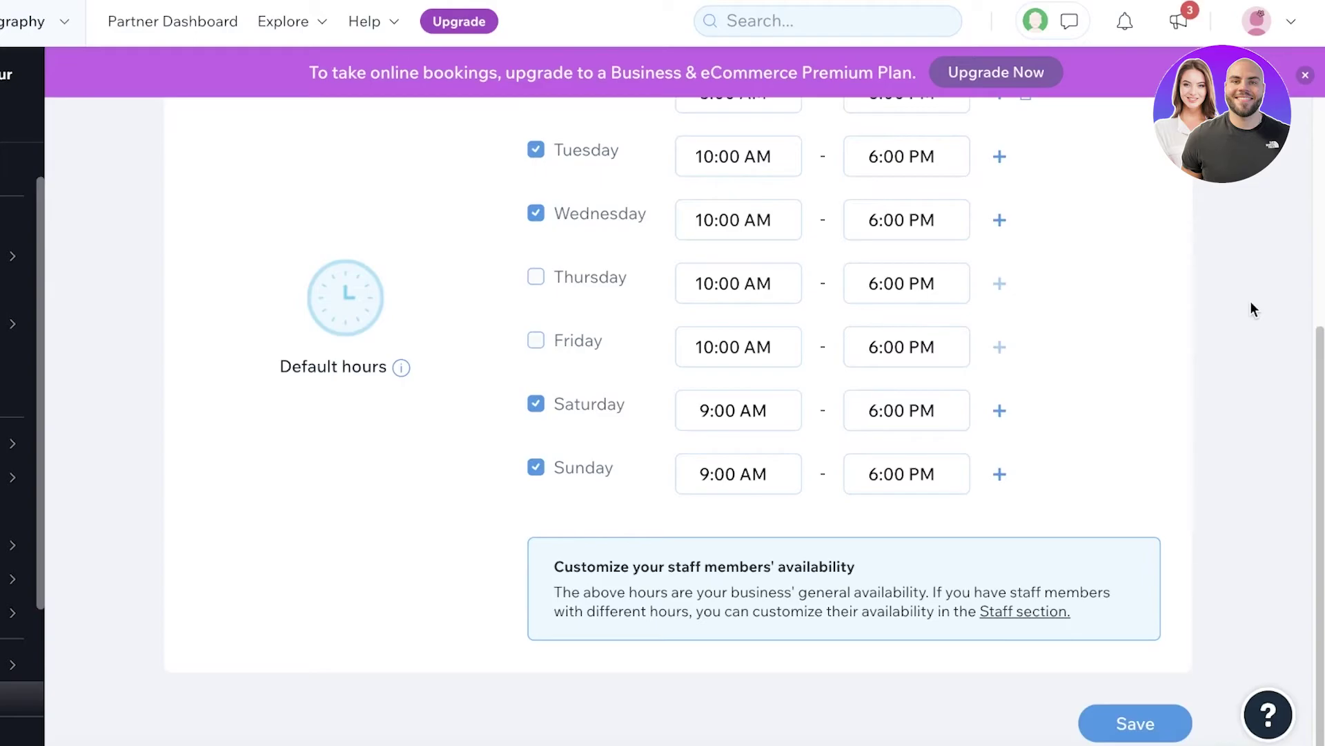
left_click(1118, 721)
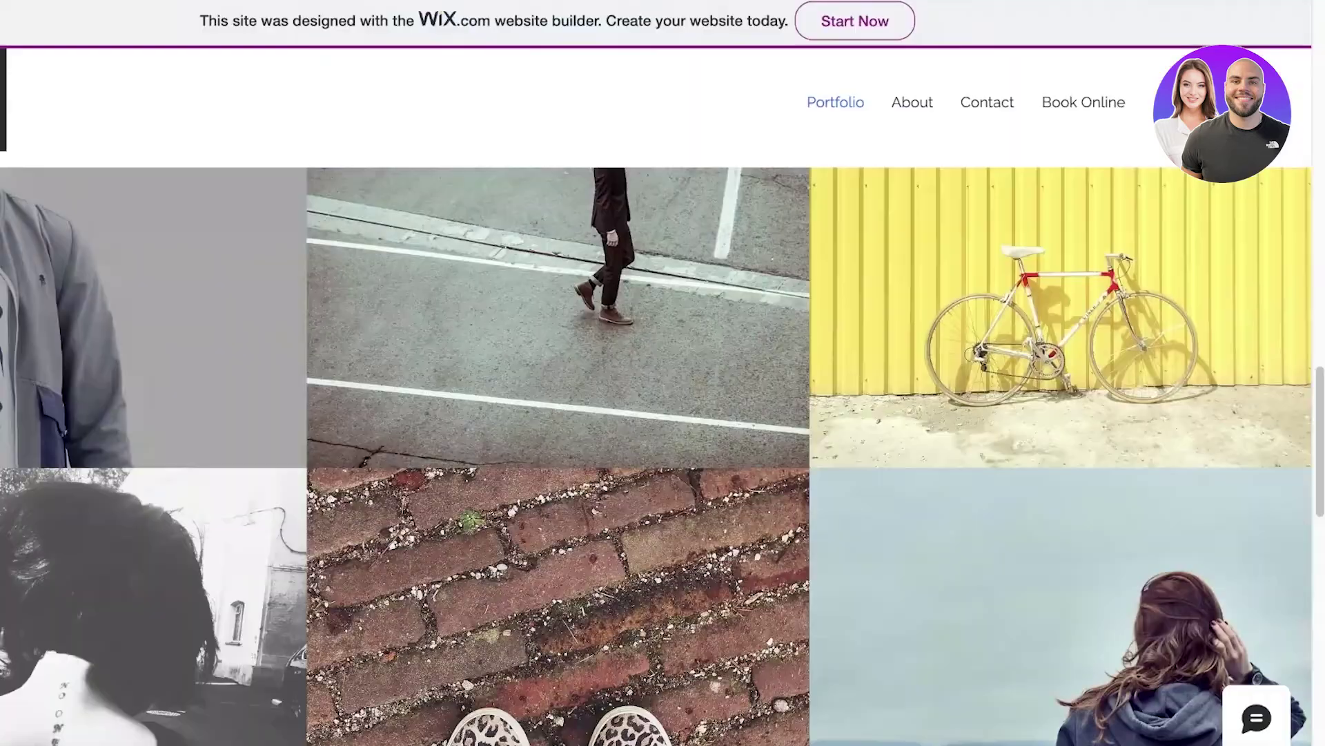
Step: Switch to the live site, view the Book Online page and try to book the Model Portfolio Shoots service
left_click(834, 105)
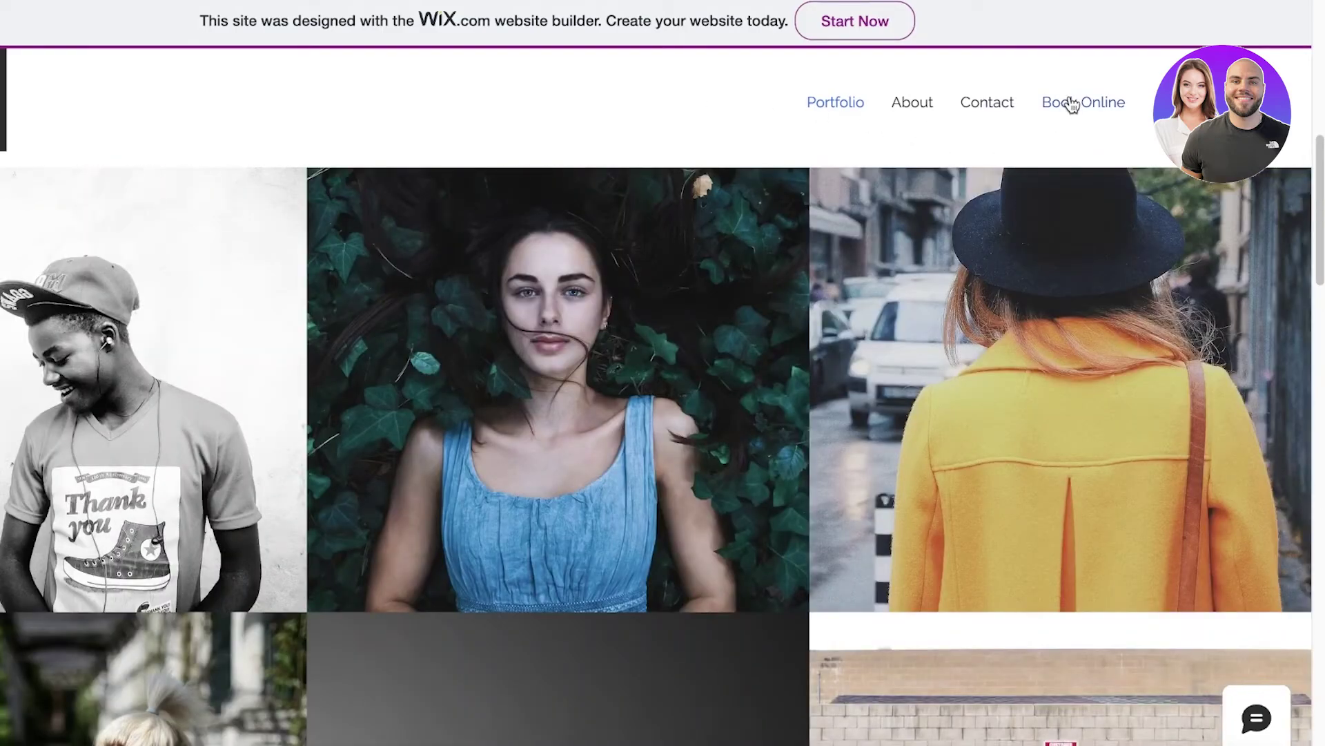
left_click(1071, 105)
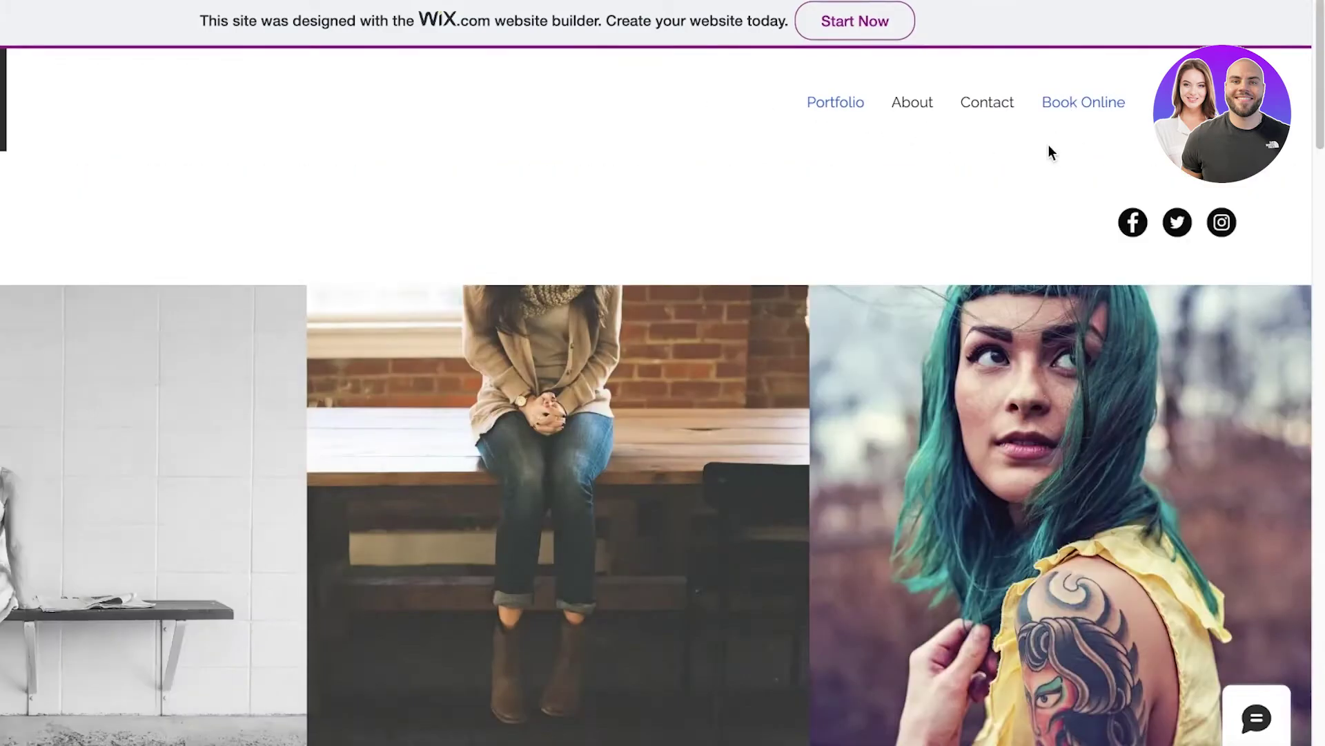
scroll(210, 308, "down", 3)
left_click(164, 665)
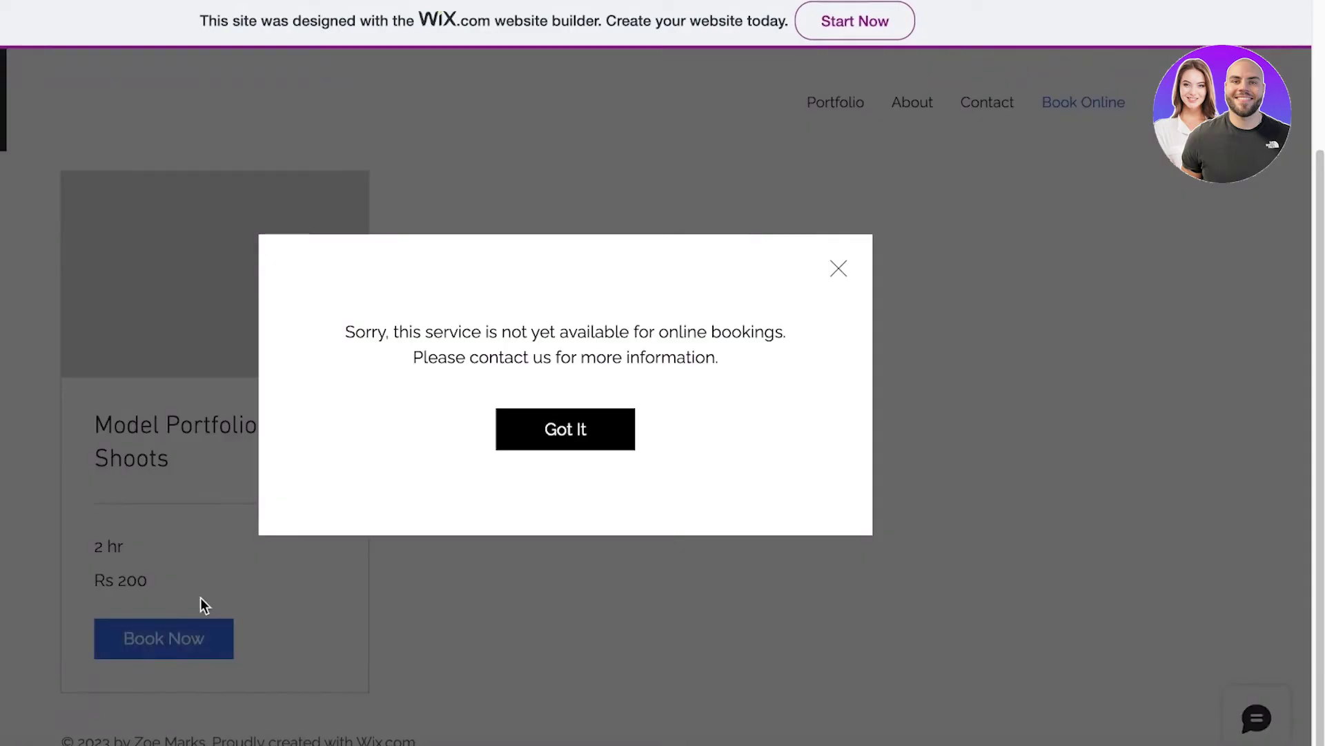
left_click(541, 449)
scroll(364, 495, "up", 2)
scroll(364, 495, "up", 1)
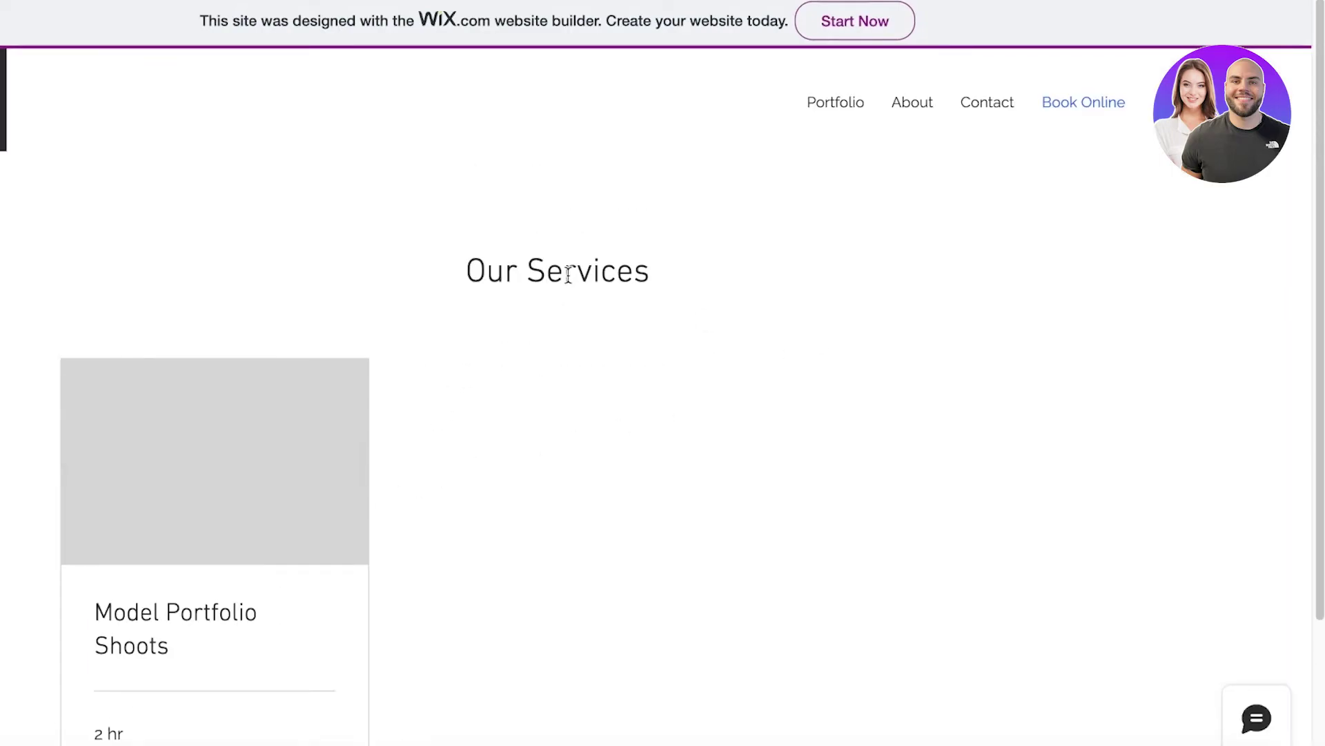